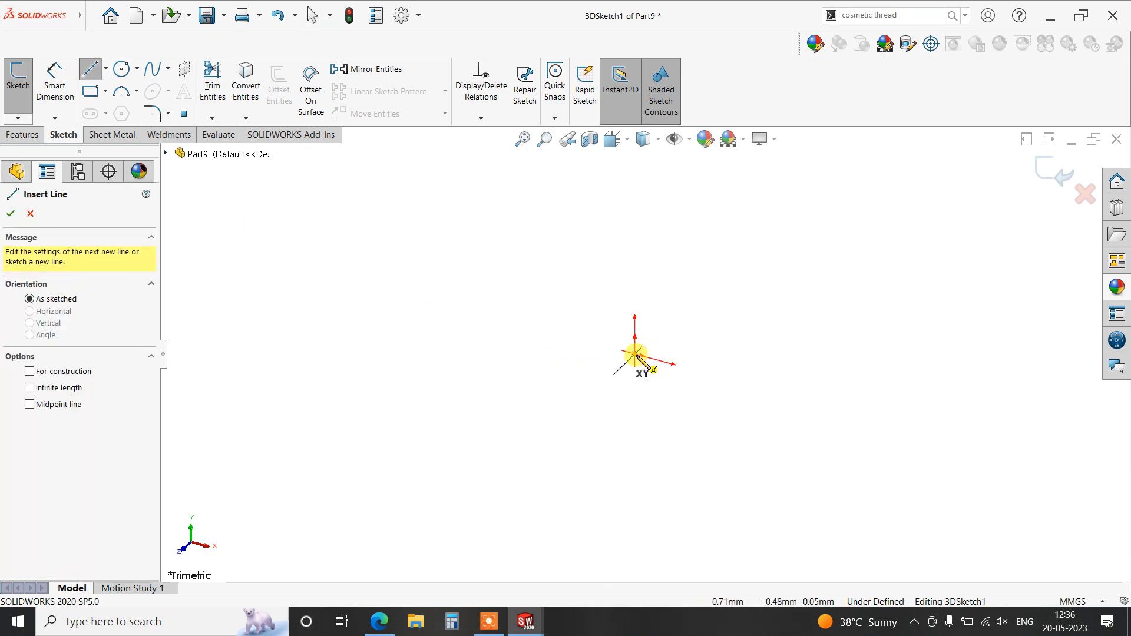
# Sketch three connected 3D lines from the origin: about 149 mm along X, vertically up along Y, and slanting back about 156 mm.
pyautogui.click(636, 355)
pyautogui.click(912, 428)
pyautogui.click(912, 428)
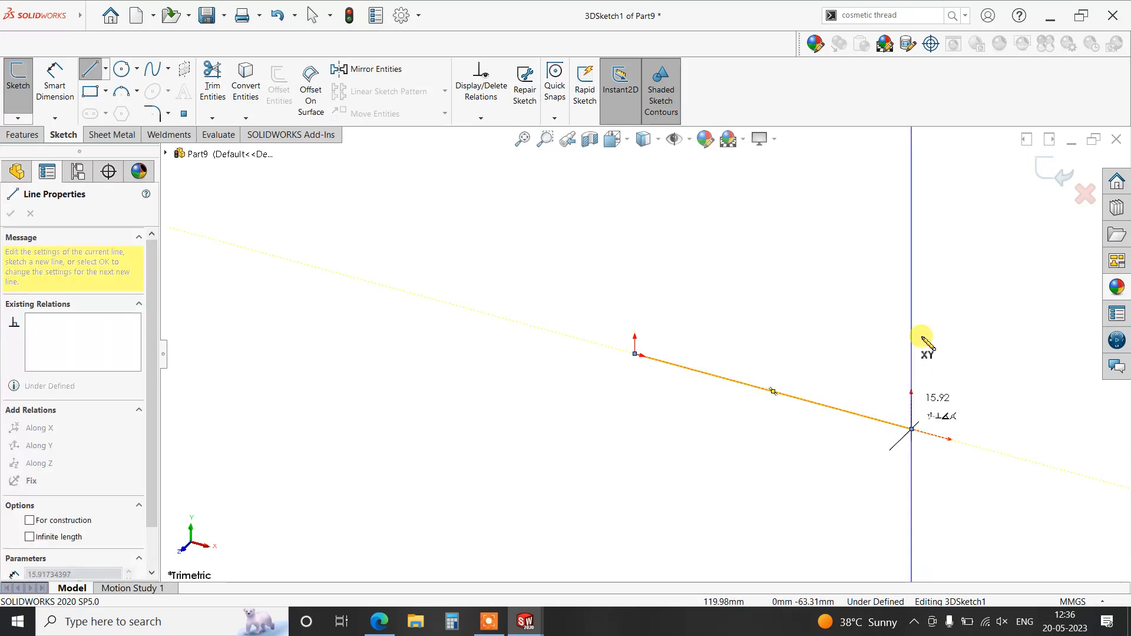
pyautogui.click(914, 284)
pyautogui.scroll(3, 813, 227)
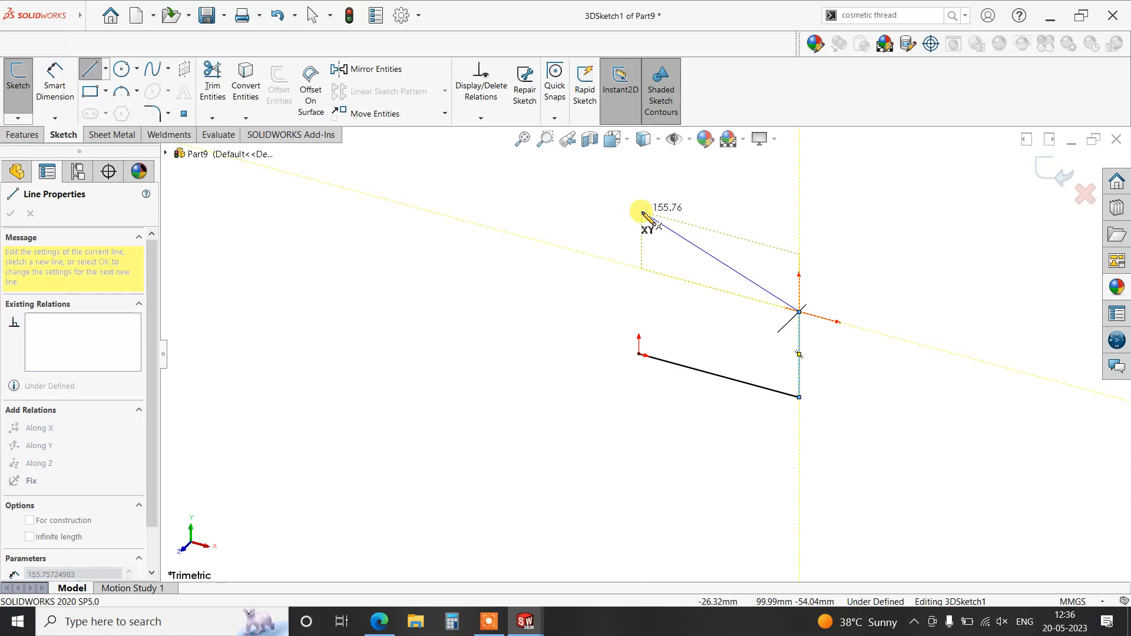
pyautogui.click(642, 212)
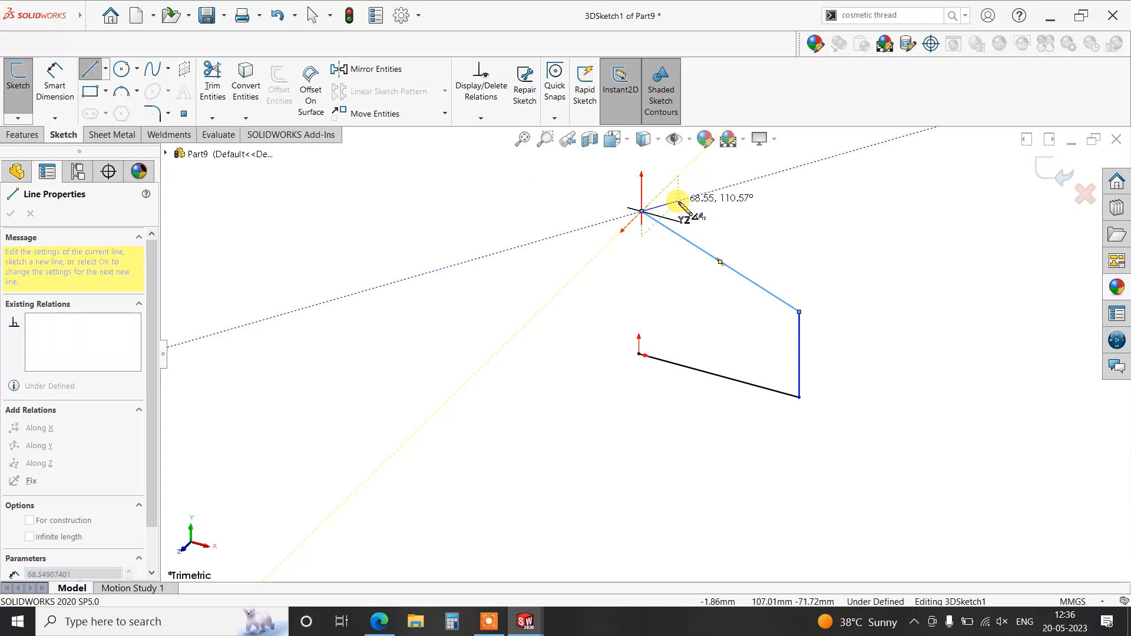
# Continue the chain with a line about 150 mm along Z, a slanted line toward positive X, and a line down along Y.
pyautogui.scroll(2, 679, 203)
pyautogui.click(703, 197)
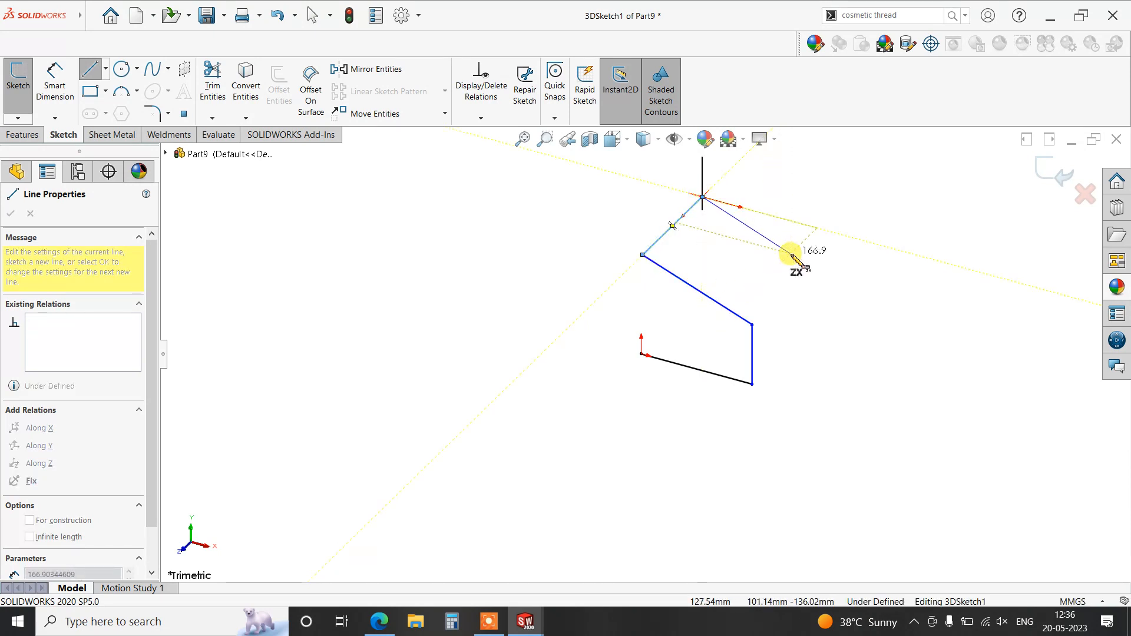
pyautogui.click(821, 269)
pyautogui.moveTo(816, 353); pyautogui.dragTo(821, 278, button='middle')
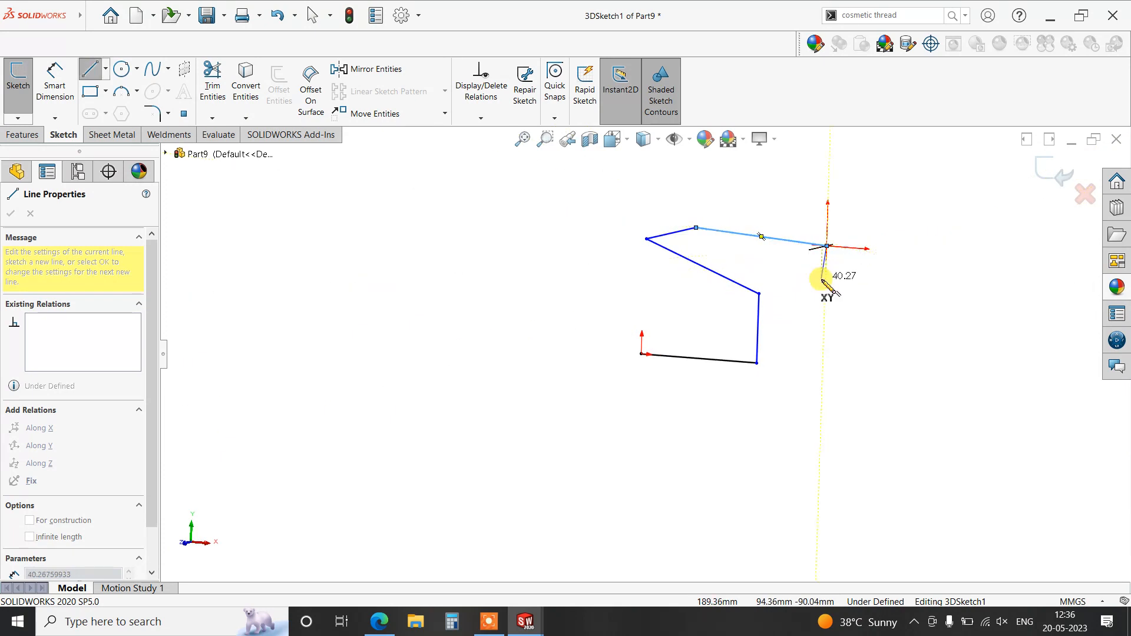
pyautogui.click(824, 344)
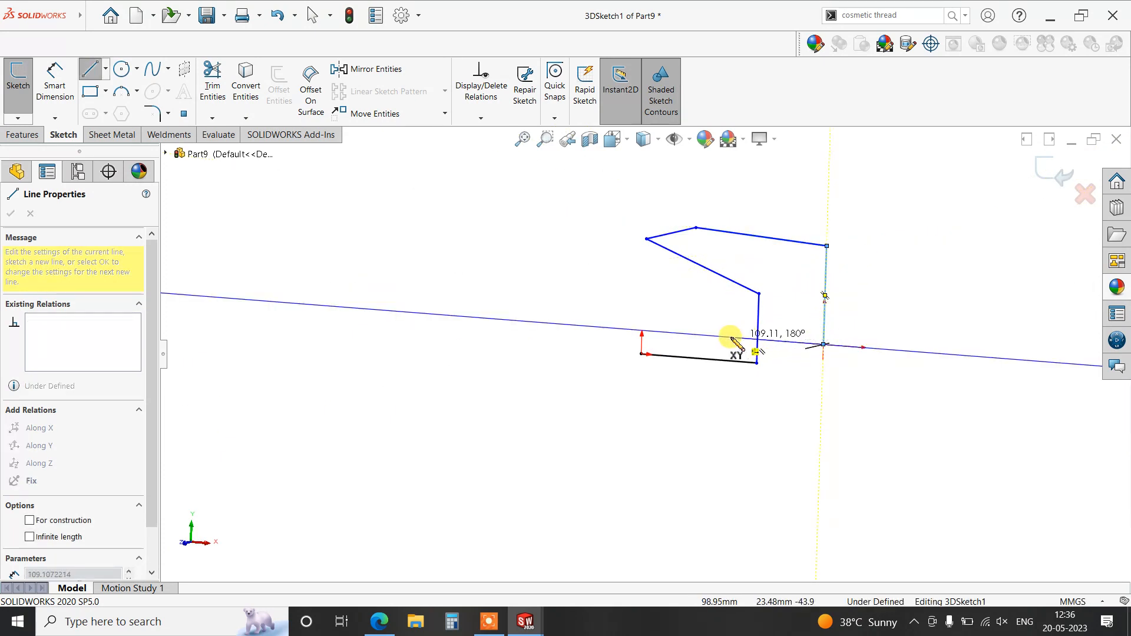
# Sketch a line about 148 mm back along X, close the chain at the origin, and end the Line command.
pyautogui.click(707, 335)
pyautogui.moveTo(708, 331); pyautogui.dragTo(703, 352, button='middle')
pyautogui.press('Tab')
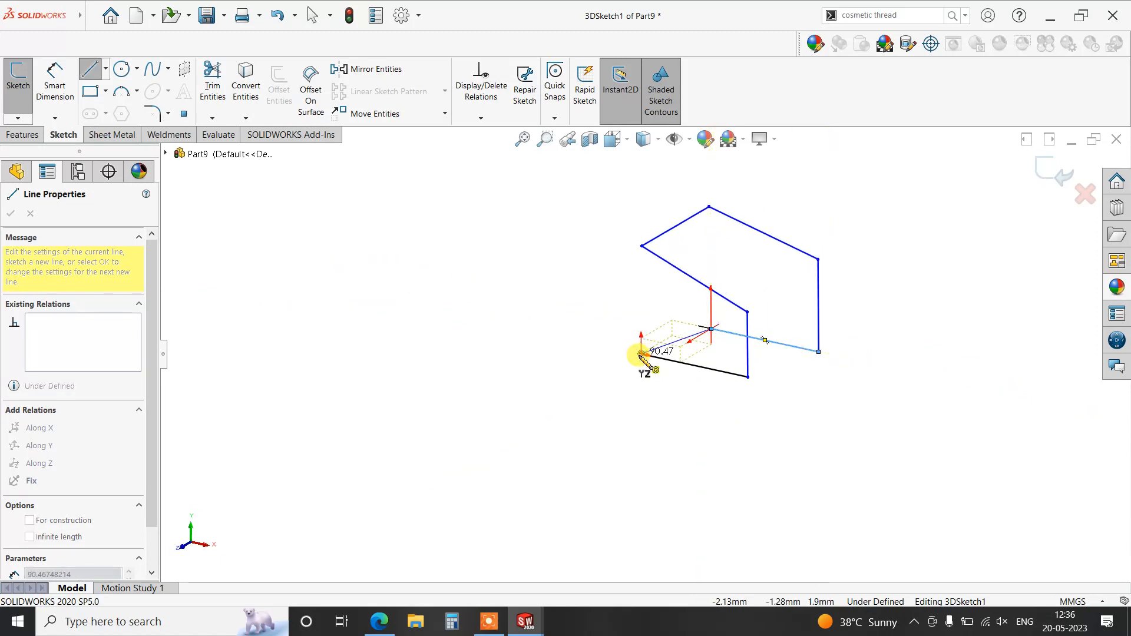
pyautogui.click(642, 355)
pyautogui.rightClick(535, 298)
pyautogui.click(542, 305)
pyautogui.scroll(-2, 884, 271)
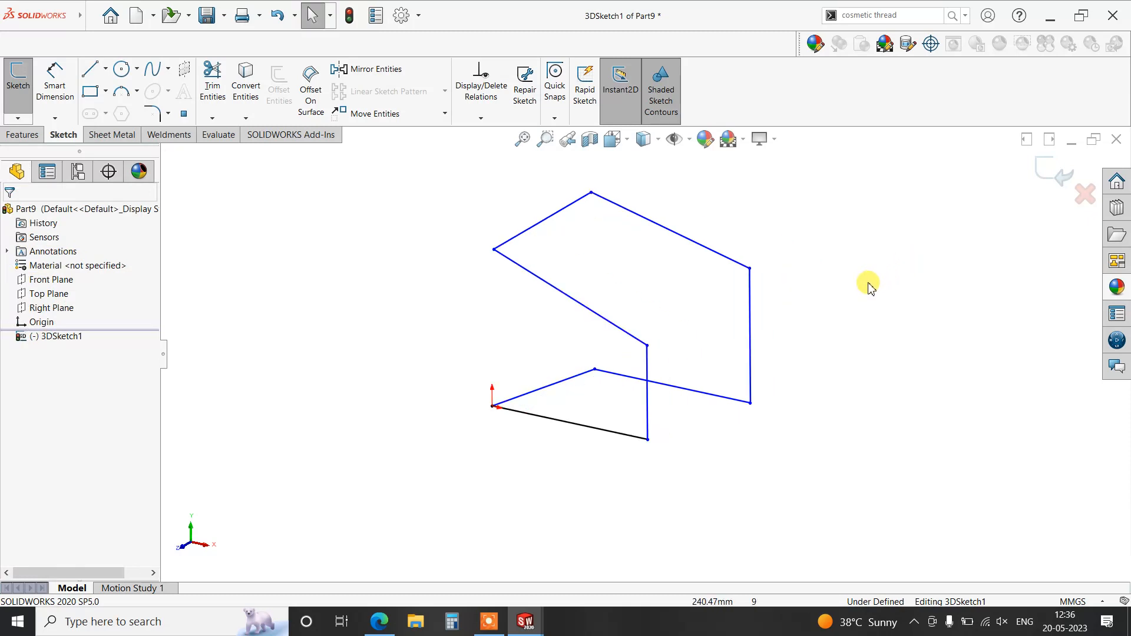
pyautogui.scroll(-1, 872, 284)
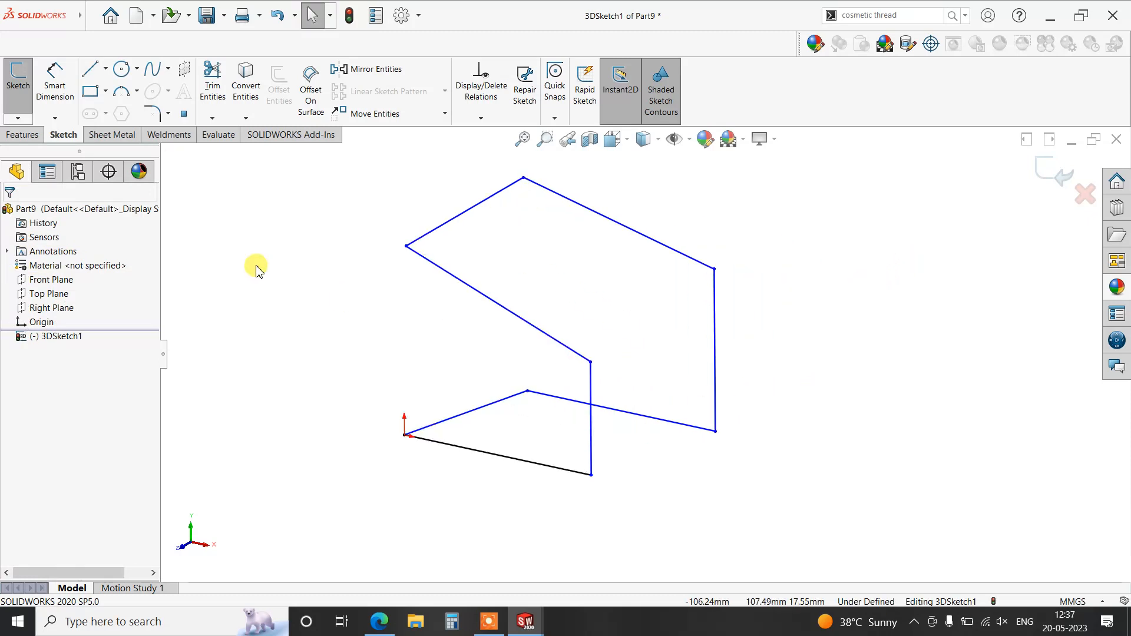
# Make the two lower lines running along X parallel and equal in length.
pyautogui.click(460, 454)
pyautogui.keyDown('ctrl'); pyautogui.click(563, 405); pyautogui.keyUp('ctrl')
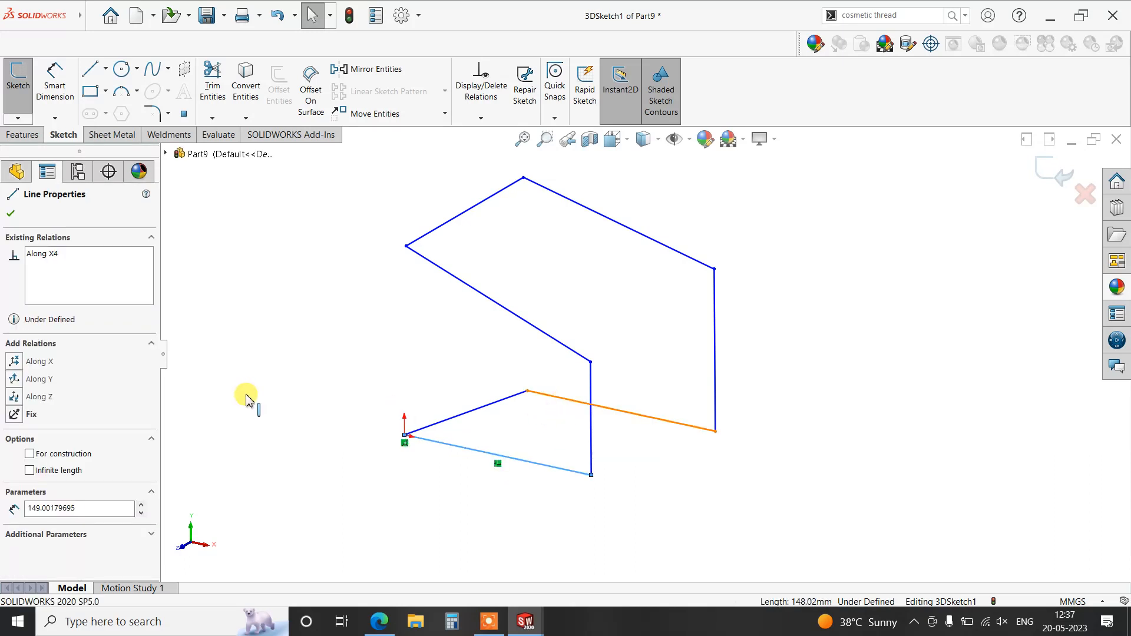
pyautogui.click(17, 512)
pyautogui.click(15, 529)
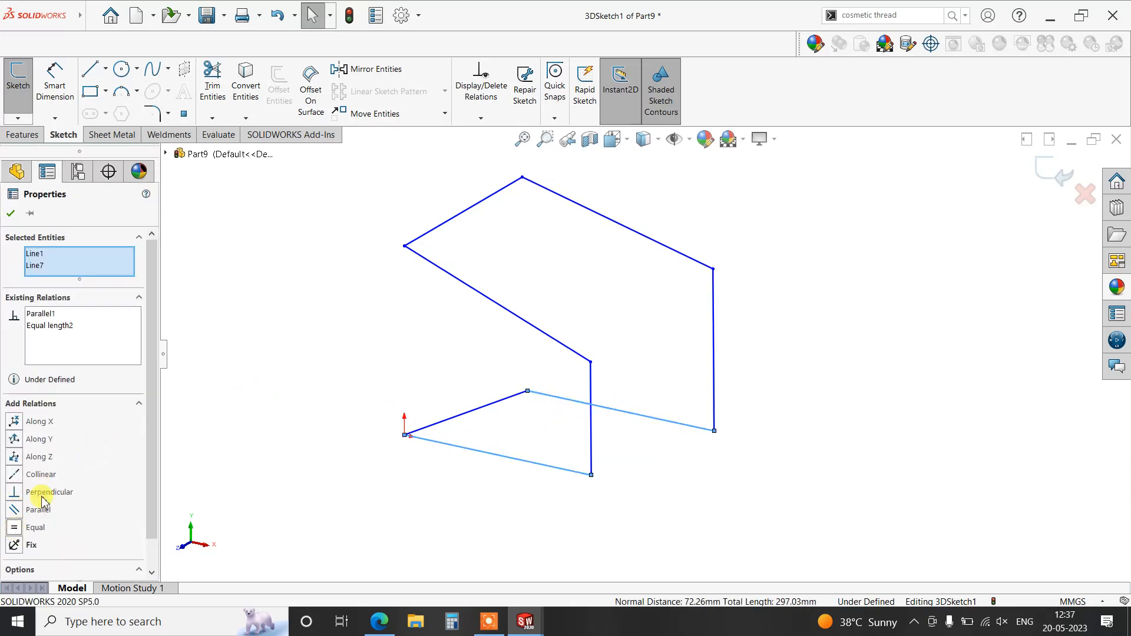
pyautogui.click(10, 216)
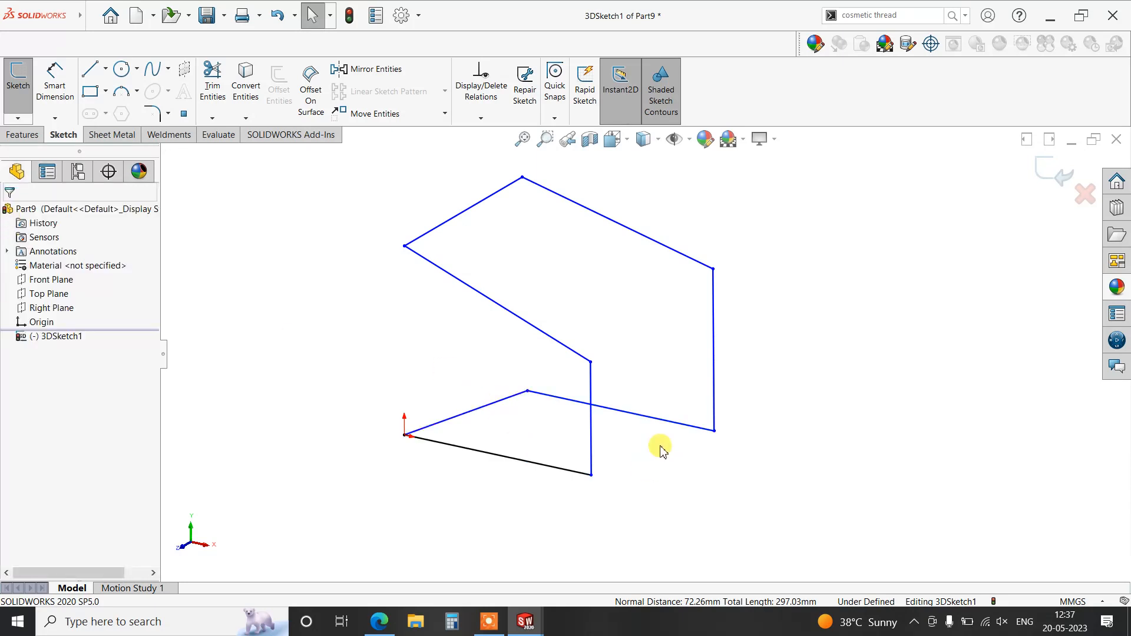
# Make the upper Z-direction line and the closing line at the origin parallel and equal in length.
pyautogui.click(451, 218)
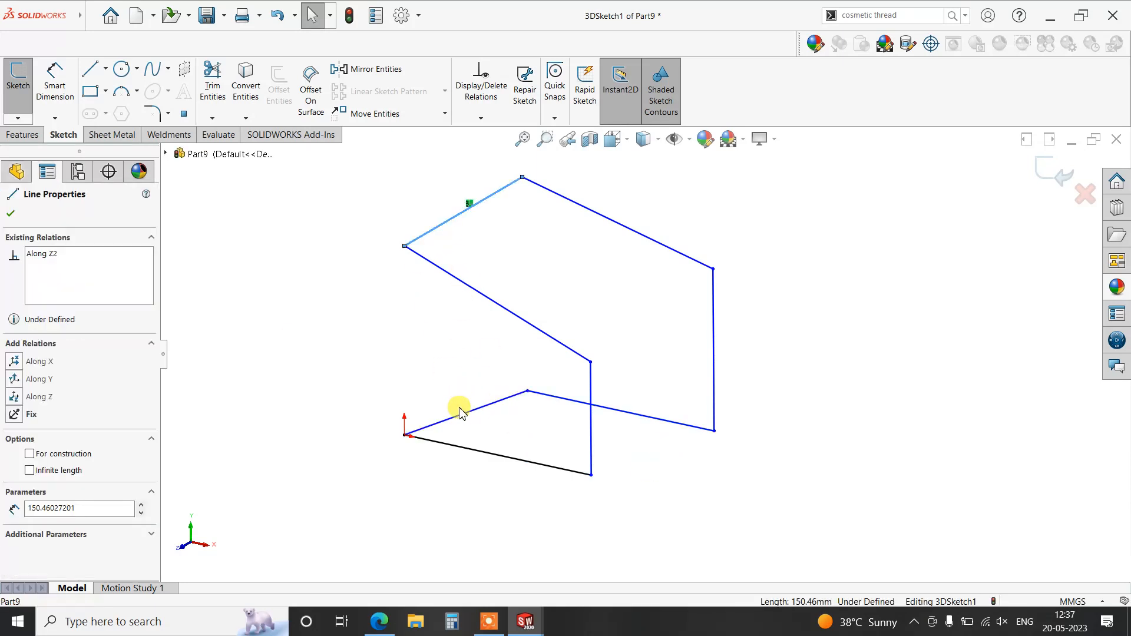
pyautogui.keyDown('ctrl'); pyautogui.click(461, 418); pyautogui.keyUp('ctrl')
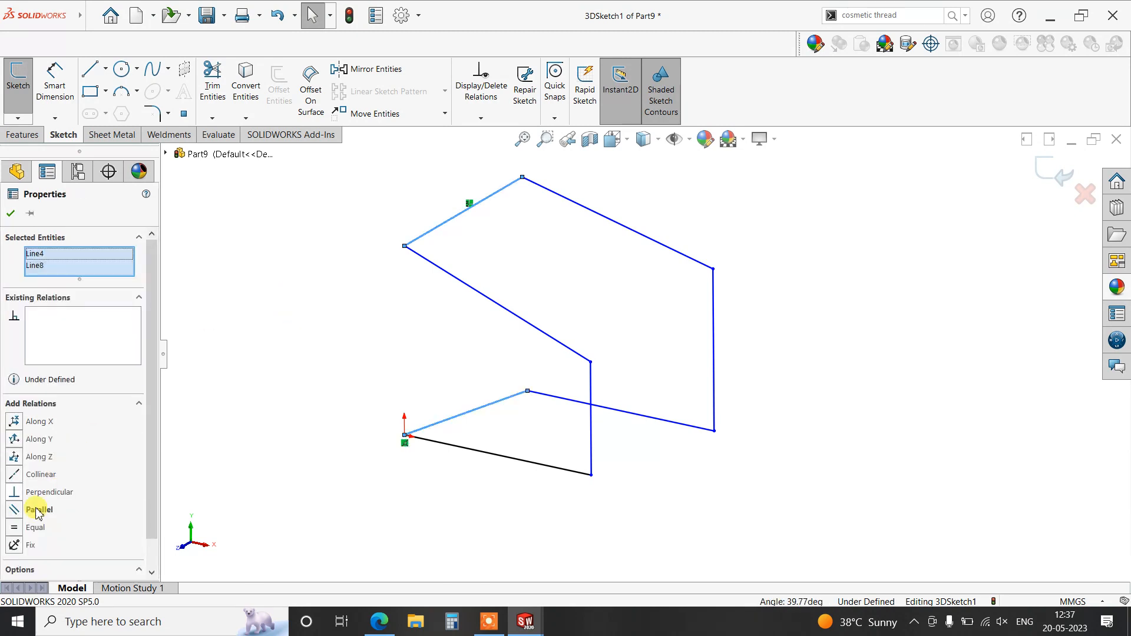
pyautogui.click(18, 510)
pyautogui.click(14, 528)
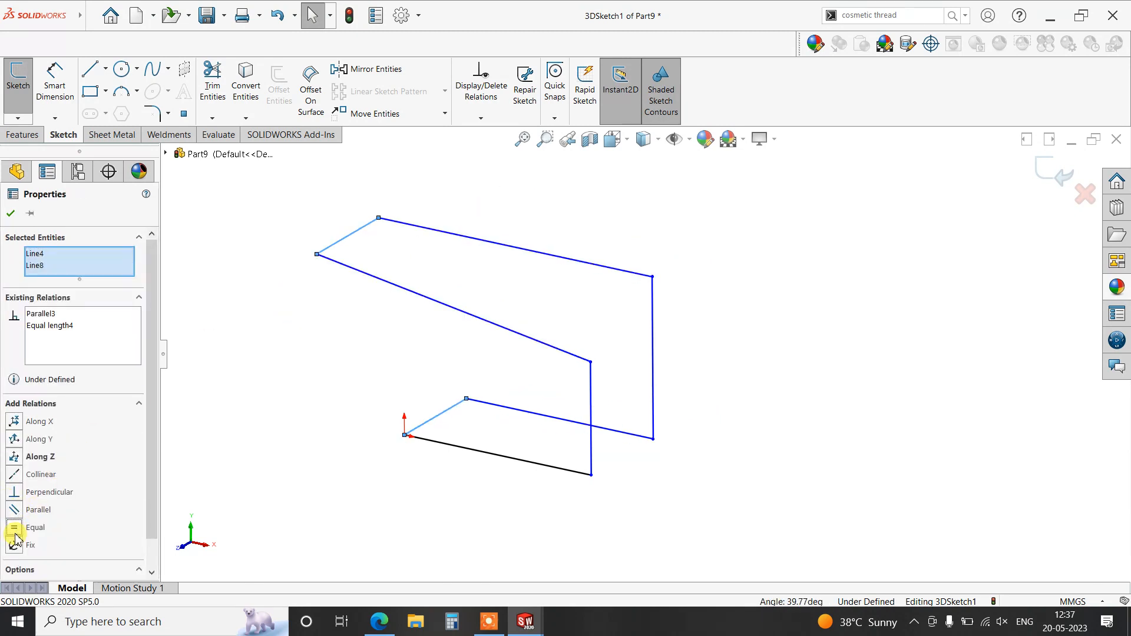
pyautogui.click(11, 212)
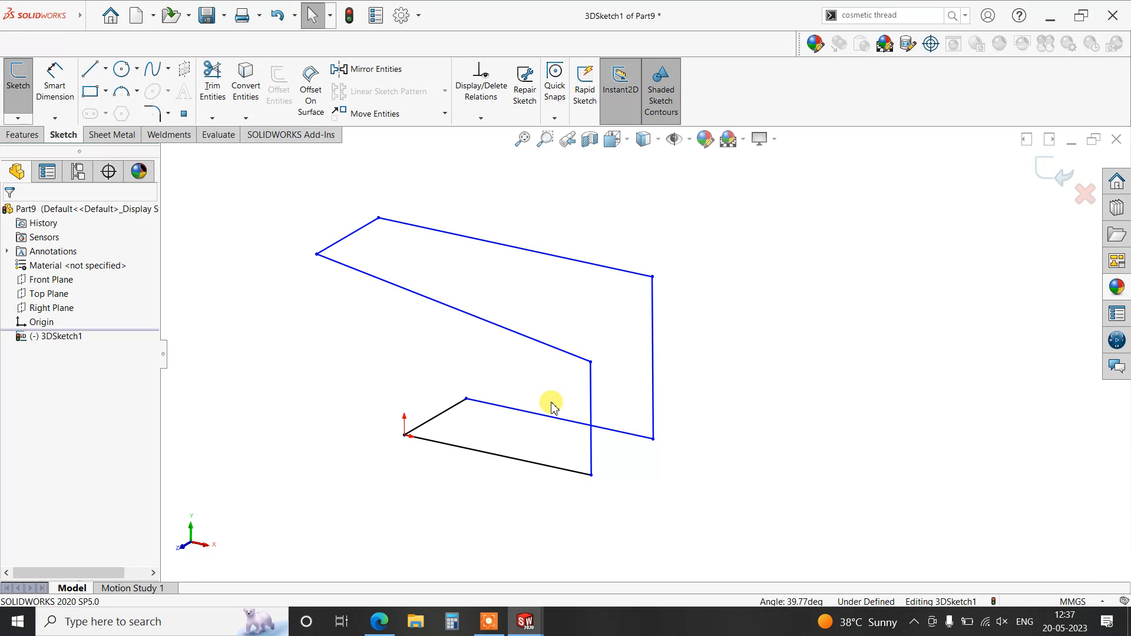
# Make the two vertical lines parallel and equal in length.
pyautogui.click(666, 390)
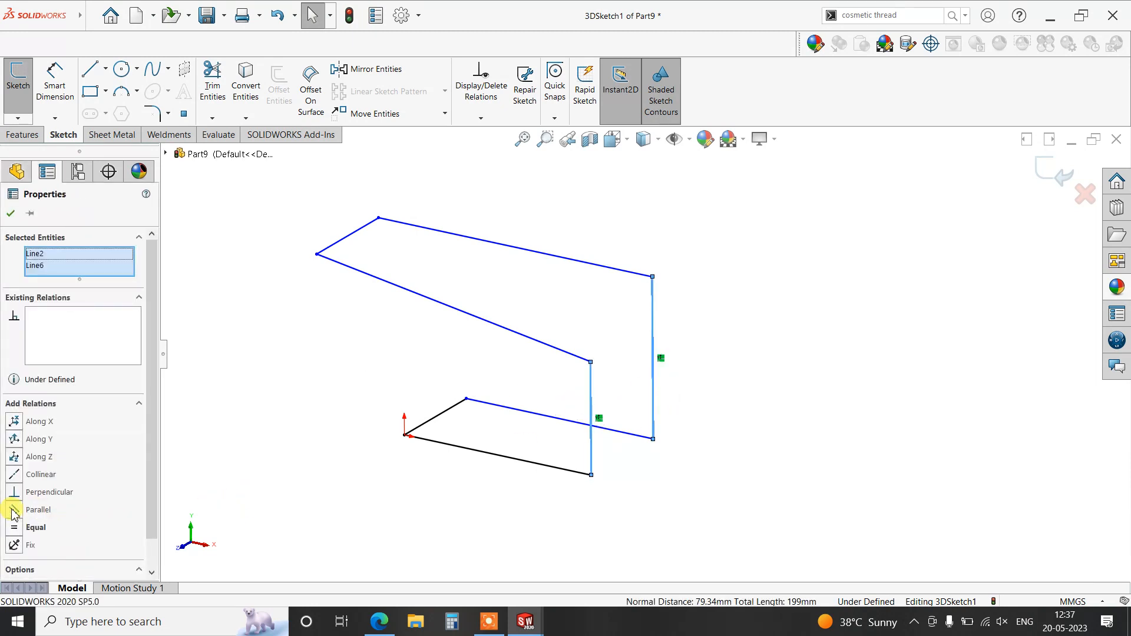
pyautogui.click(14, 527)
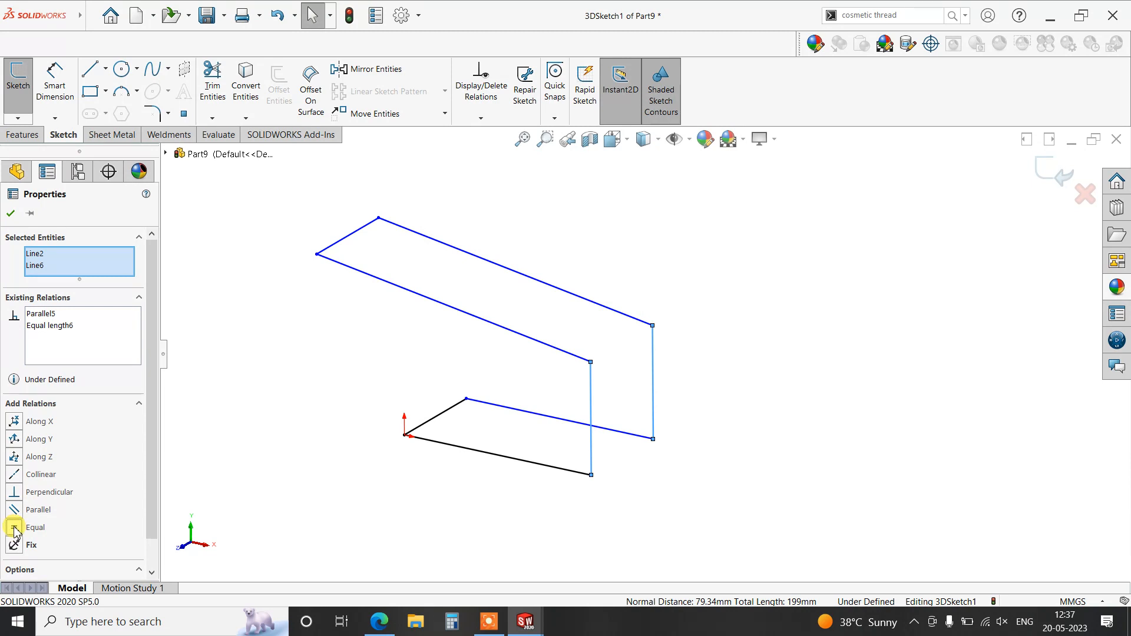
pyautogui.click(8, 214)
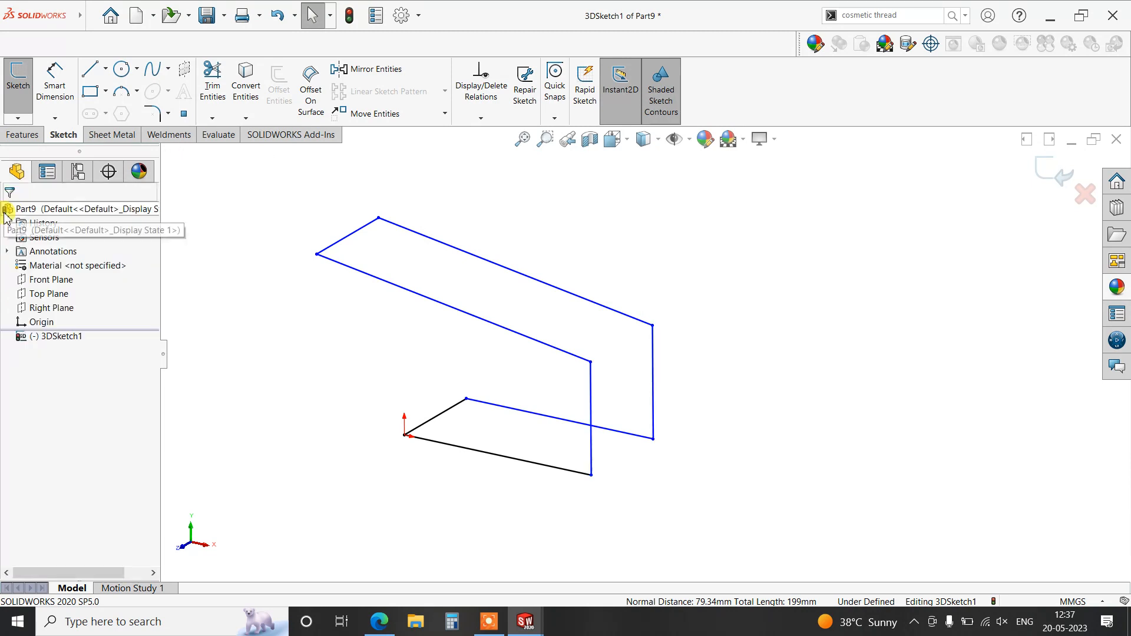
# Align the front upper corner of the slanted frame with the origin point using an Along Y relation.
pyautogui.moveTo(507, 429)
pyautogui.mouseDown(button='middle')
pyautogui.moveTo(434, 437)
pyautogui.moveTo(454, 543)
pyautogui.moveTo(516, 404)
pyautogui.moveTo(545, 434)
pyautogui.moveTo(547, 467)
pyautogui.mouseUp(button='middle')
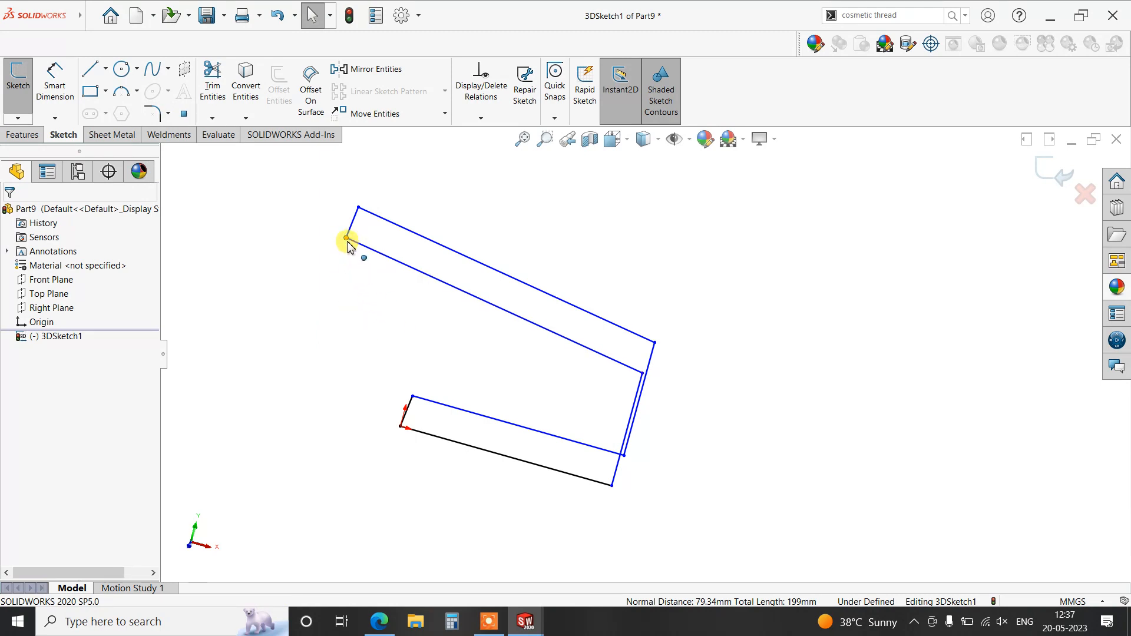
pyautogui.keyDown('ctrl'); pyautogui.click(400, 426); pyautogui.keyUp('ctrl')
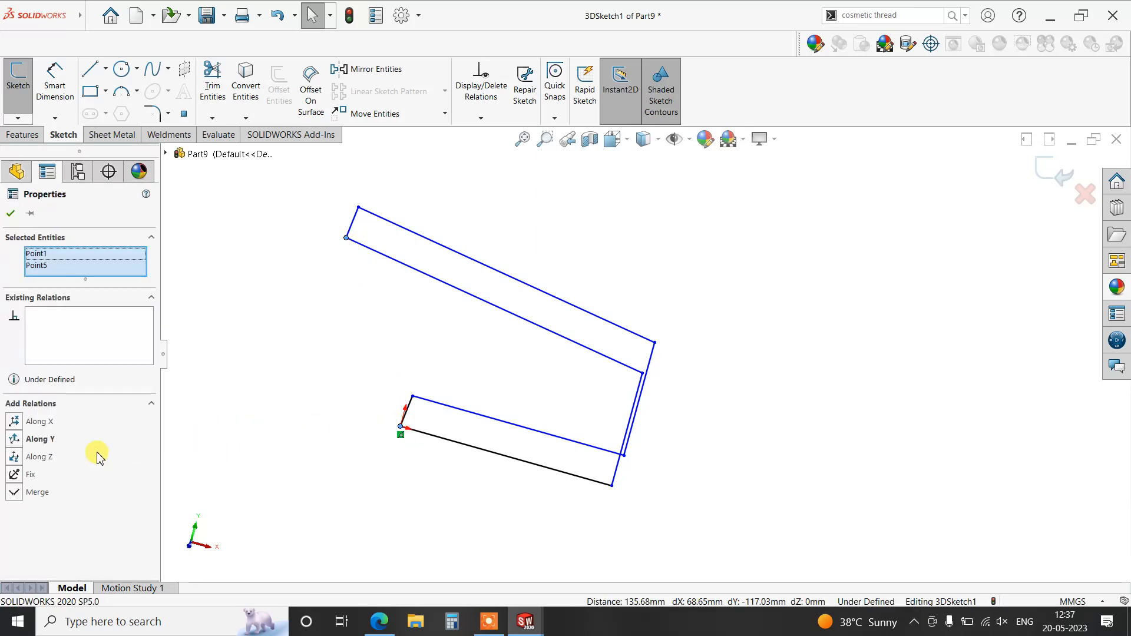
pyautogui.click(18, 441)
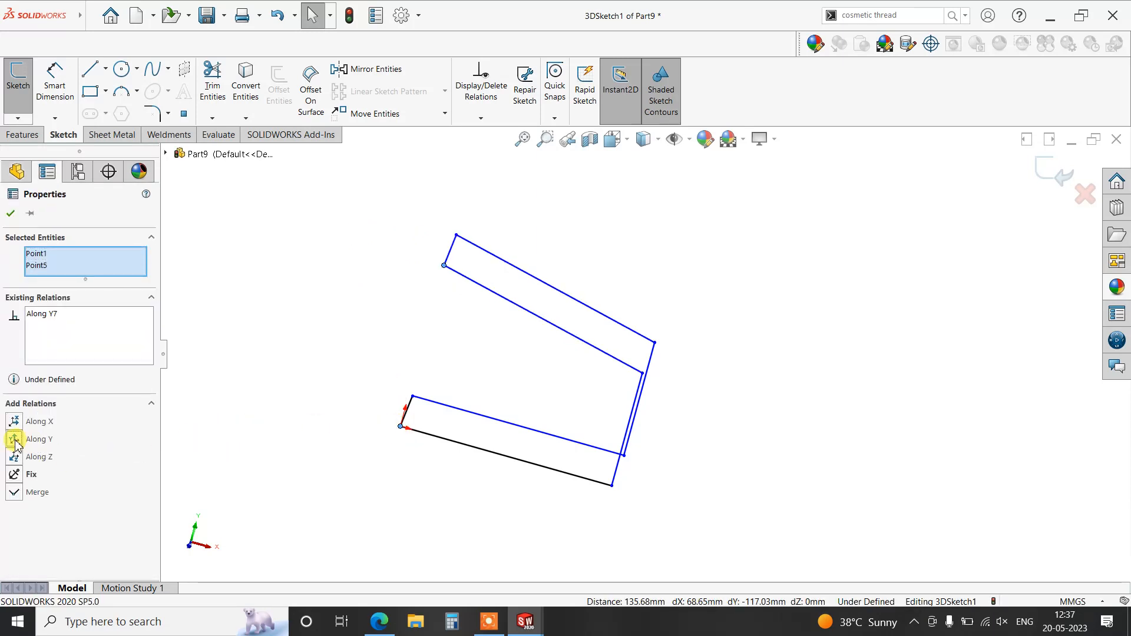
pyautogui.click(11, 214)
# Dimension the lower Z-direction line at the origin and set its length to 500 mm.
pyautogui.moveTo(740, 419)
pyautogui.mouseDown(button='middle')
pyautogui.moveTo(680, 396)
pyautogui.moveTo(663, 412)
pyautogui.mouseUp(button='middle')
pyautogui.click(55, 88)
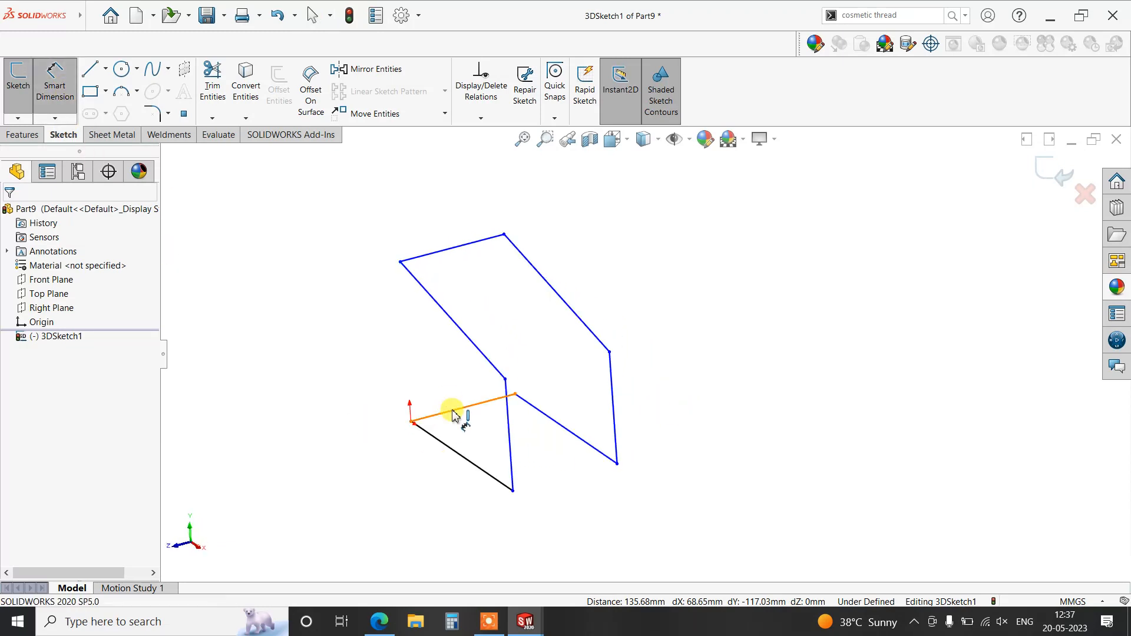
pyautogui.click(410, 361)
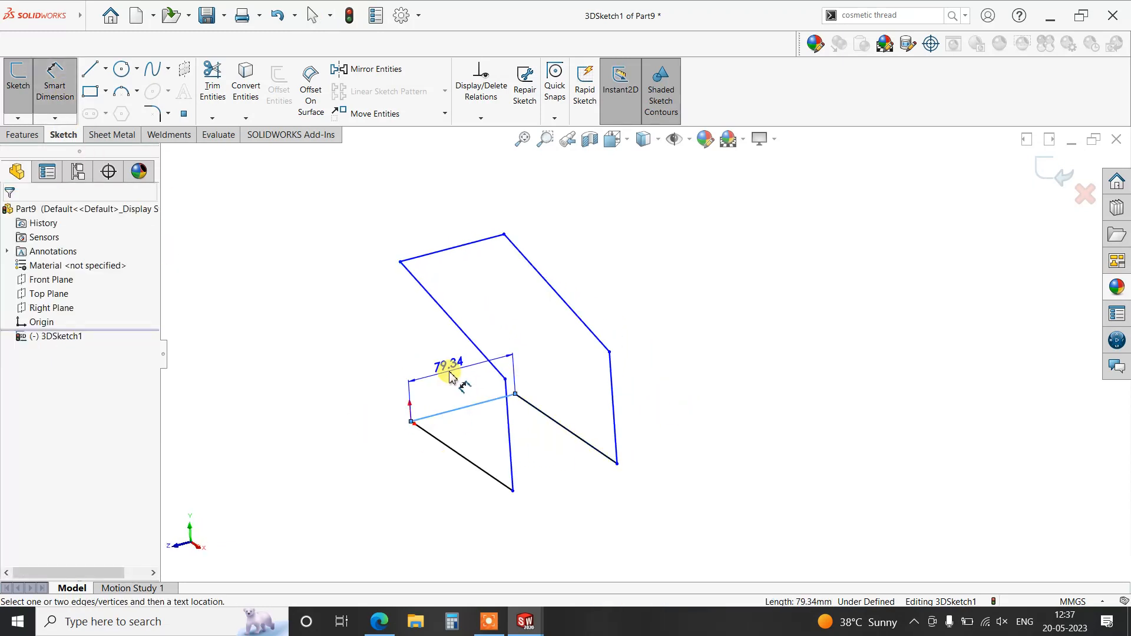
pyautogui.click(451, 377)
pyautogui.write('500')
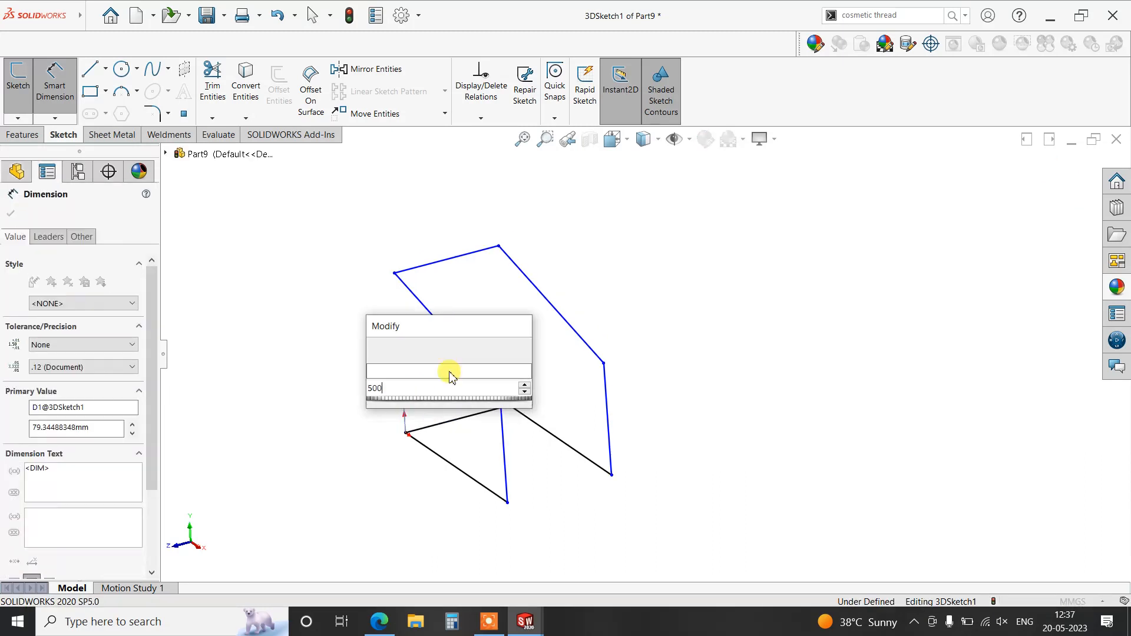
pyautogui.press('Return')
# Dimension the lower X-direction line from the origin to a length of 500 mm.
pyautogui.click(454, 468)
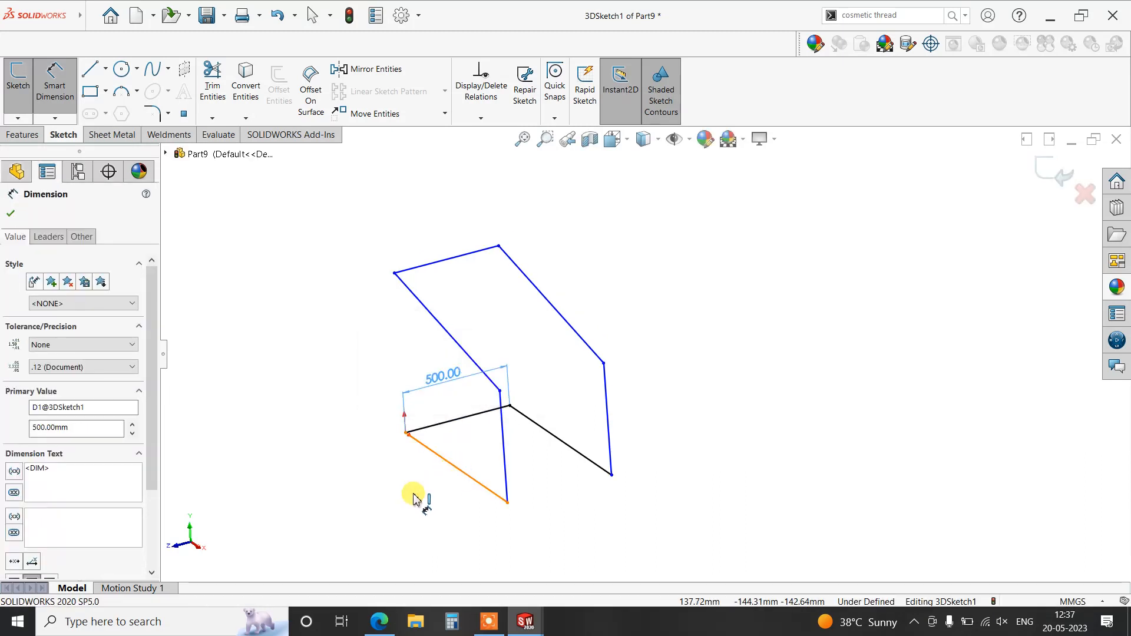
pyautogui.click(413, 495)
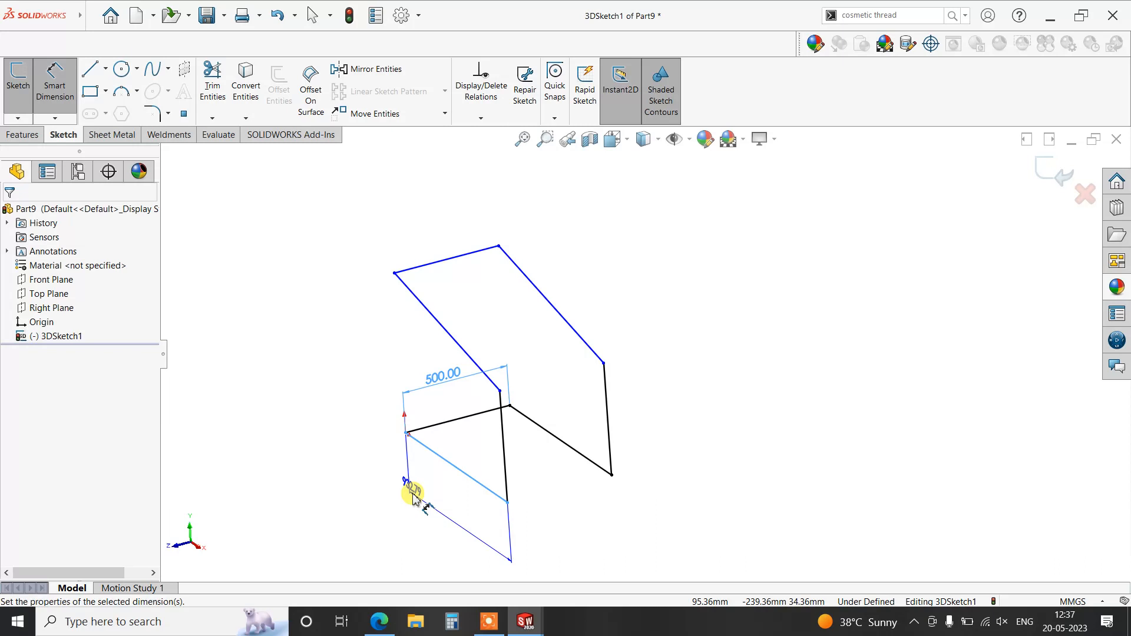
pyautogui.doubleClick(413, 494)
pyautogui.press('Return')
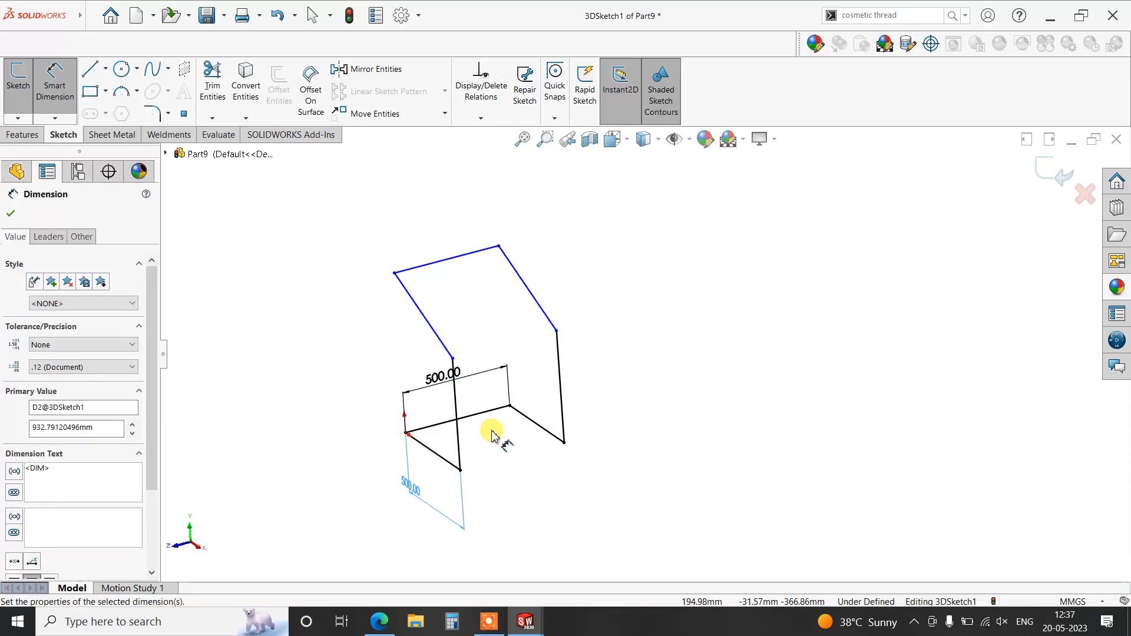
# Dimension the front vertical line and set its height to 300 mm.
pyautogui.moveTo(550, 512)
pyautogui.mouseDown(button='middle')
pyautogui.moveTo(611, 485)
pyautogui.moveTo(540, 459)
pyautogui.moveTo(621, 399)
pyautogui.moveTo(618, 440)
pyautogui.moveTo(619, 376)
pyautogui.moveTo(605, 452)
pyautogui.moveTo(558, 419)
pyautogui.mouseUp(button='middle')
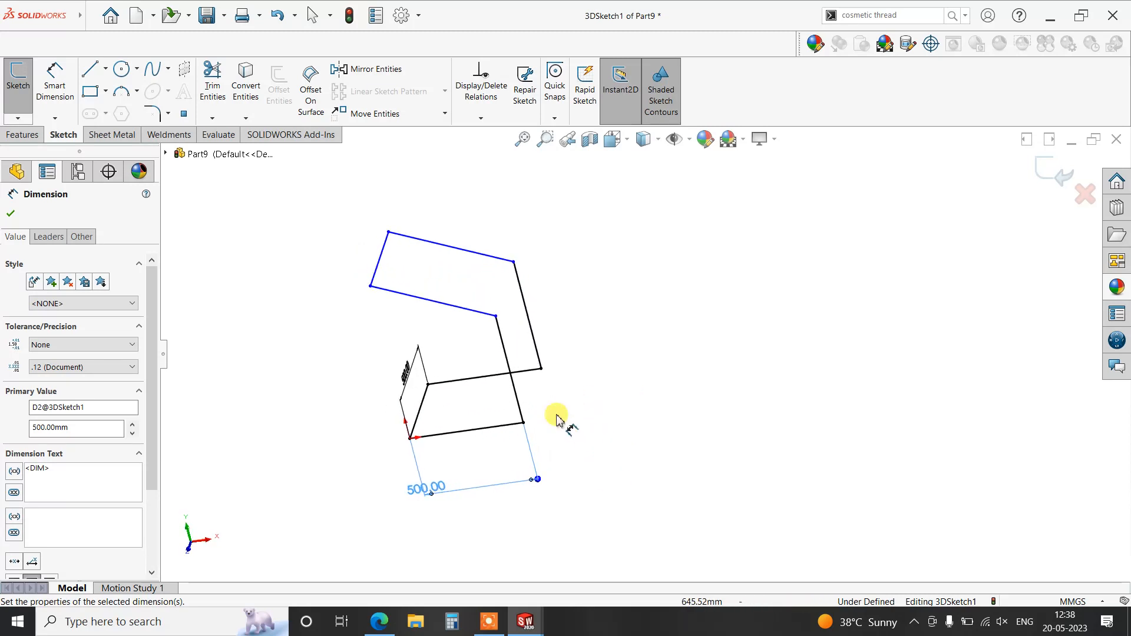
pyautogui.click(513, 381)
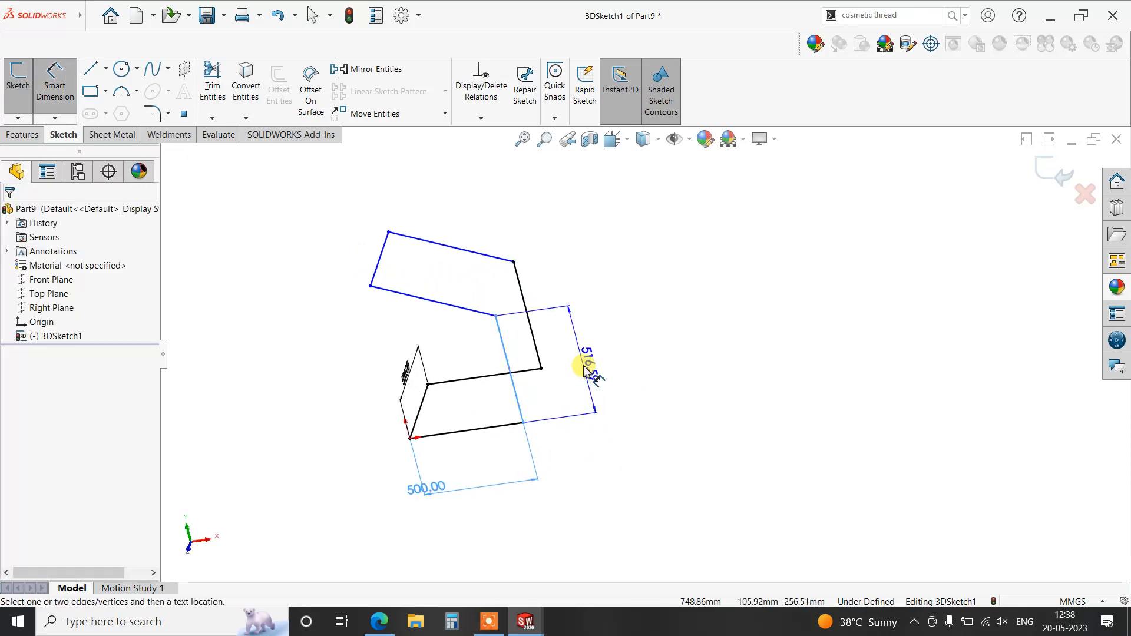
pyautogui.click(584, 368)
pyautogui.write('300')
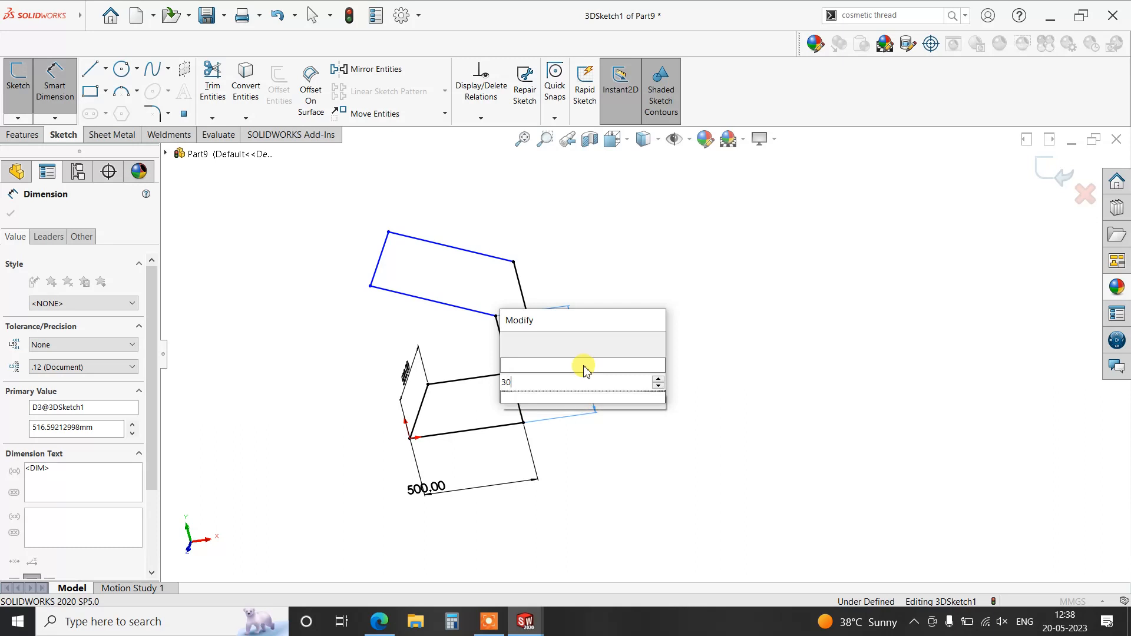
pyautogui.press('Return')
# Dimension the angle between the front slanted line and the front vertical line and set it to 100 degrees.
pyautogui.scroll(-2, 378, 265)
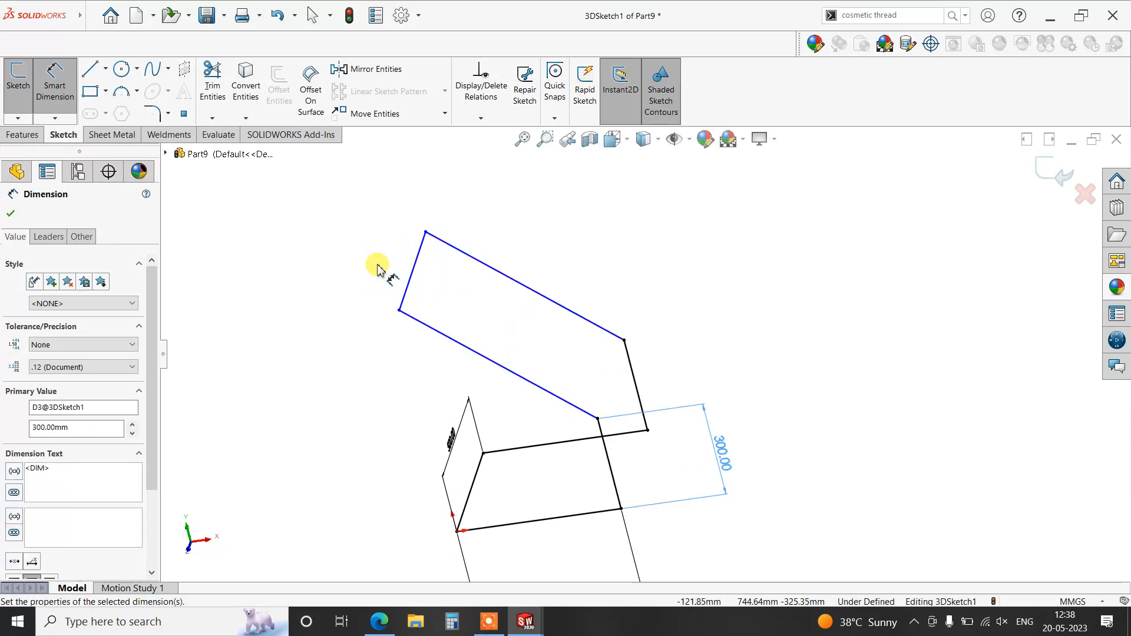
pyautogui.moveTo(557, 471)
pyautogui.mouseDown(button='middle')
pyautogui.moveTo(565, 387)
pyautogui.moveTo(537, 396)
pyautogui.moveTo(540, 417)
pyautogui.moveTo(589, 414)
pyautogui.mouseUp(button='middle')
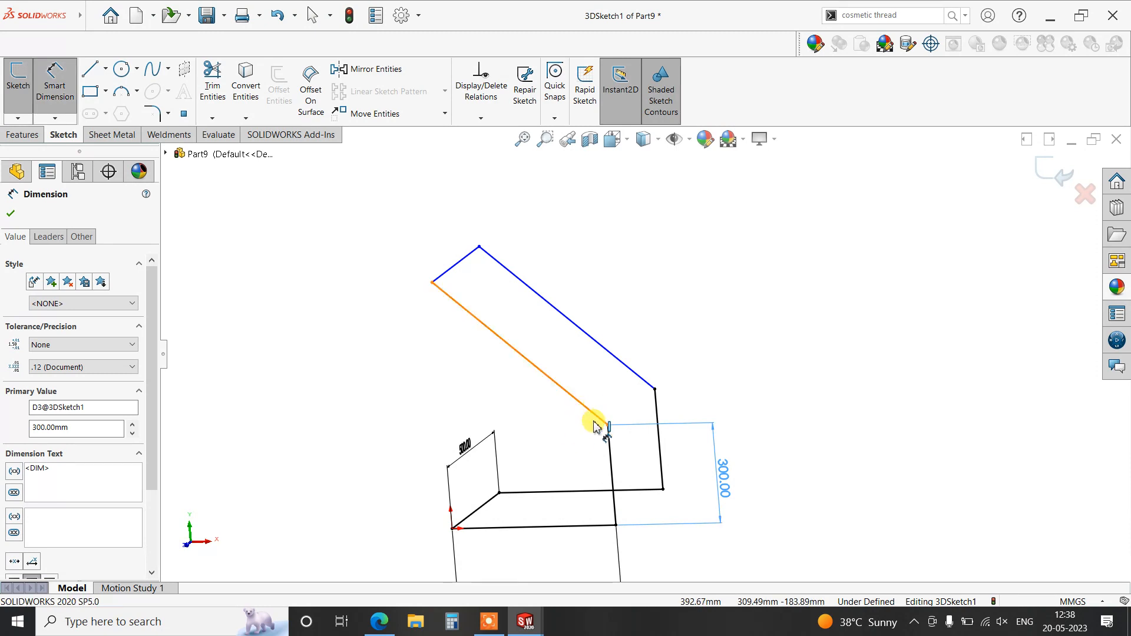
pyautogui.click(594, 417)
pyautogui.press('Escape')
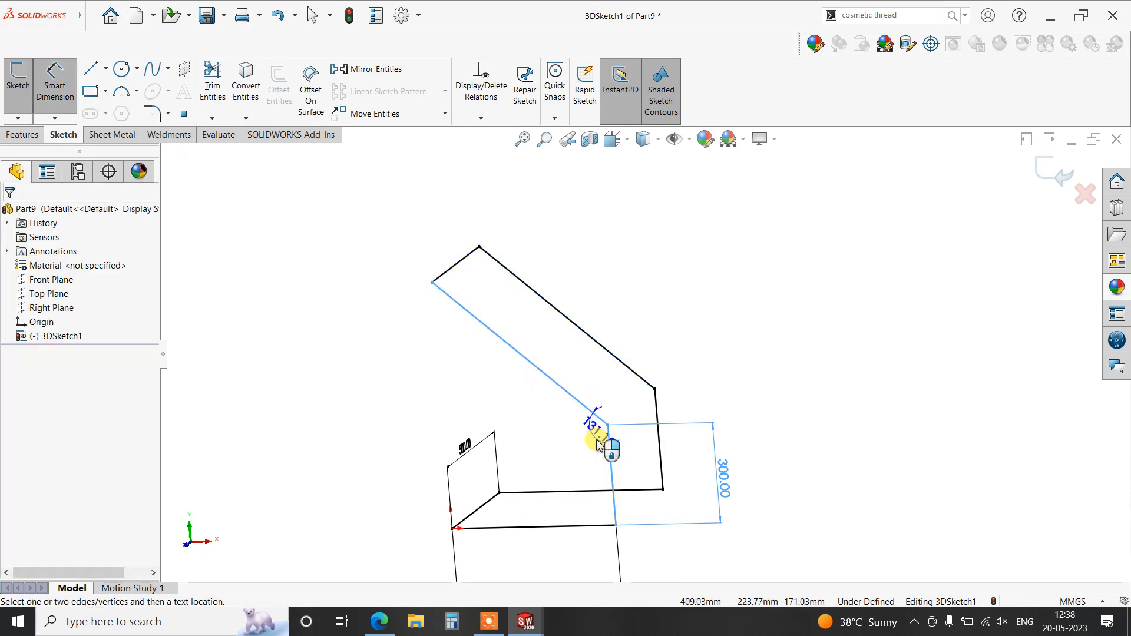
pyautogui.click(597, 443)
pyautogui.write('100')
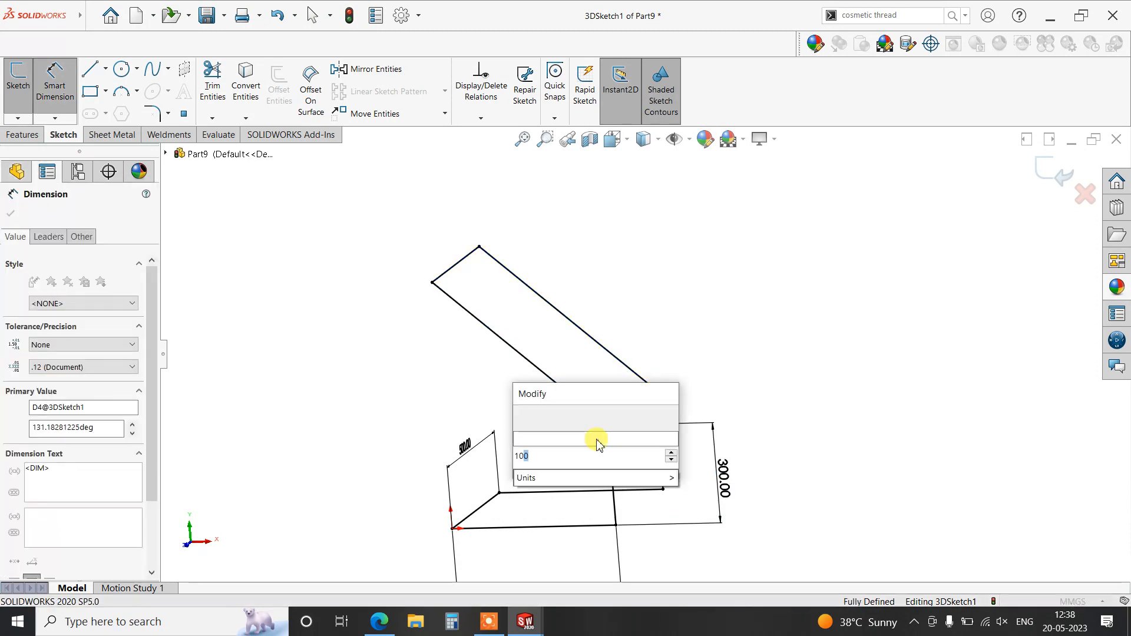
pyautogui.press('Return')
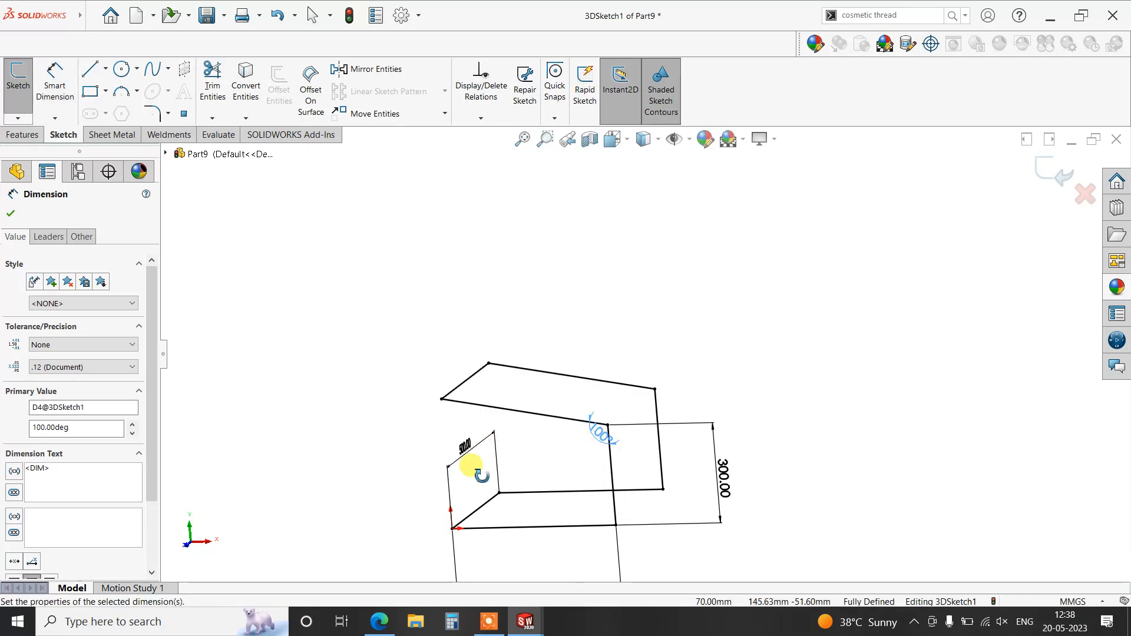
pyautogui.moveTo(473, 453)
pyautogui.mouseDown(button='middle')
pyautogui.moveTo(434, 518)
pyautogui.moveTo(488, 488)
pyautogui.mouseUp(button='middle')
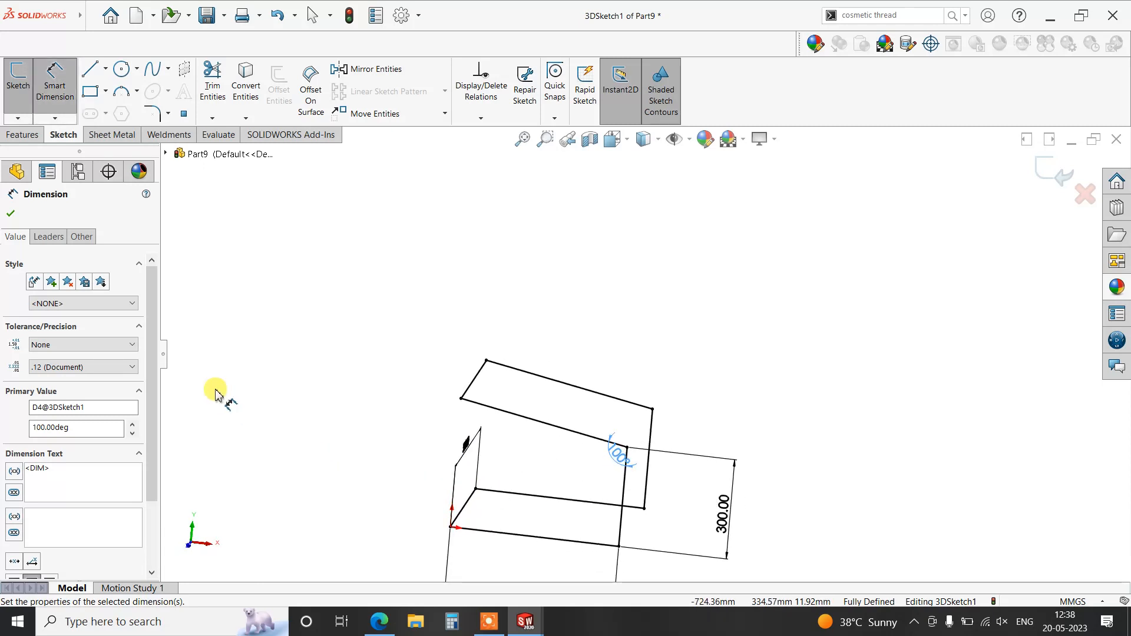
pyautogui.click(13, 215)
# Exit the 3D sketch and show the whole frame in an isometric view.
pyautogui.moveTo(590, 487)
pyautogui.mouseDown(button='middle')
pyautogui.moveTo(618, 497)
pyautogui.moveTo(570, 538)
pyautogui.moveTo(586, 534)
pyautogui.mouseUp(button='middle')
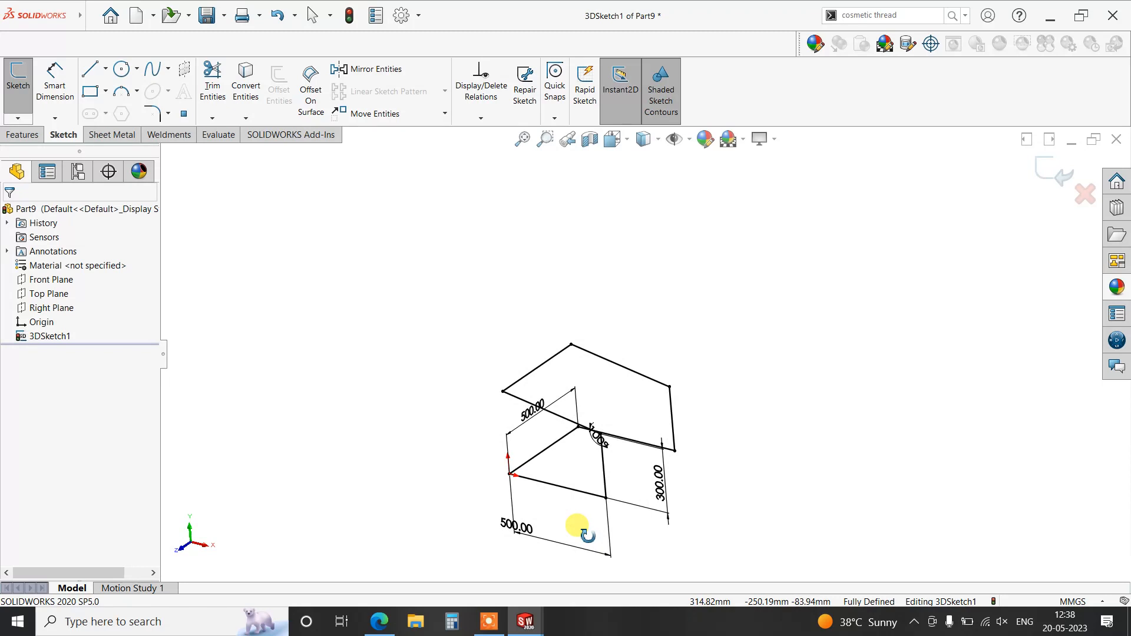
pyautogui.scroll(-3, 614, 358)
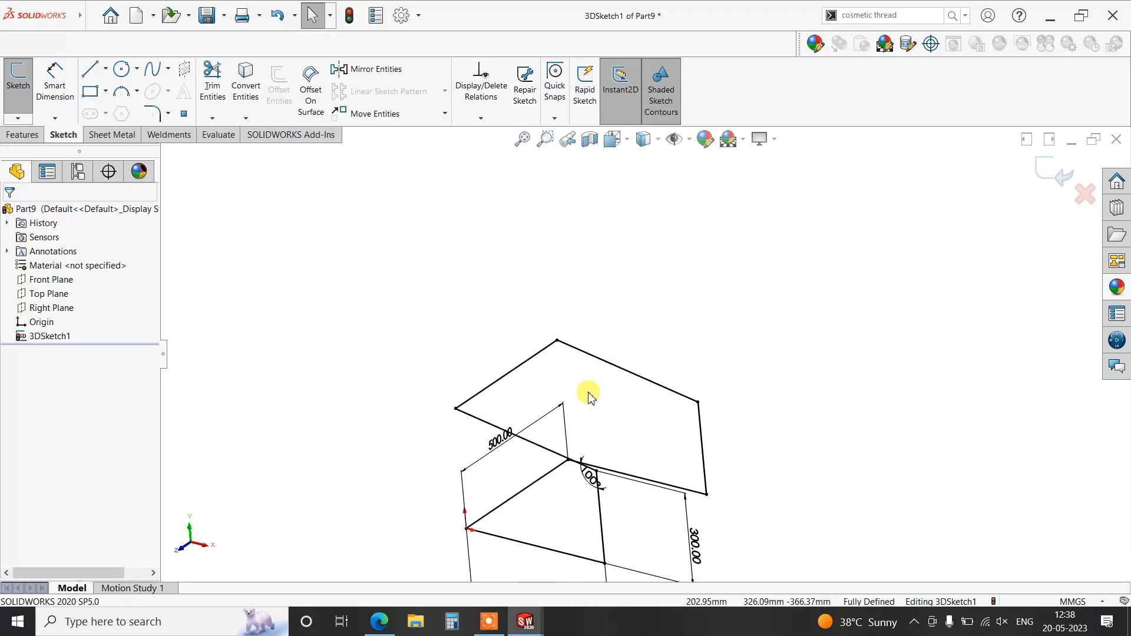
pyautogui.click(1038, 175)
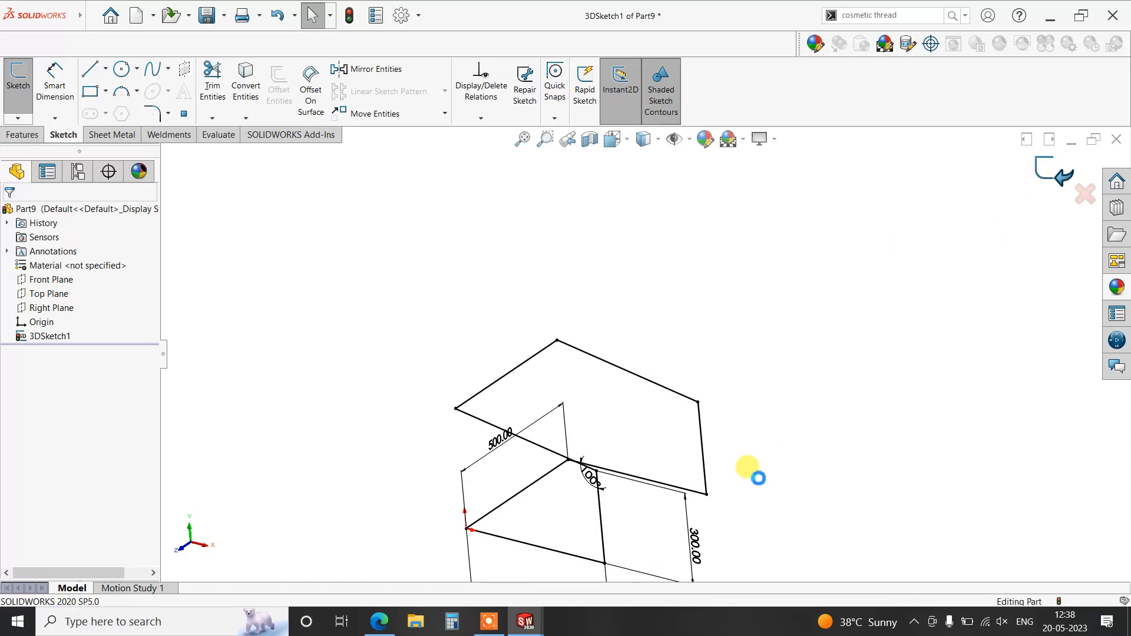
pyautogui.scroll(2, 742, 528)
pyautogui.scroll(-2, 669, 496)
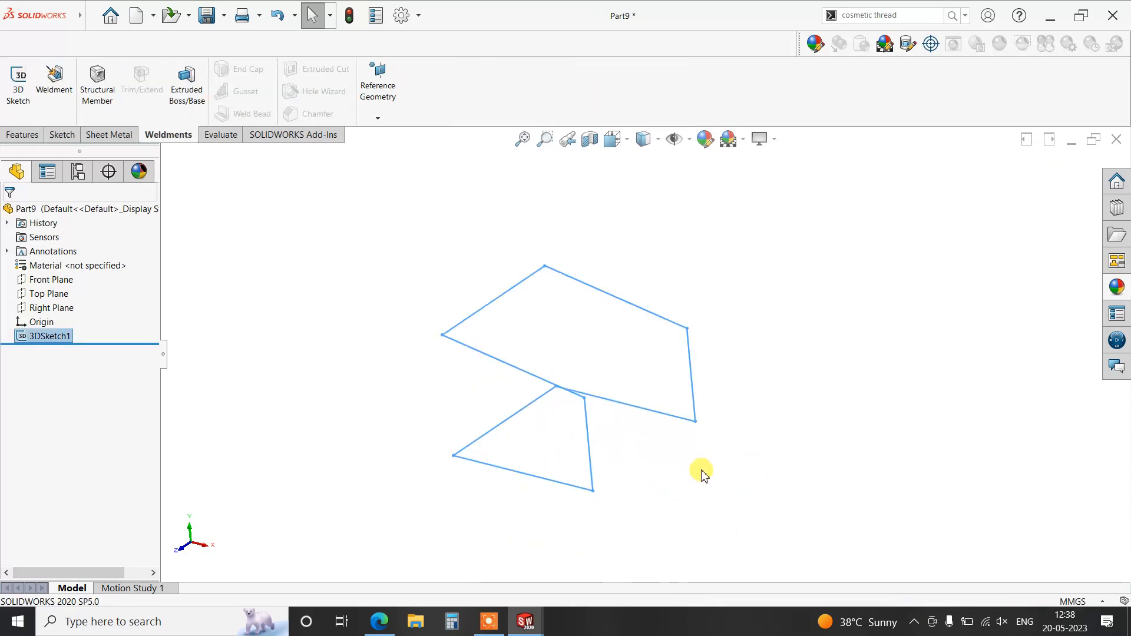
pyautogui.press('space')
pyautogui.click(504, 380)
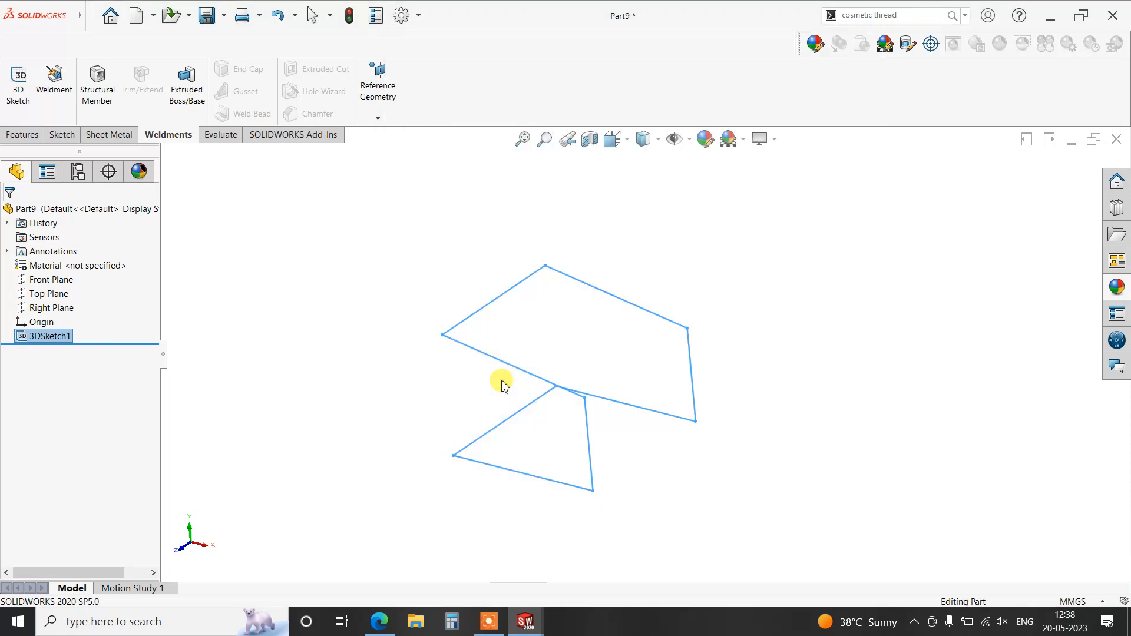
pyautogui.press('f')
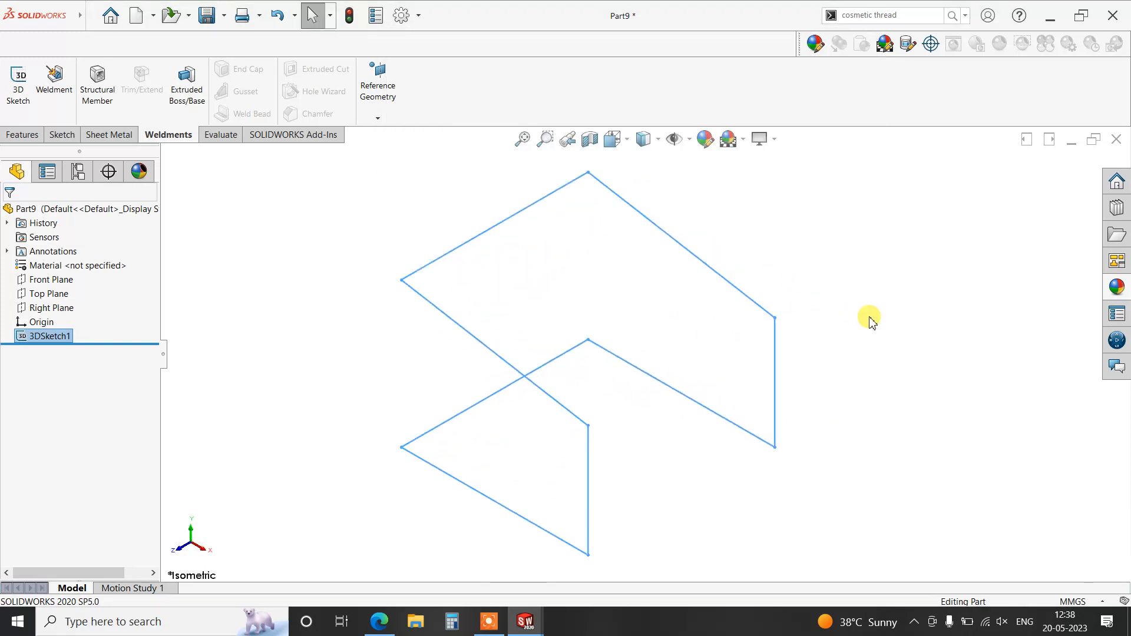
# Start a weldment structural member using the iso standard, sb beam type and 80 x 6 size.
pyautogui.click(102, 116)
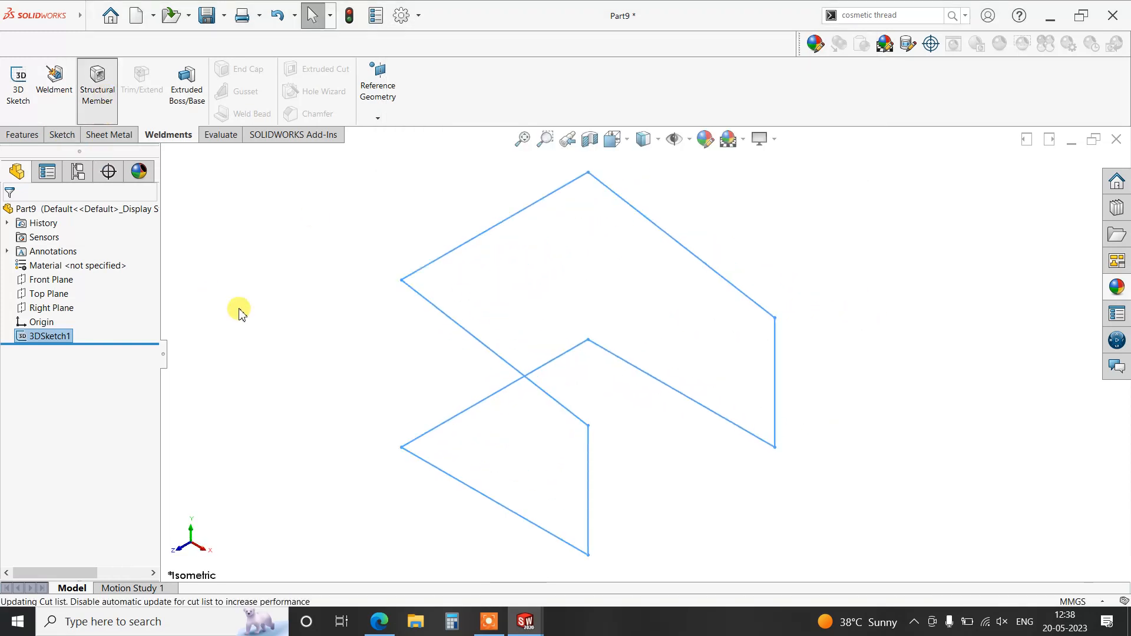
pyautogui.click(35, 333)
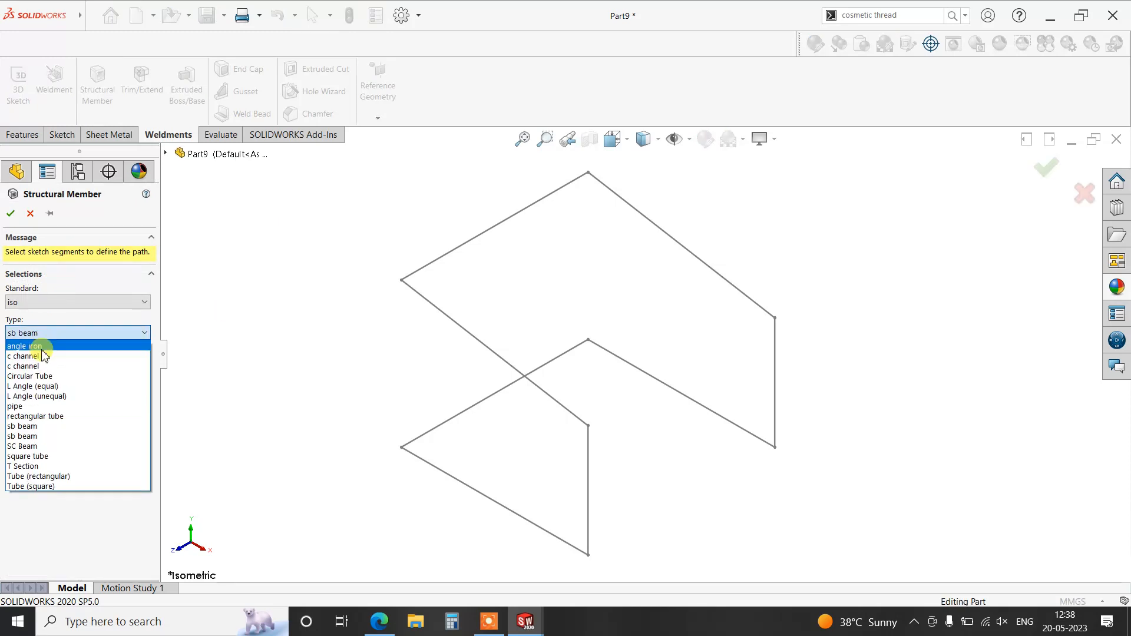
pyautogui.click(37, 336)
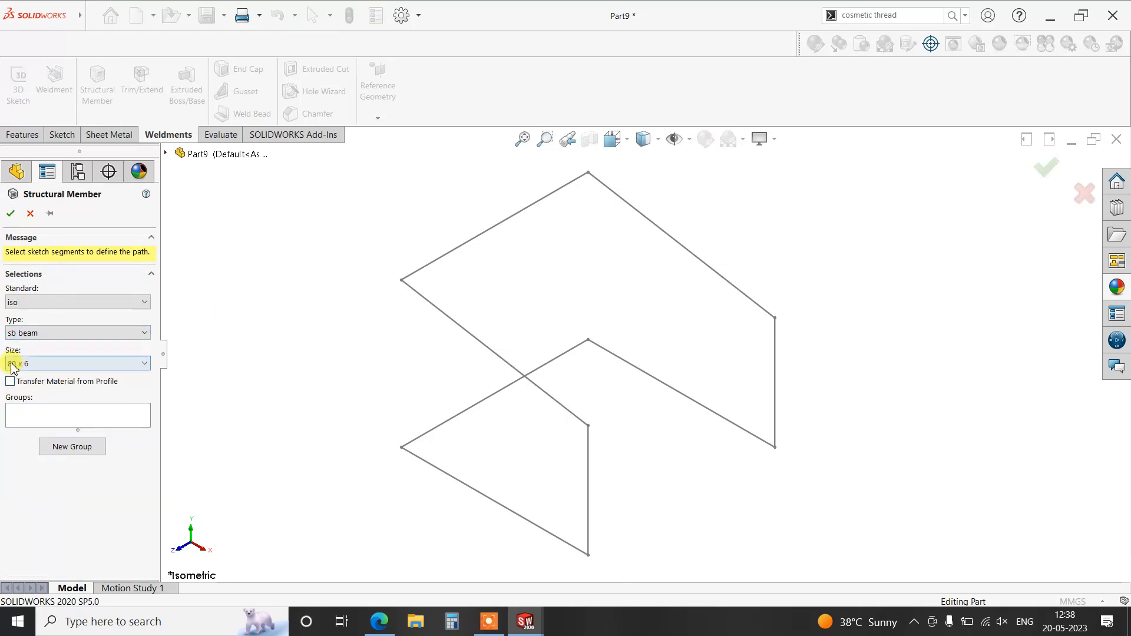
pyautogui.click(21, 366)
pyautogui.click(76, 384)
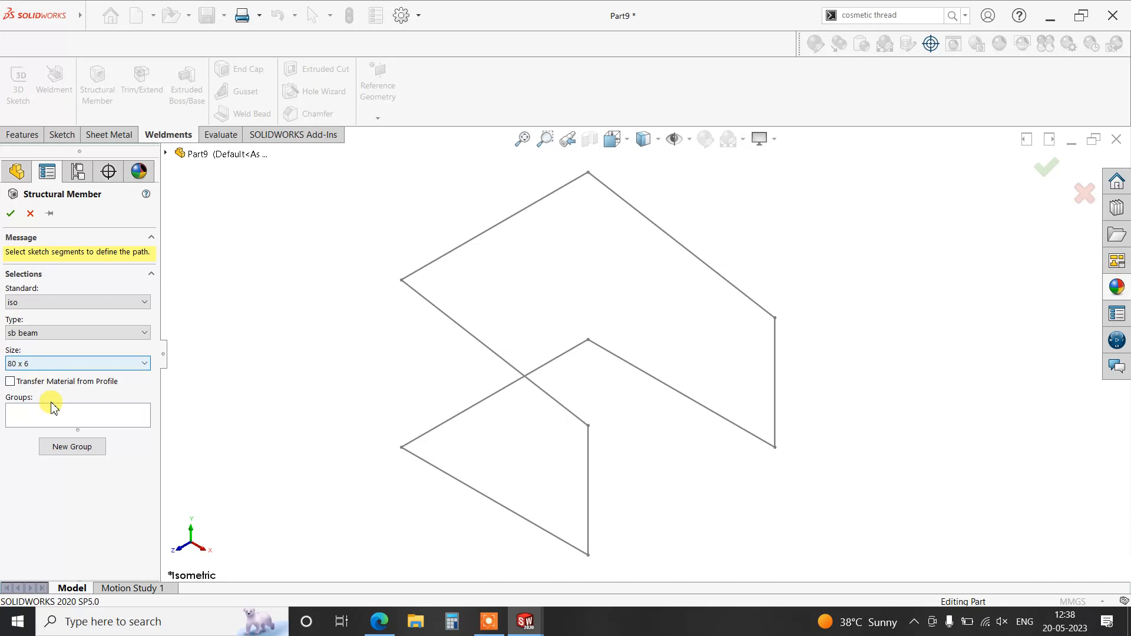
pyautogui.click(64, 416)
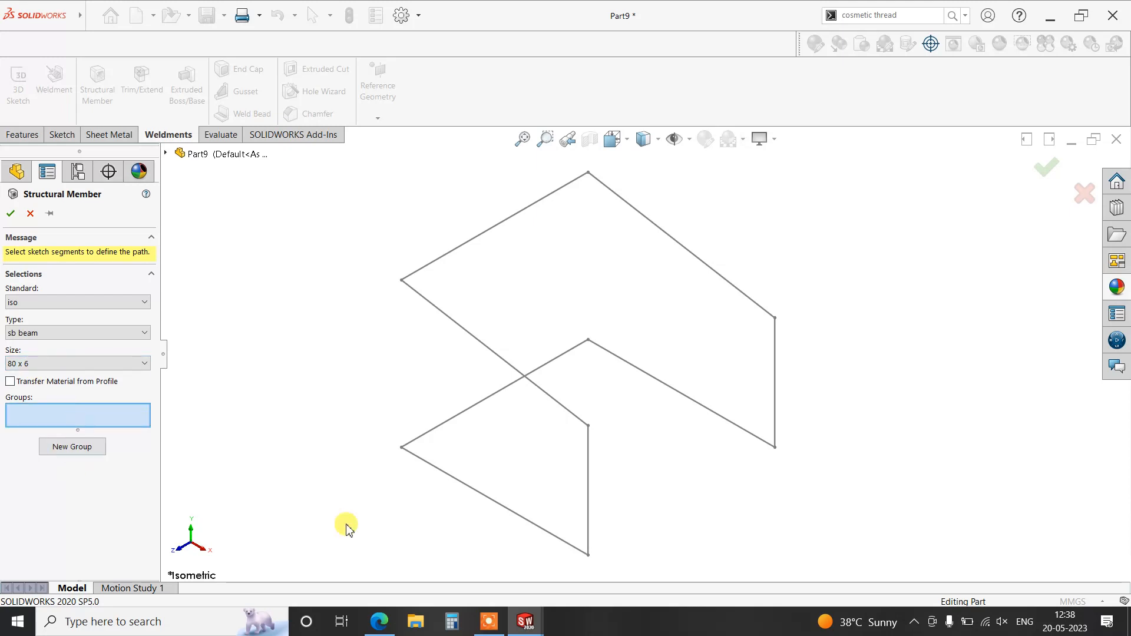
# Create the structural member along all eight lines of the frame sketch in a single group.
pyautogui.click(492, 505)
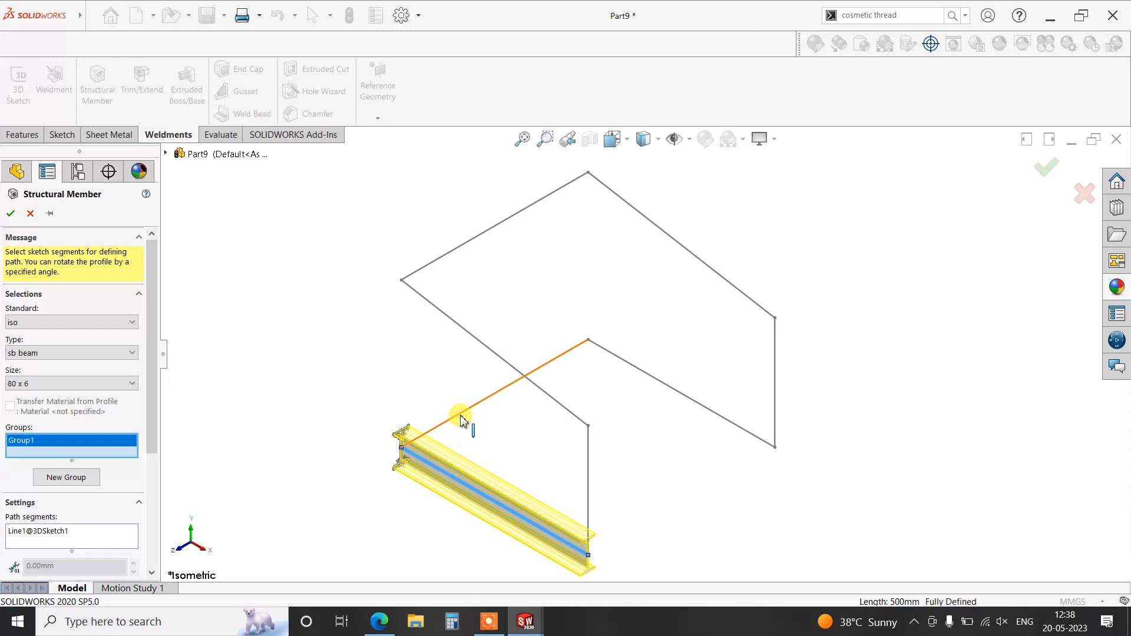
pyautogui.click(461, 420)
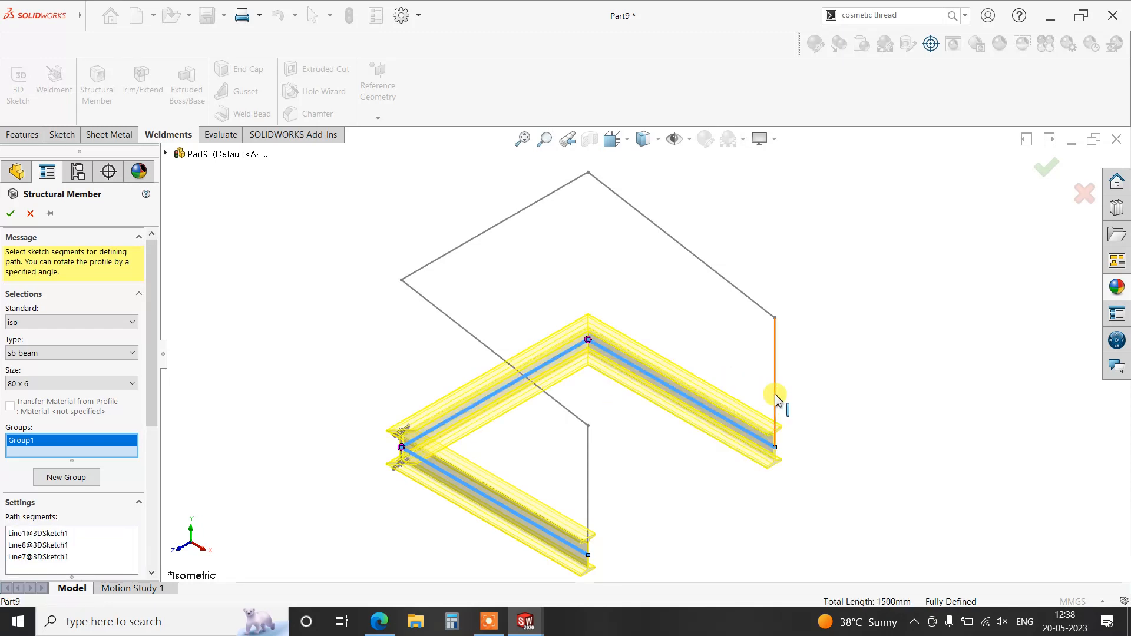
pyautogui.click(746, 298)
pyautogui.click(522, 210)
pyautogui.click(448, 316)
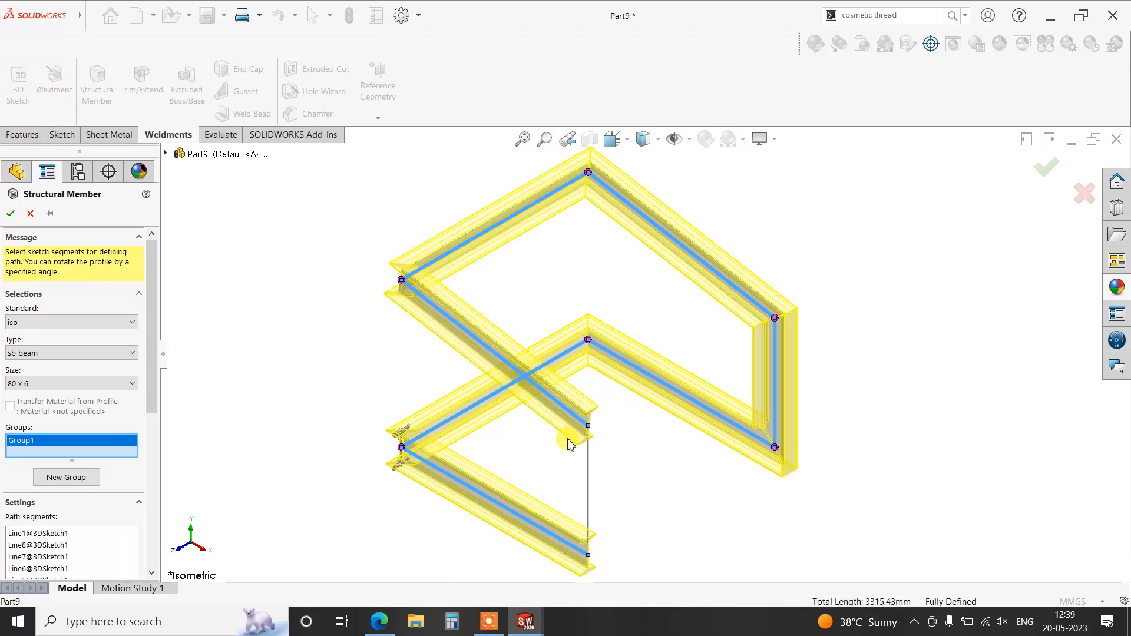
pyautogui.click(589, 460)
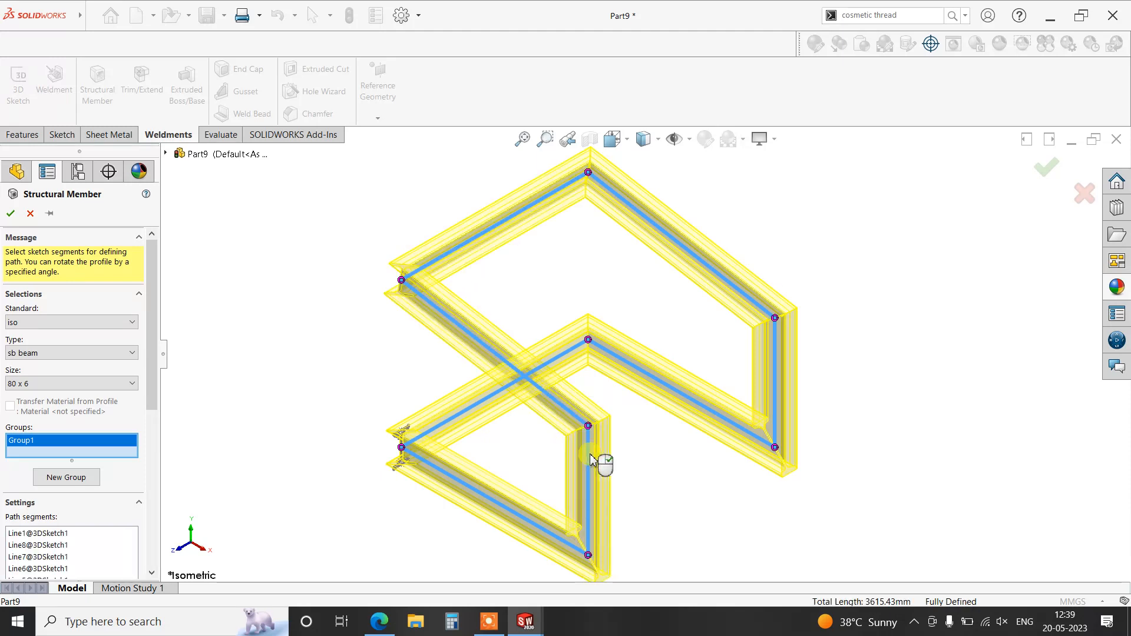
pyautogui.click(10, 216)
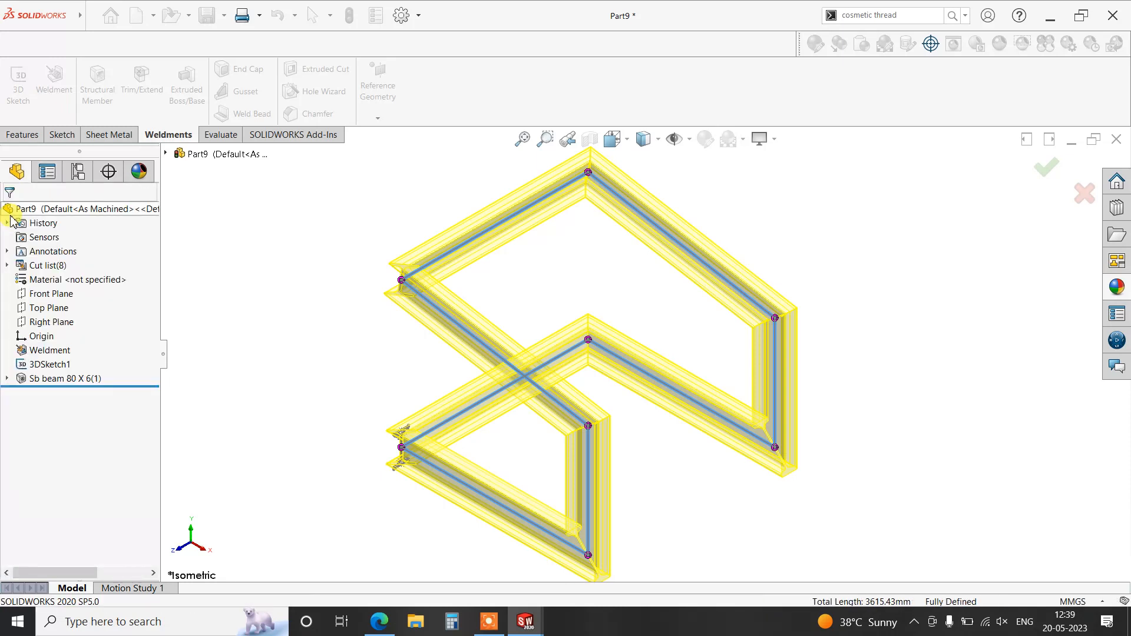
# Reopen the frame's 3D sketch and draw a cross line from the front vertical line to the rear vertical line.
pyautogui.scroll(3, 712, 396)
pyautogui.scroll(-2, 848, 342)
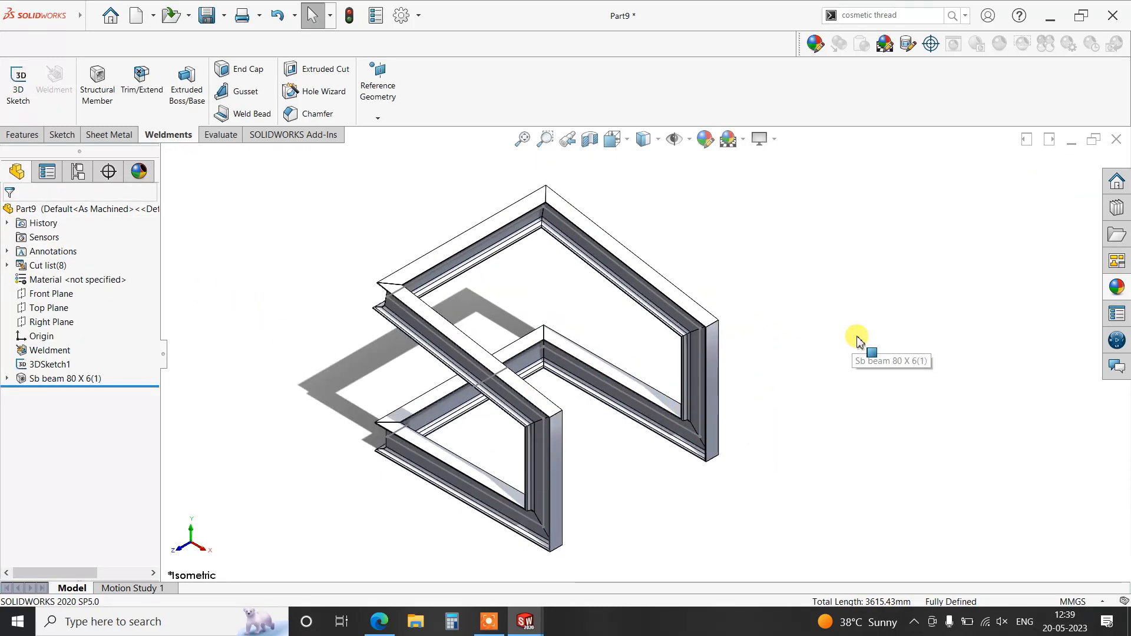
pyautogui.moveTo(743, 422)
pyautogui.mouseDown(button='middle')
pyautogui.moveTo(677, 404)
pyautogui.moveTo(654, 429)
pyautogui.moveTo(709, 600)
pyautogui.moveTo(694, 423)
pyautogui.moveTo(727, 397)
pyautogui.moveTo(734, 406)
pyautogui.moveTo(697, 389)
pyautogui.moveTo(753, 394)
pyautogui.moveTo(740, 422)
pyautogui.mouseUp(button='middle')
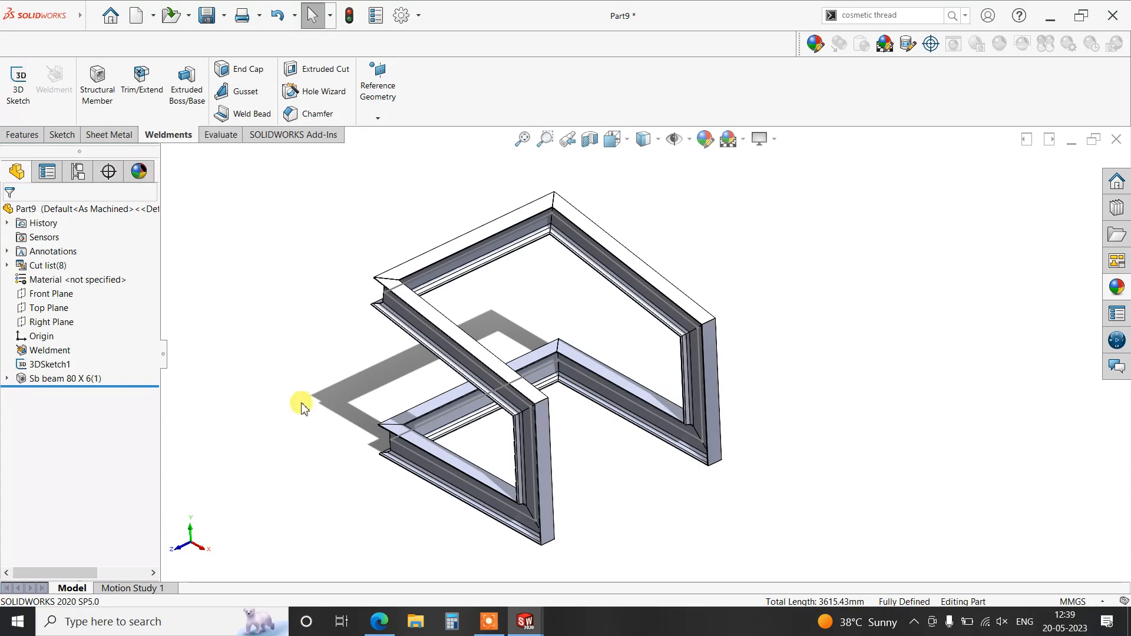
pyautogui.click(28, 364)
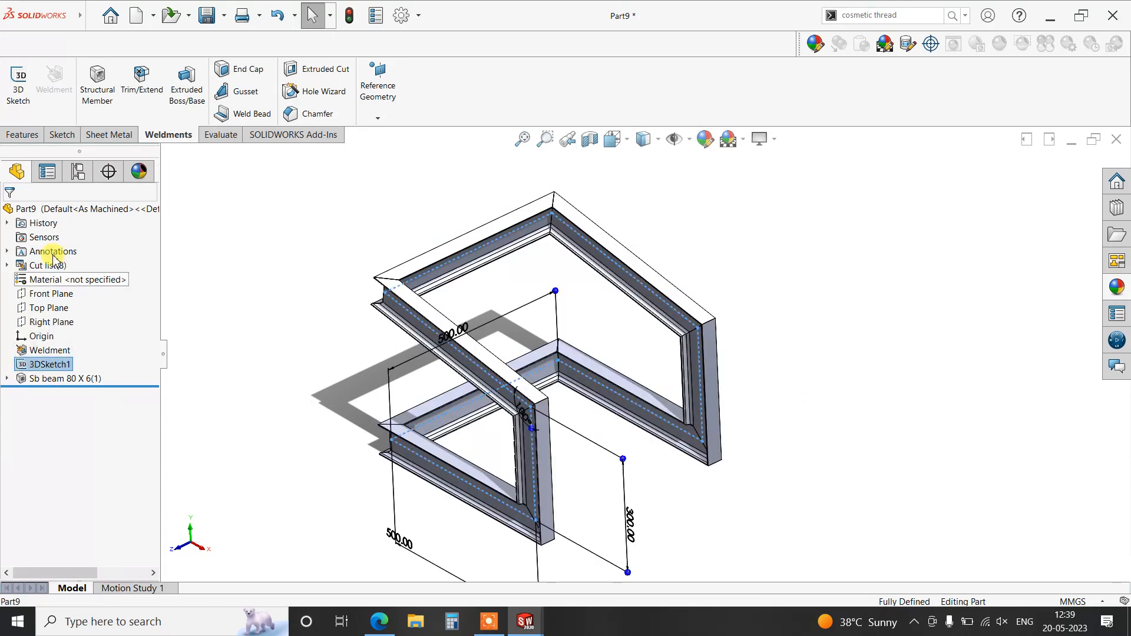
pyautogui.click(27, 94)
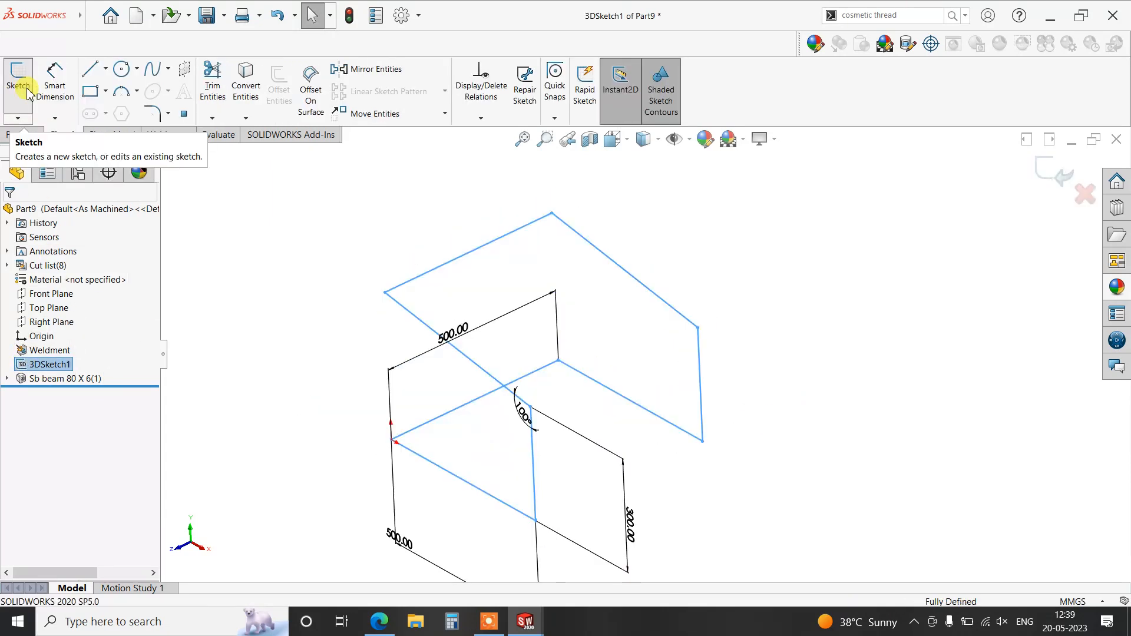
pyautogui.click(90, 68)
pyautogui.scroll(-4, 551, 477)
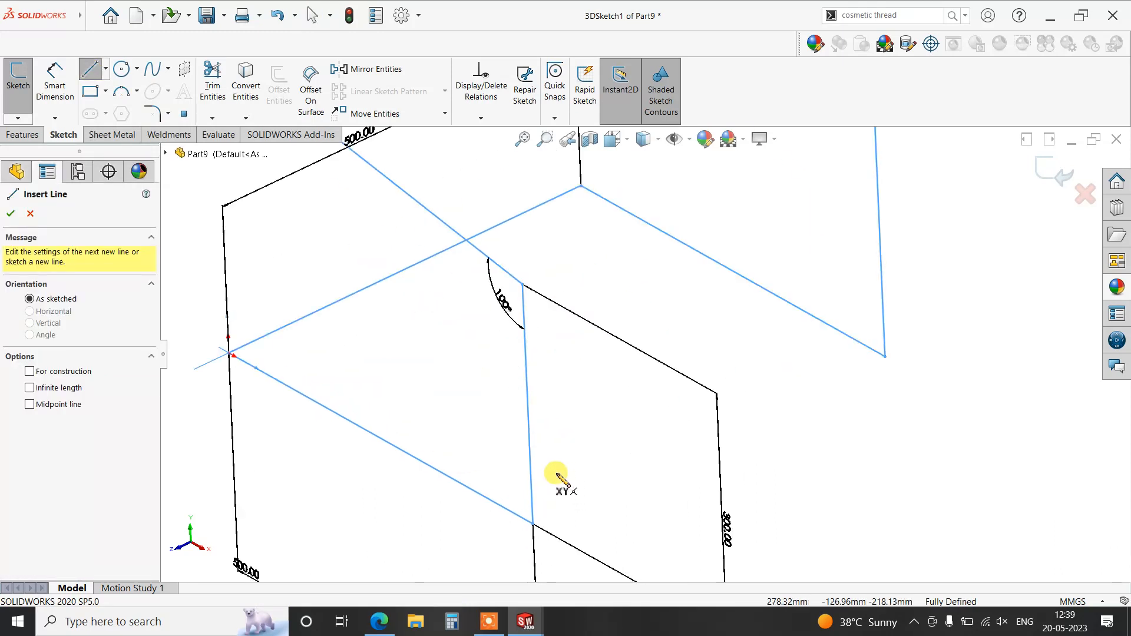
pyautogui.click(527, 403)
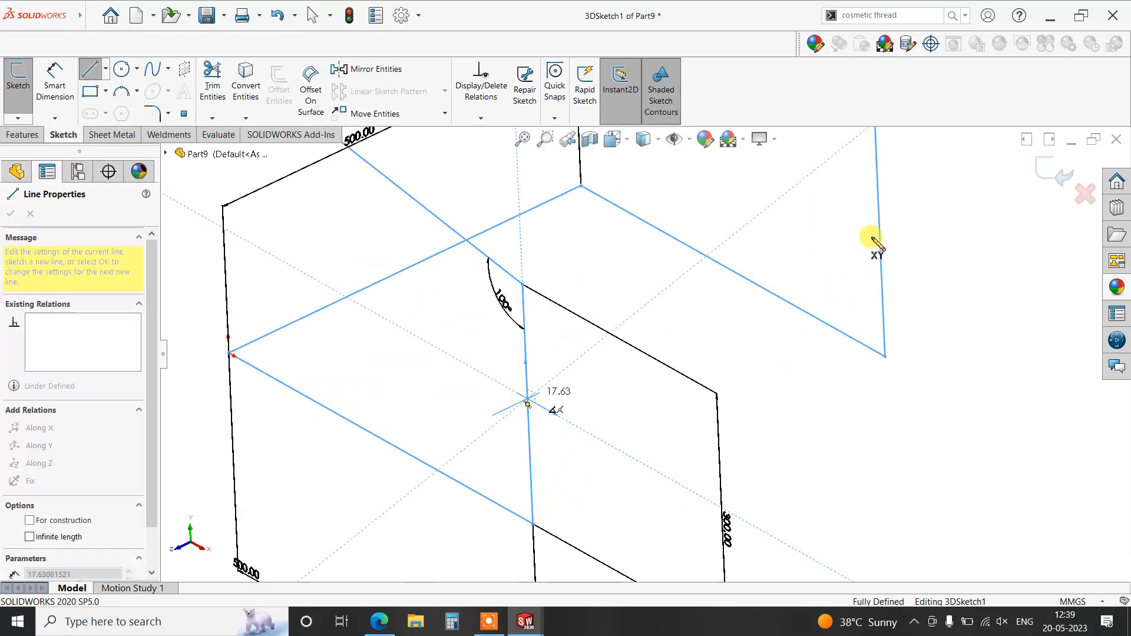
pyautogui.click(879, 220)
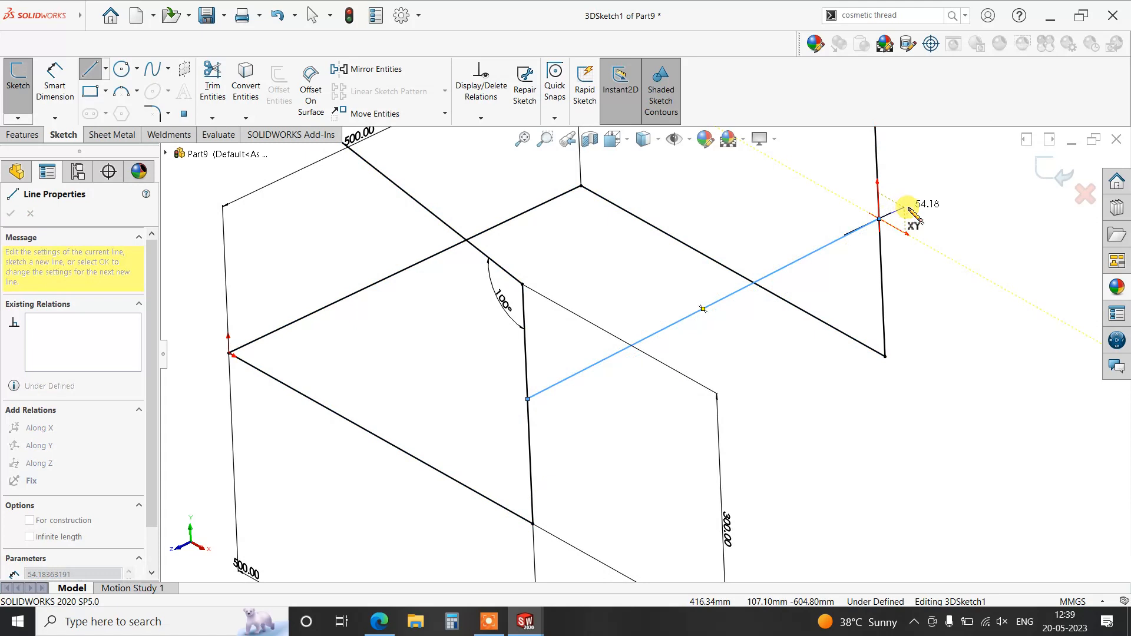
pyautogui.press('Escape')
# Dimension the cross line's front endpoint from the front lower corner and set the distance to 150 mm.
pyautogui.scroll(3, 645, 357)
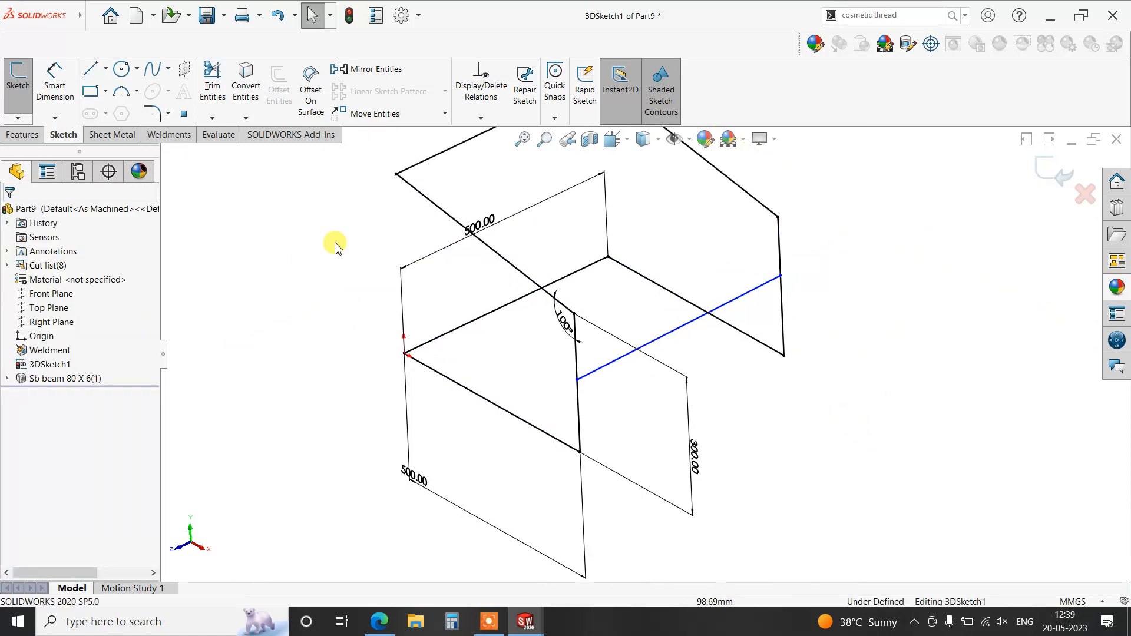
pyautogui.click(55, 77)
pyautogui.click(576, 380)
pyautogui.click(580, 451)
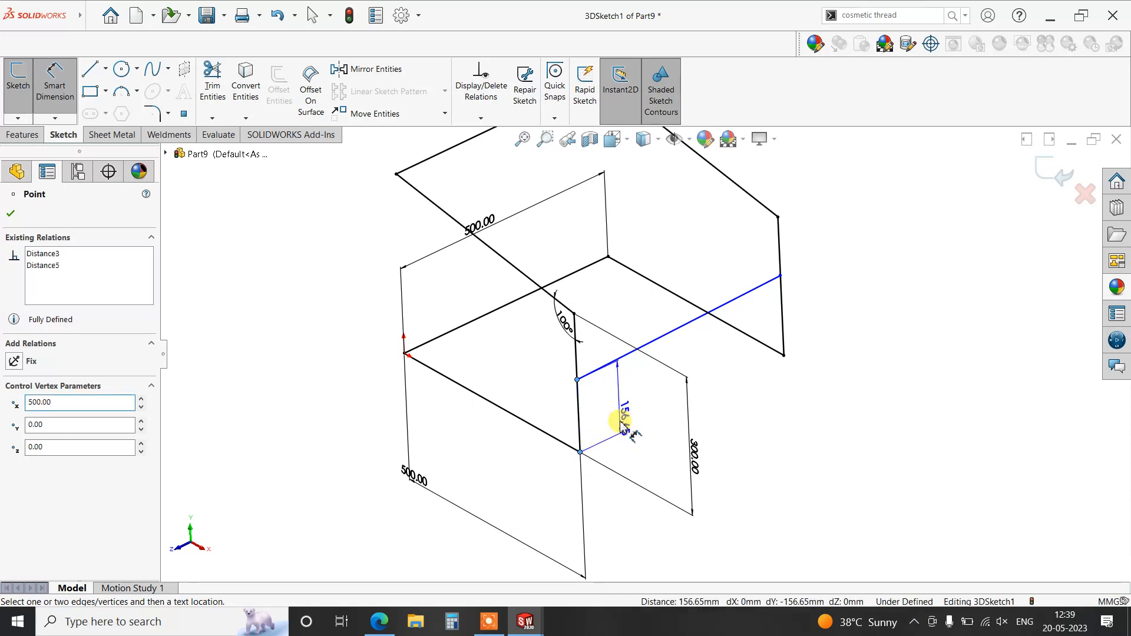
pyautogui.click(618, 424)
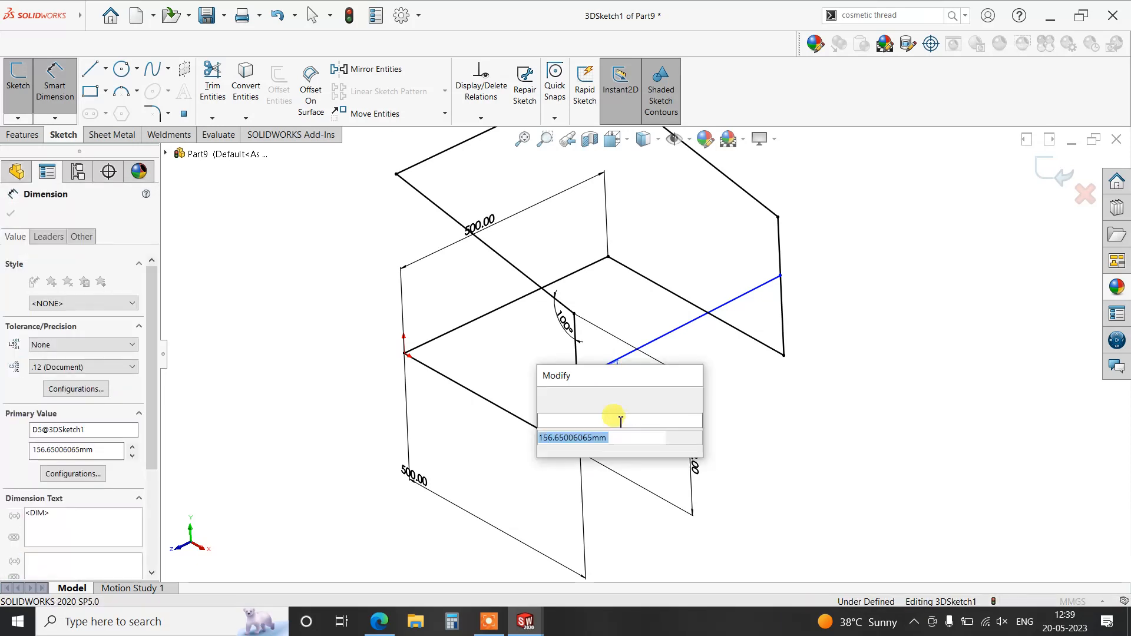
pyautogui.write('150')
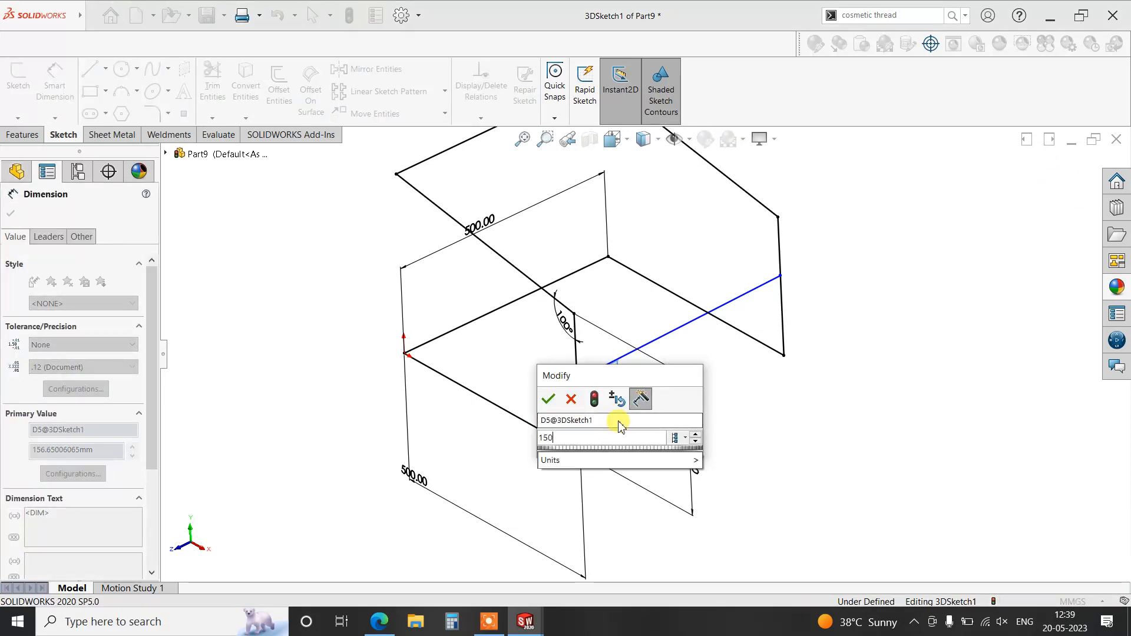
pyautogui.press('Return')
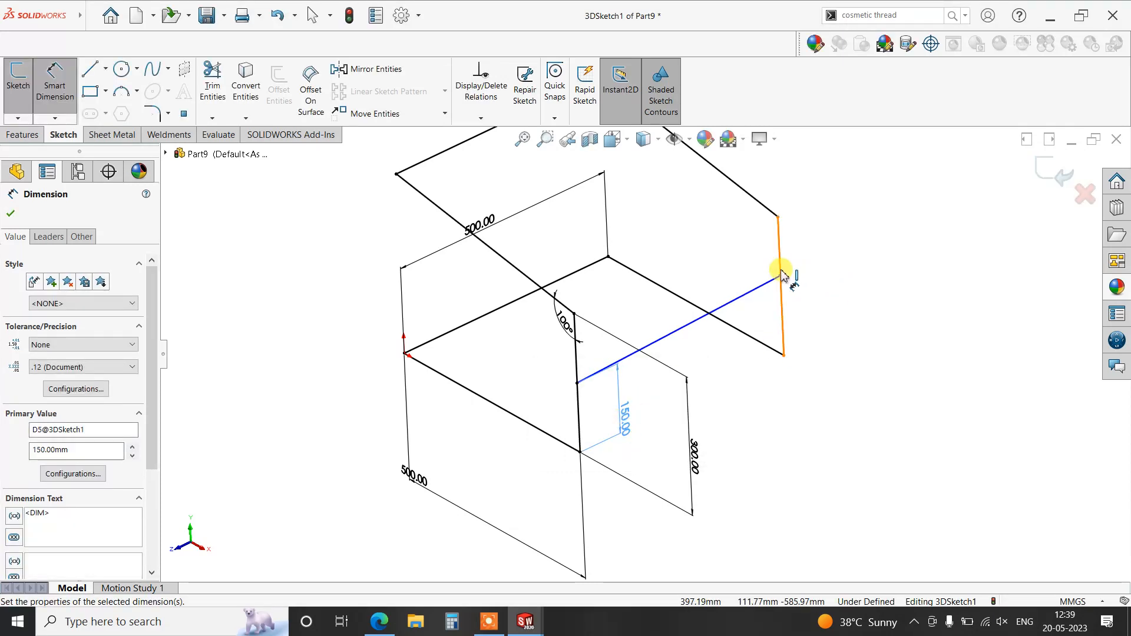
# Dimension the cross line's rear endpoint at 150 mm from the rear lower corner and exit the 3D sketch.
pyautogui.click(788, 357)
pyautogui.click(782, 354)
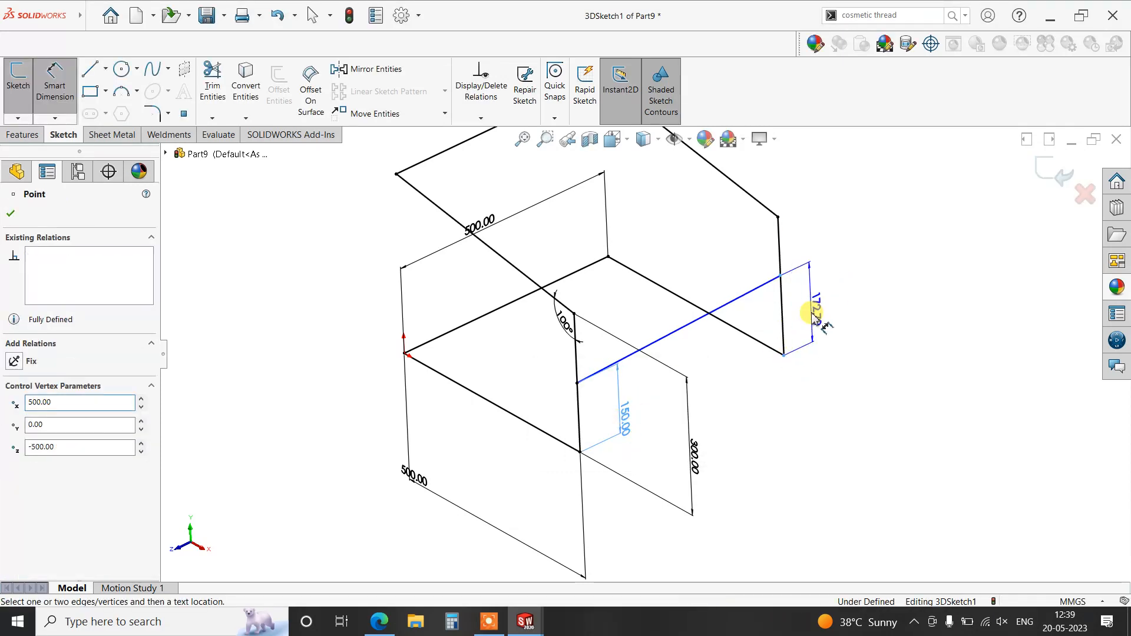
pyautogui.click(812, 313)
pyautogui.doubleClick(812, 314)
pyautogui.write('150')
pyautogui.press('Return')
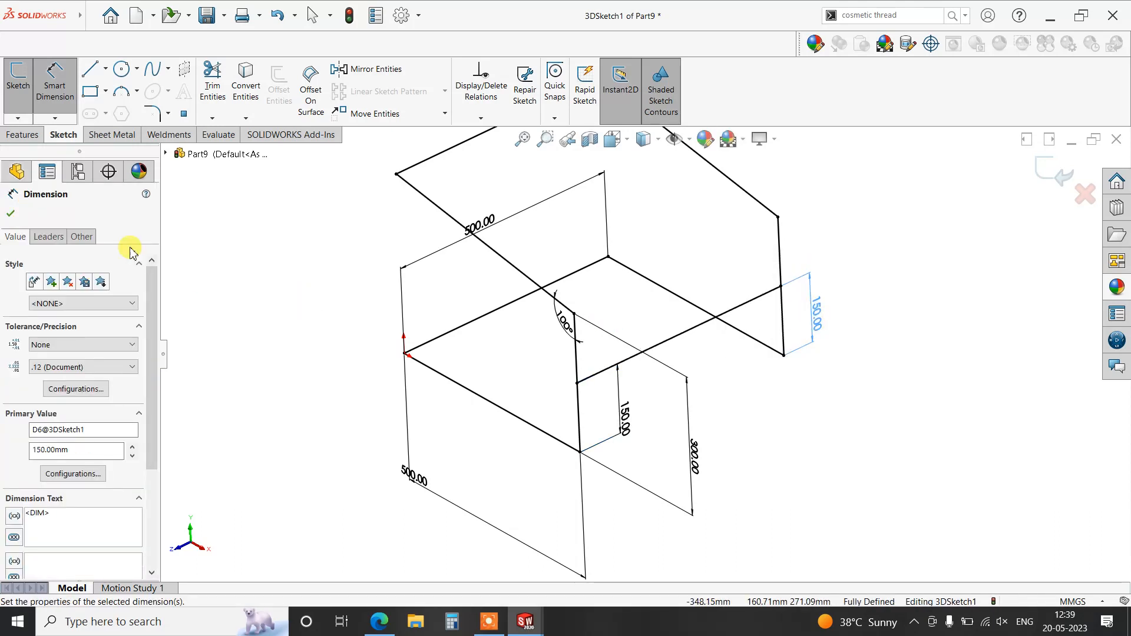
pyautogui.click(12, 214)
pyautogui.press('Escape')
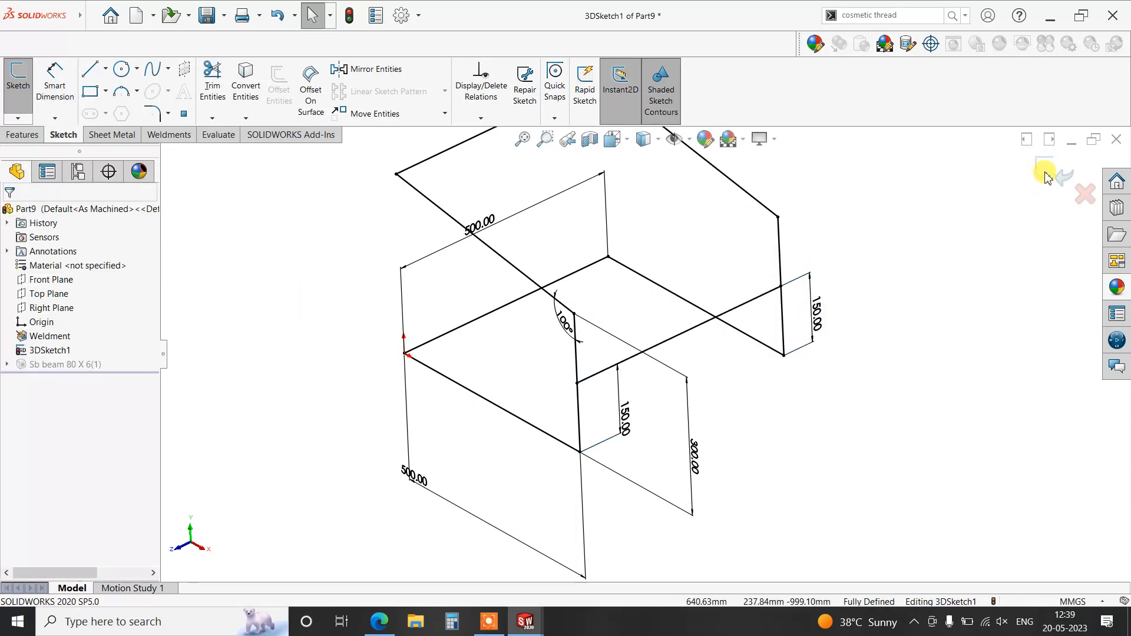
pyautogui.click(1054, 171)
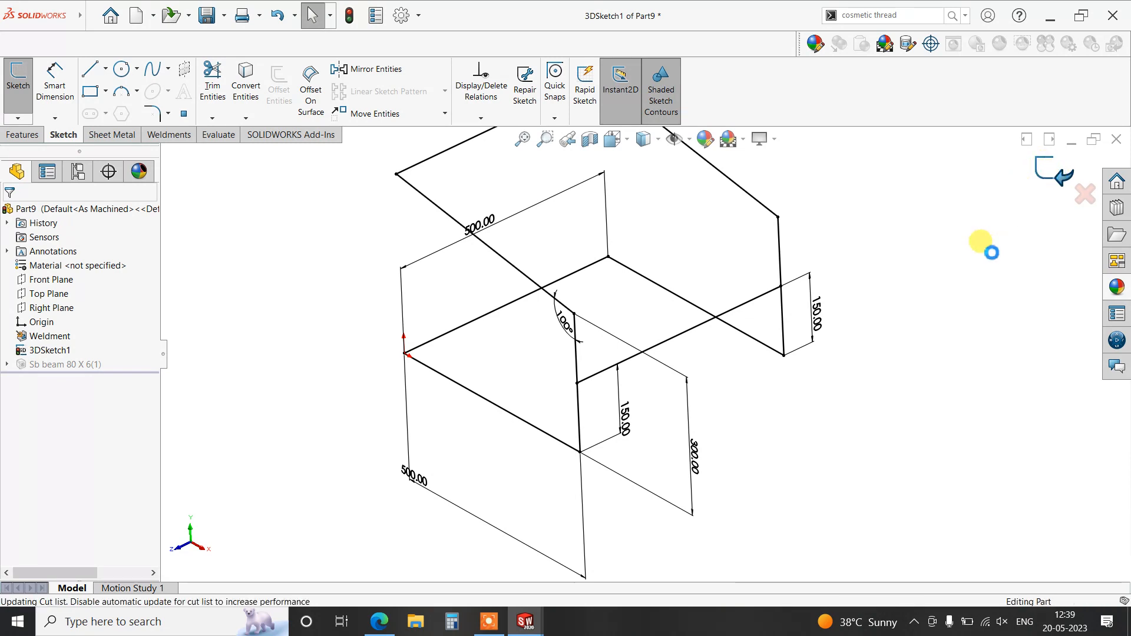
# Create an iso sb beam 80 x 6 structural member along the cross line between the two vertical members.
pyautogui.scroll(-3, 867, 227)
pyautogui.scroll(4, 409, 254)
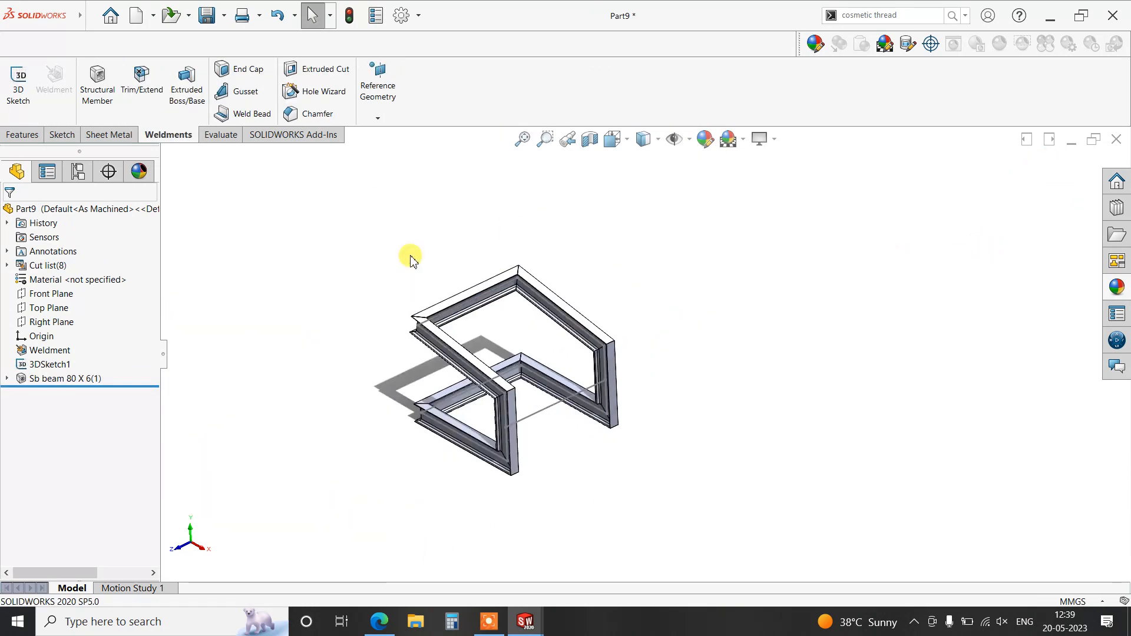
pyautogui.click(95, 100)
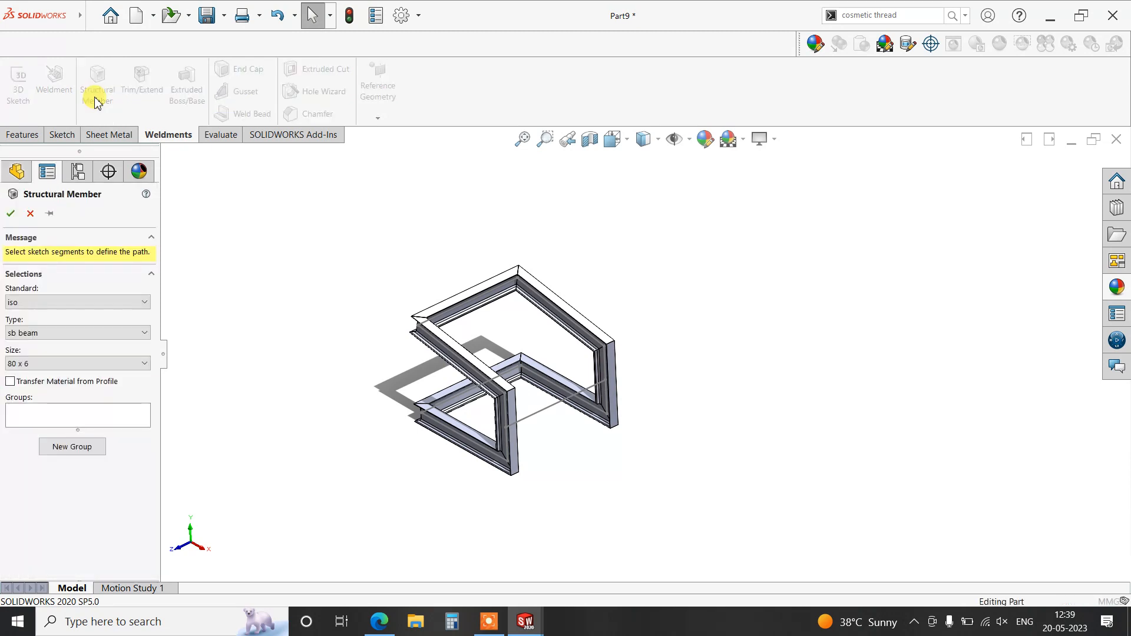
pyautogui.click(73, 417)
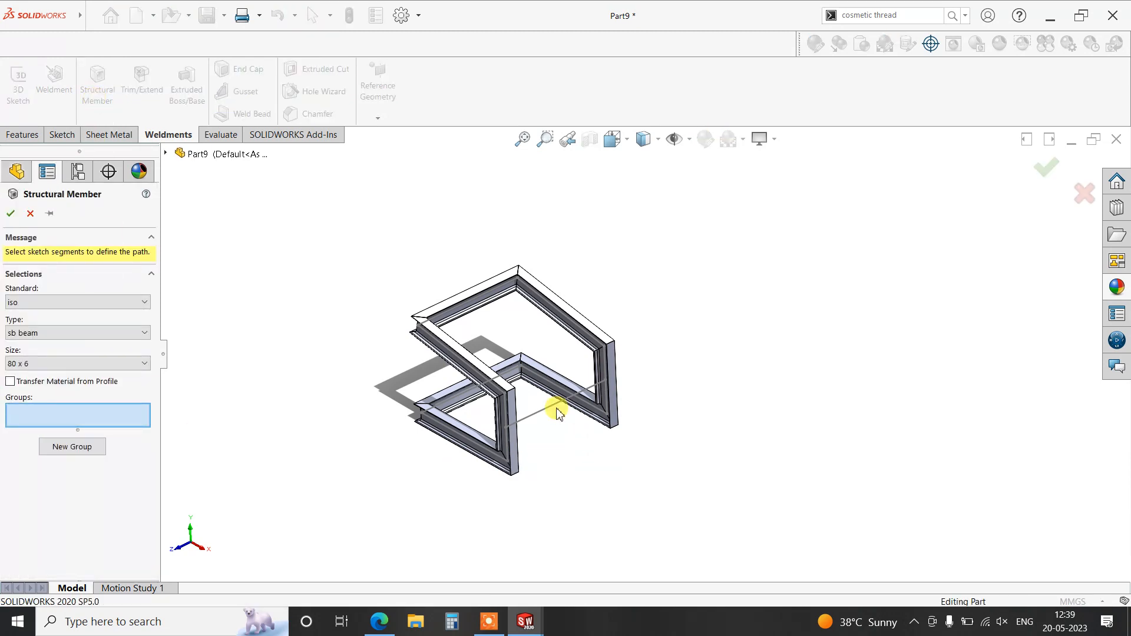
pyautogui.click(431, 457)
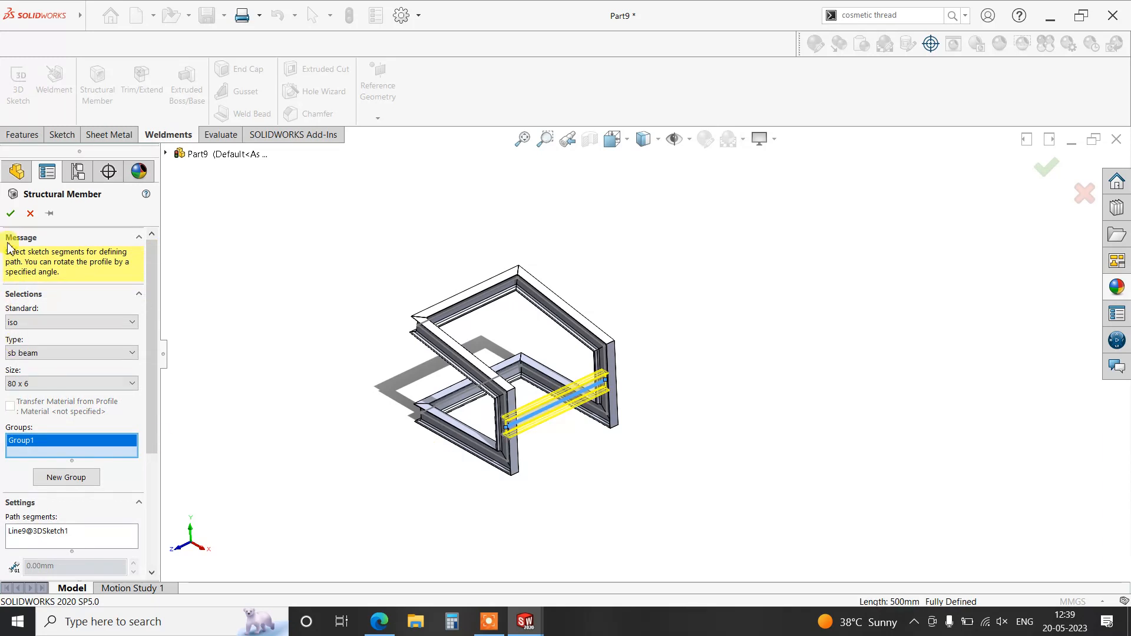
pyautogui.click(10, 214)
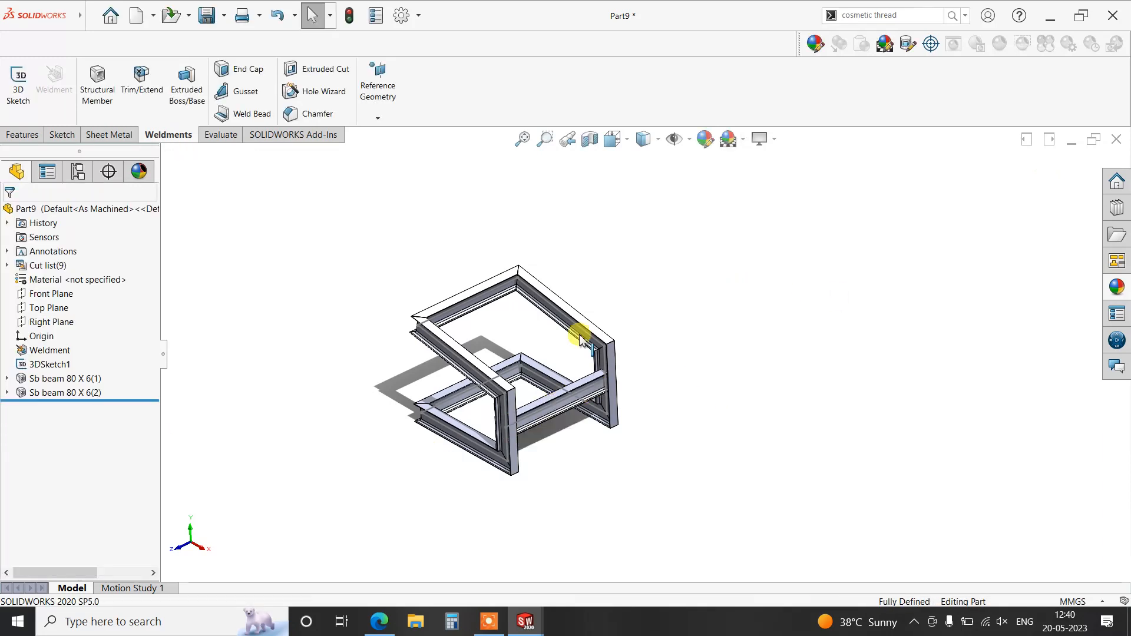
# Hide the frame's 3D sketch.
pyautogui.click(49, 363)
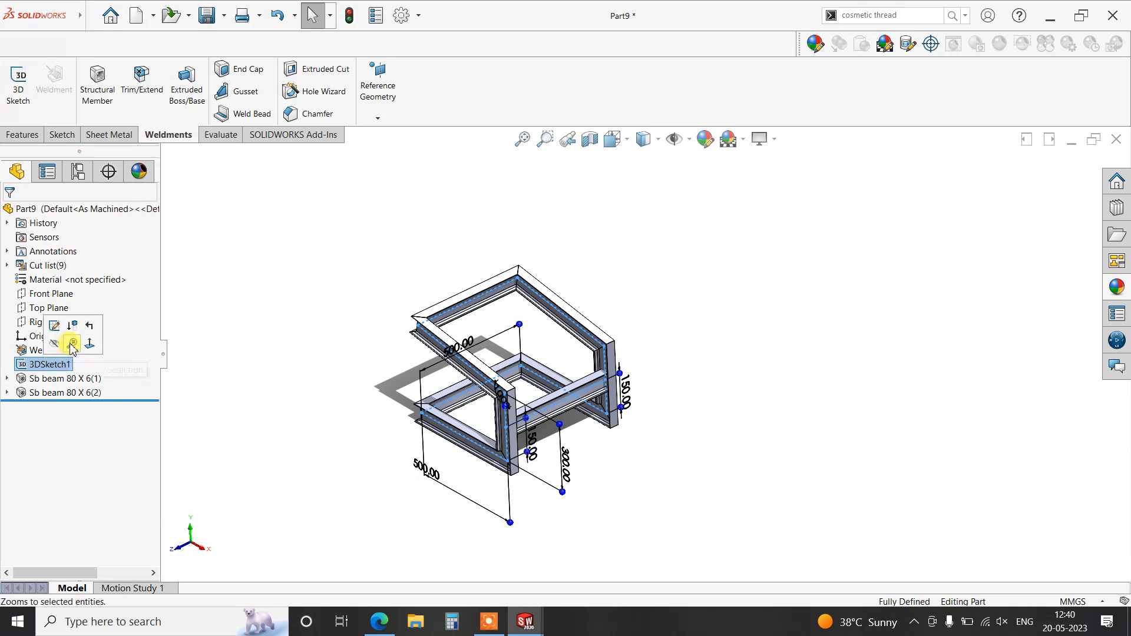
pyautogui.click(58, 345)
pyautogui.moveTo(548, 457); pyautogui.dragTo(575, 360, button='middle')
pyautogui.scroll(-3, 560, 407)
pyautogui.moveTo(550, 429); pyautogui.dragTo(715, 490, button='middle')
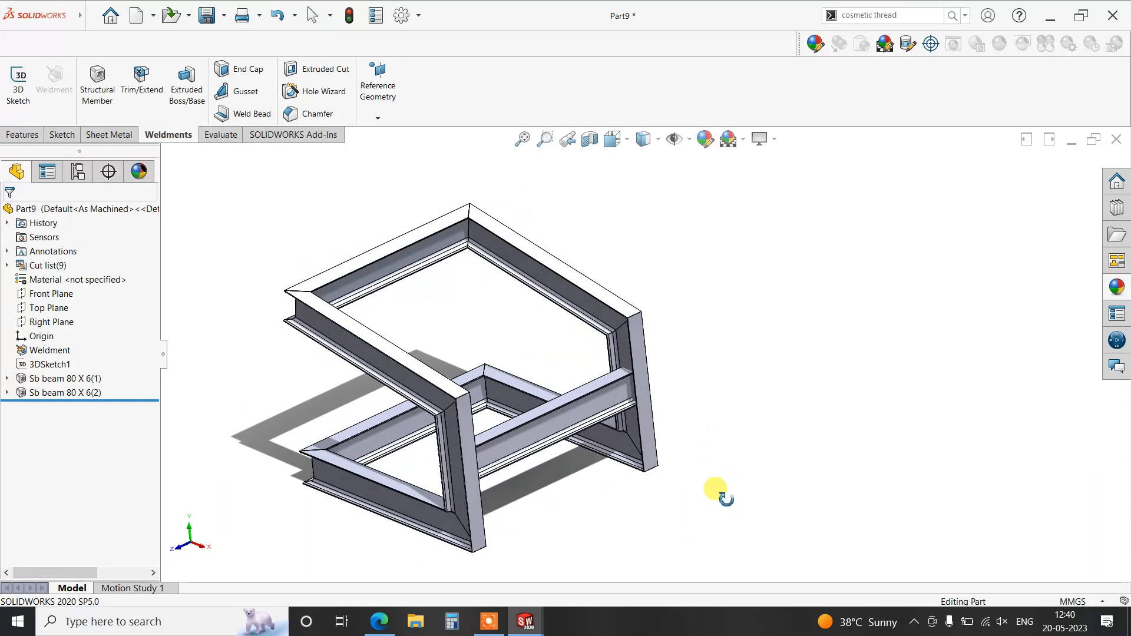
pyautogui.scroll(-2, 530, 491)
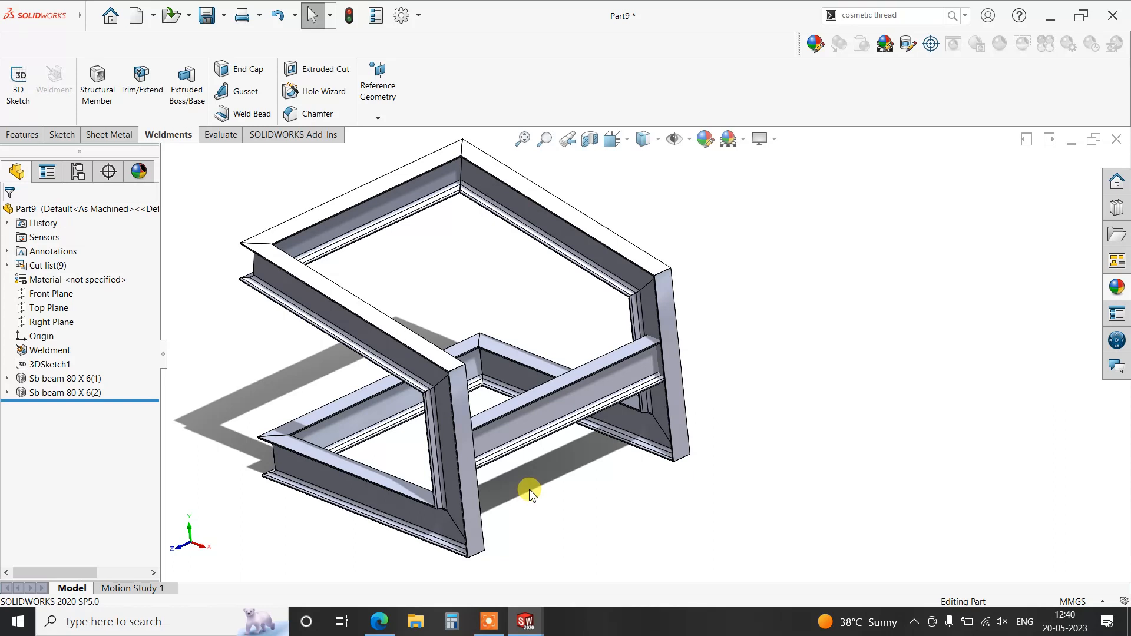
pyautogui.scroll(-1, 553, 449)
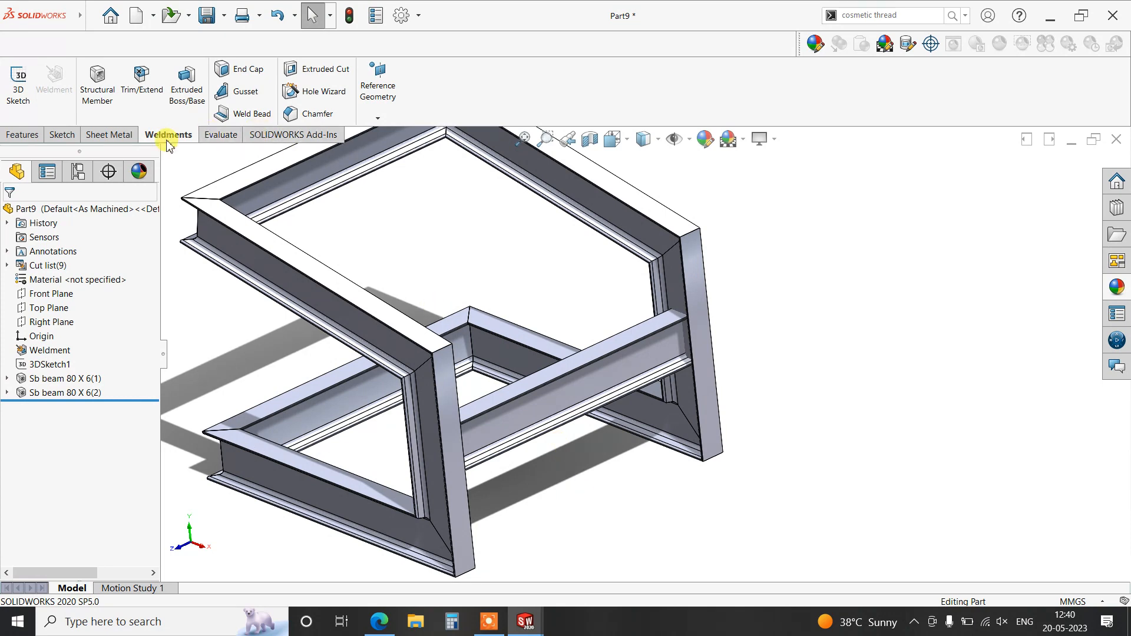
# Measure the distance from the cross beam's upper face to the underside of the front lower beam.
pyautogui.click(219, 134)
pyautogui.click(103, 82)
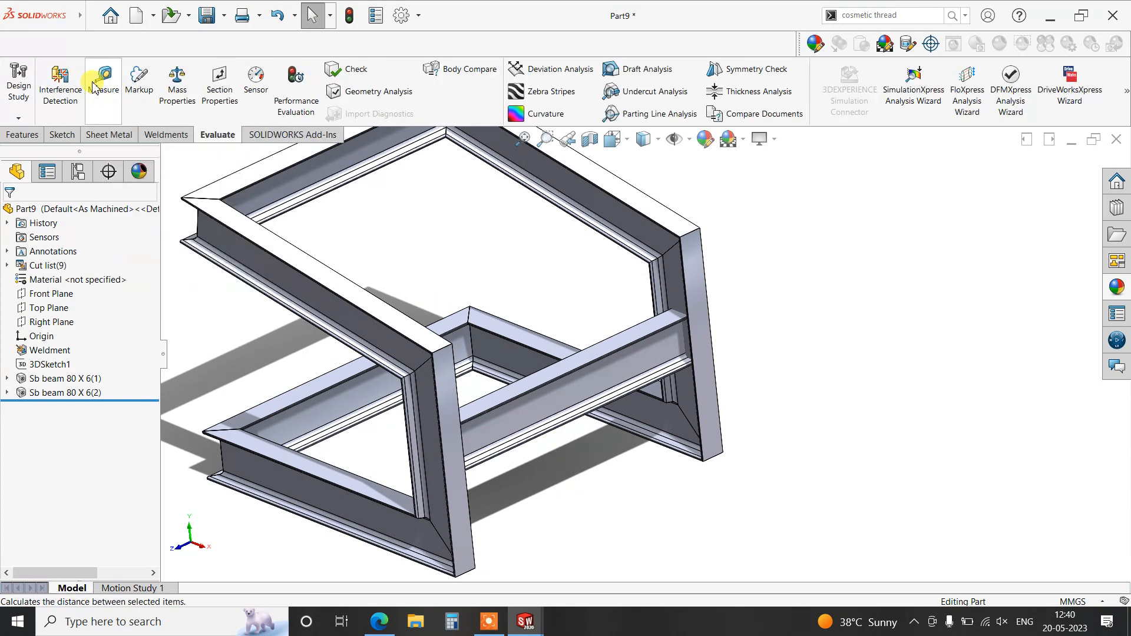
pyautogui.scroll(-2, 554, 437)
pyautogui.click(412, 372)
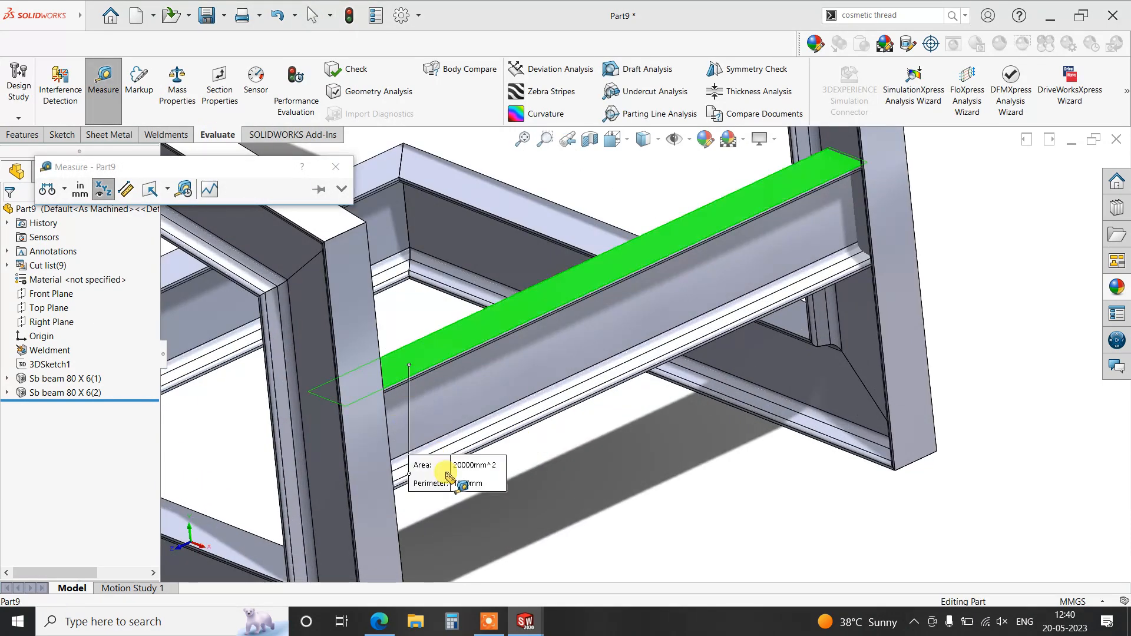
pyautogui.scroll(2, 448, 471)
pyautogui.scroll(-5, 471, 477)
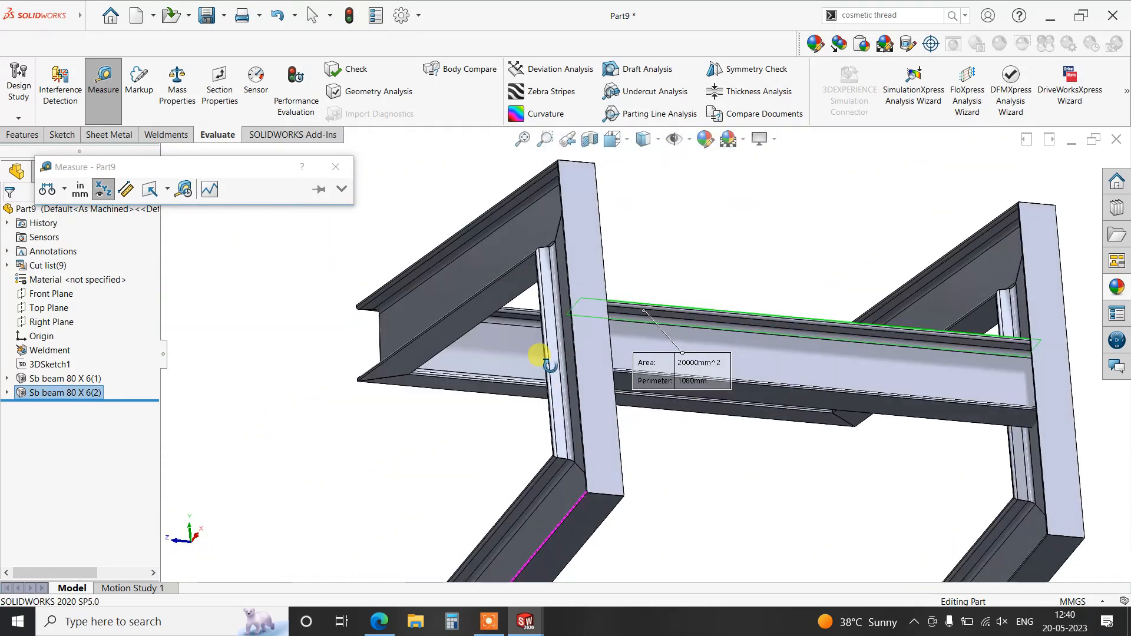
pyautogui.click(587, 522)
pyautogui.moveTo(662, 518); pyautogui.dragTo(579, 526, button='middle')
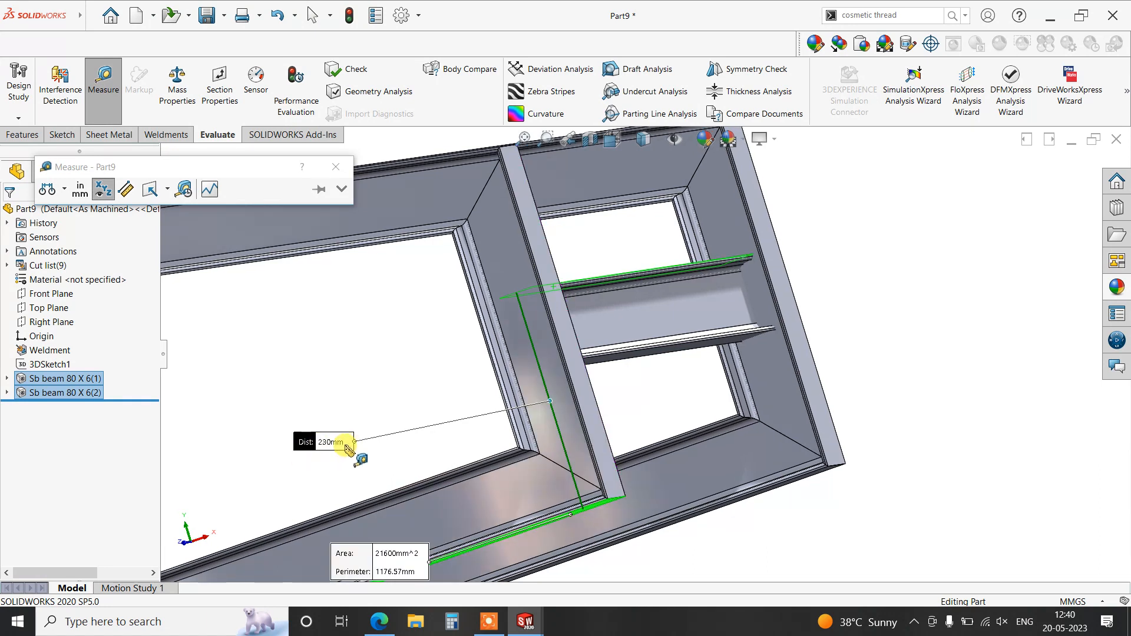
pyautogui.scroll(4, 489, 430)
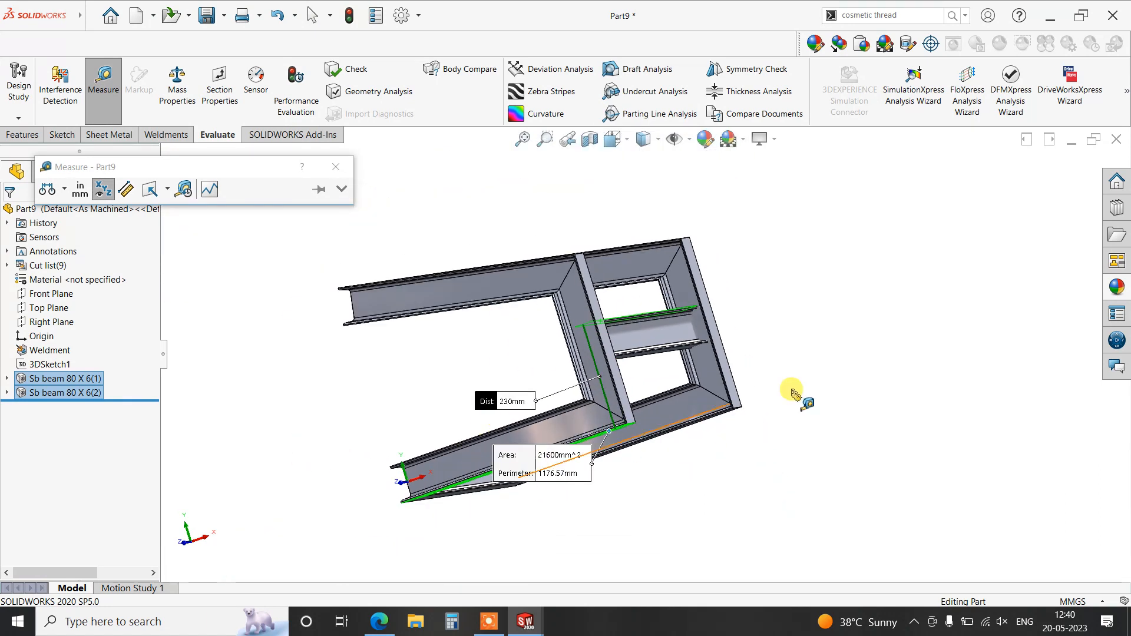
pyautogui.click(331, 169)
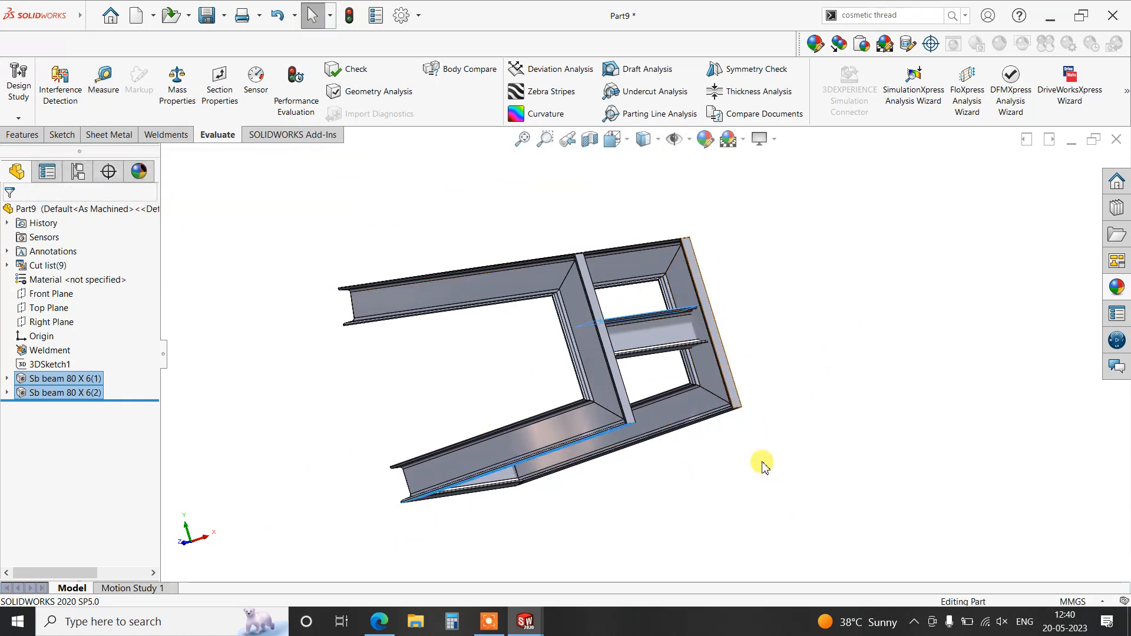
# Return the model to the isometric view and clear the face selection.
pyautogui.press('space')
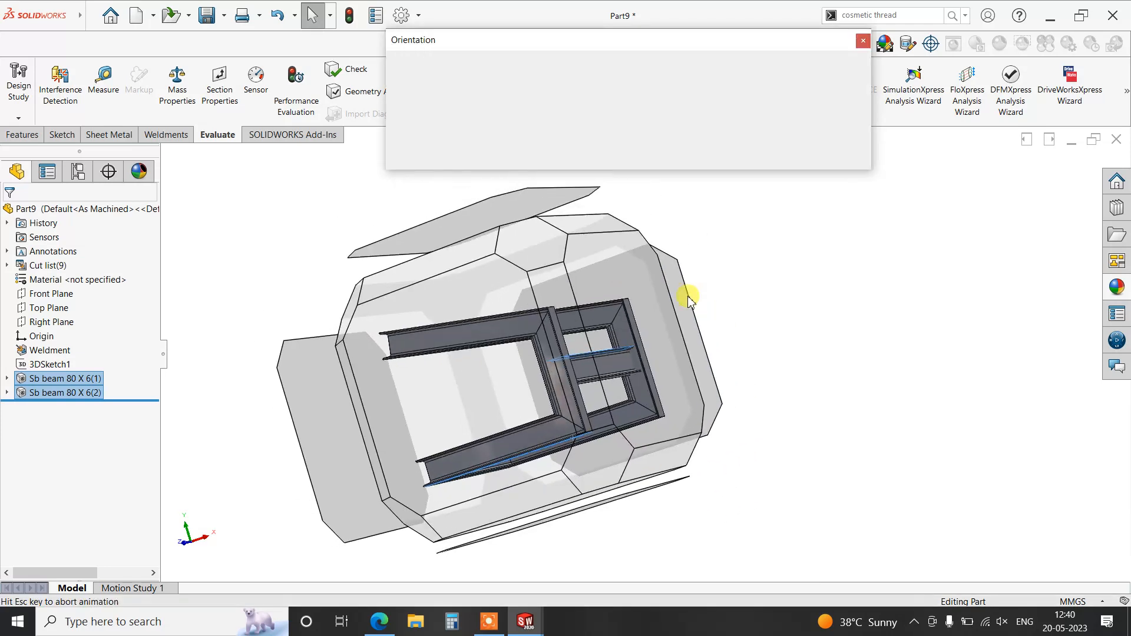
pyautogui.click(510, 311)
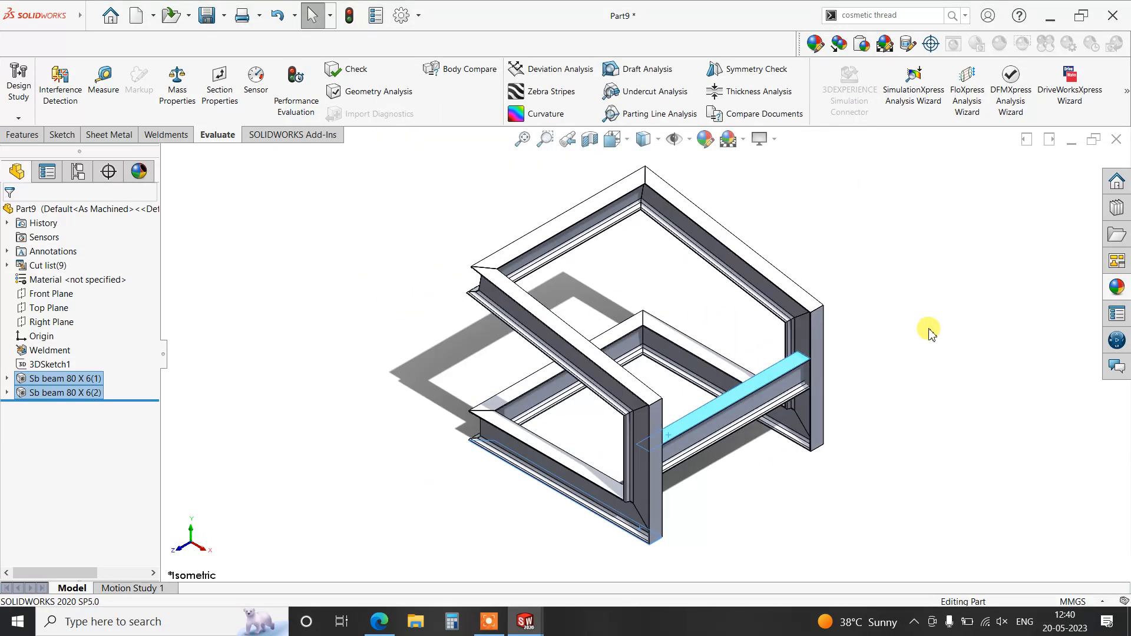
pyautogui.click(928, 329)
pyautogui.scroll(-1, 928, 329)
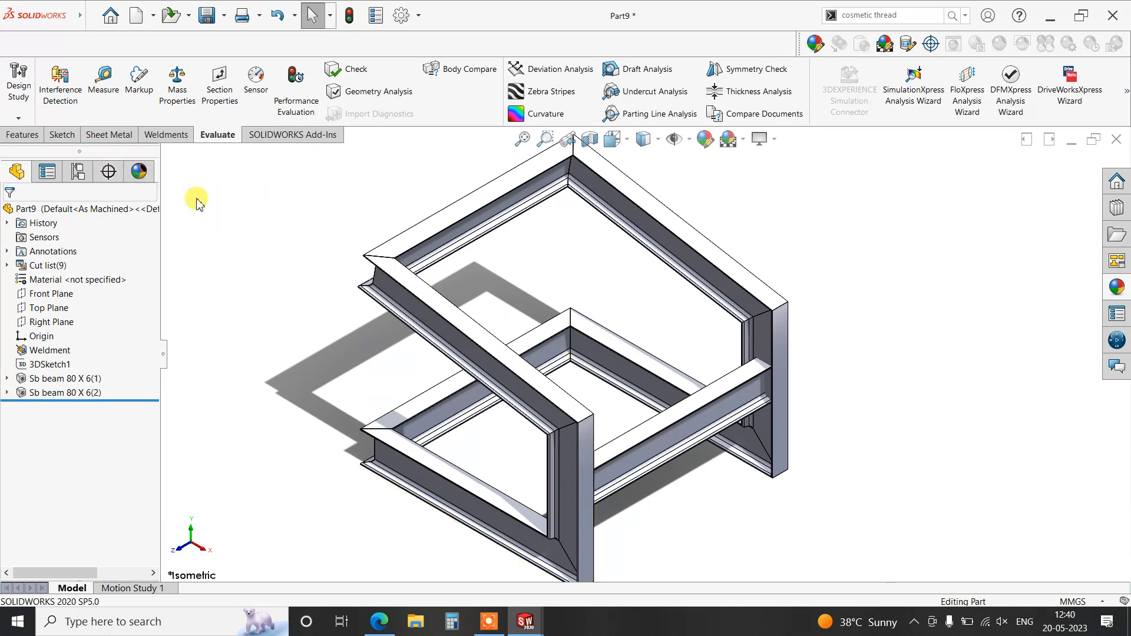
# Start a reference plane using the narrow outer edge face of the front upper beam's inner flange as first reference.
pyautogui.click(22, 134)
pyautogui.click(569, 114)
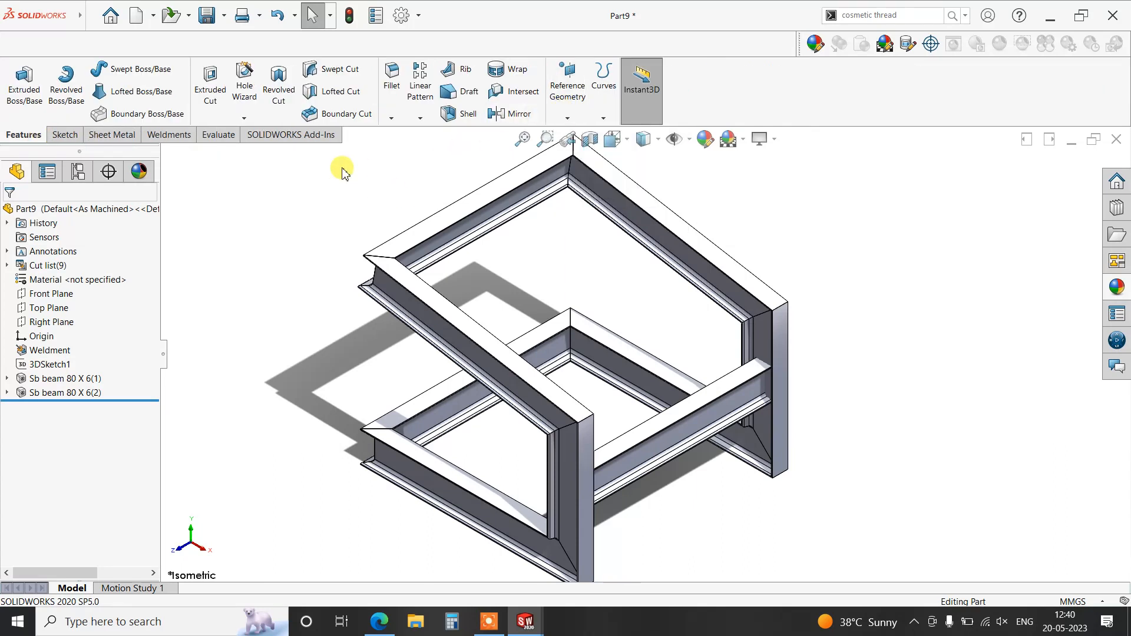
pyautogui.click(565, 101)
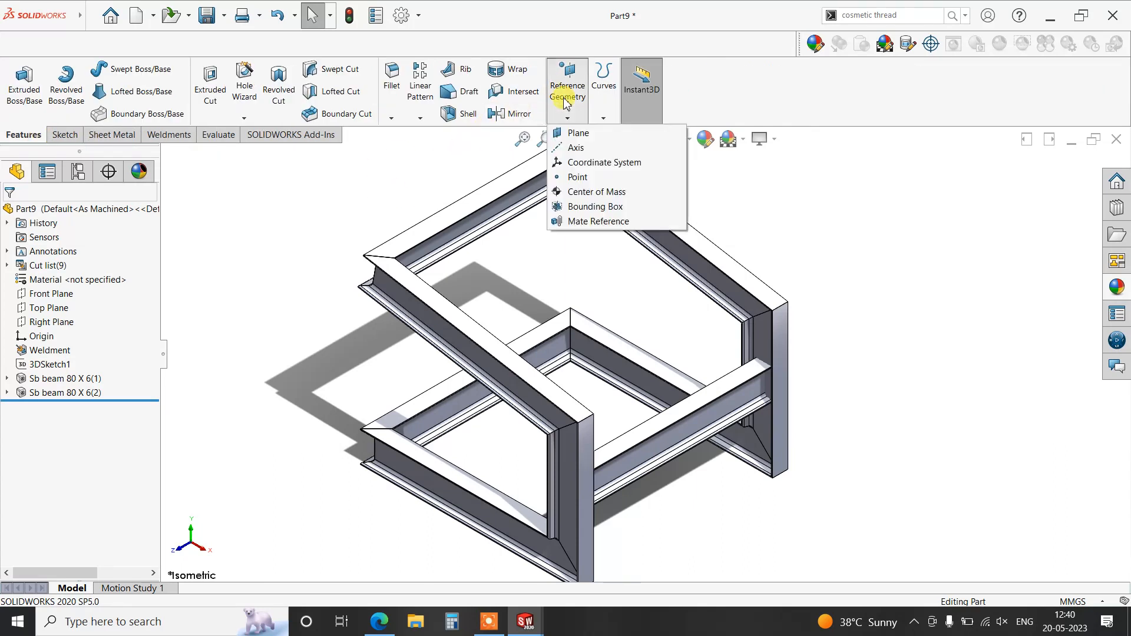
pyautogui.click(568, 133)
pyautogui.scroll(-6, 575, 318)
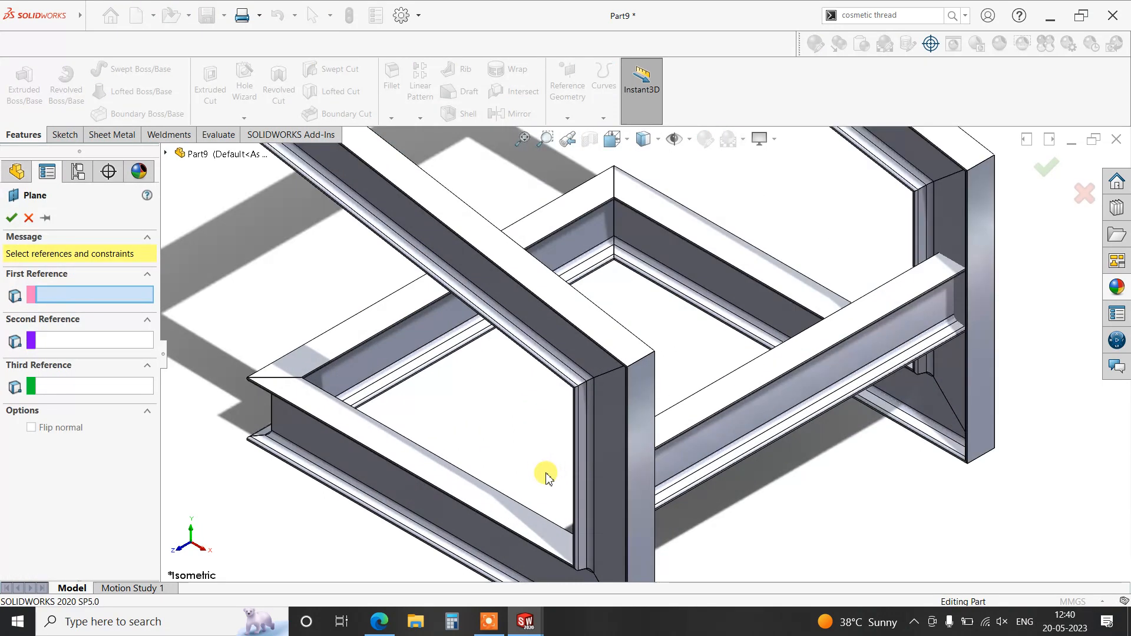
pyautogui.scroll(-4, 655, 301)
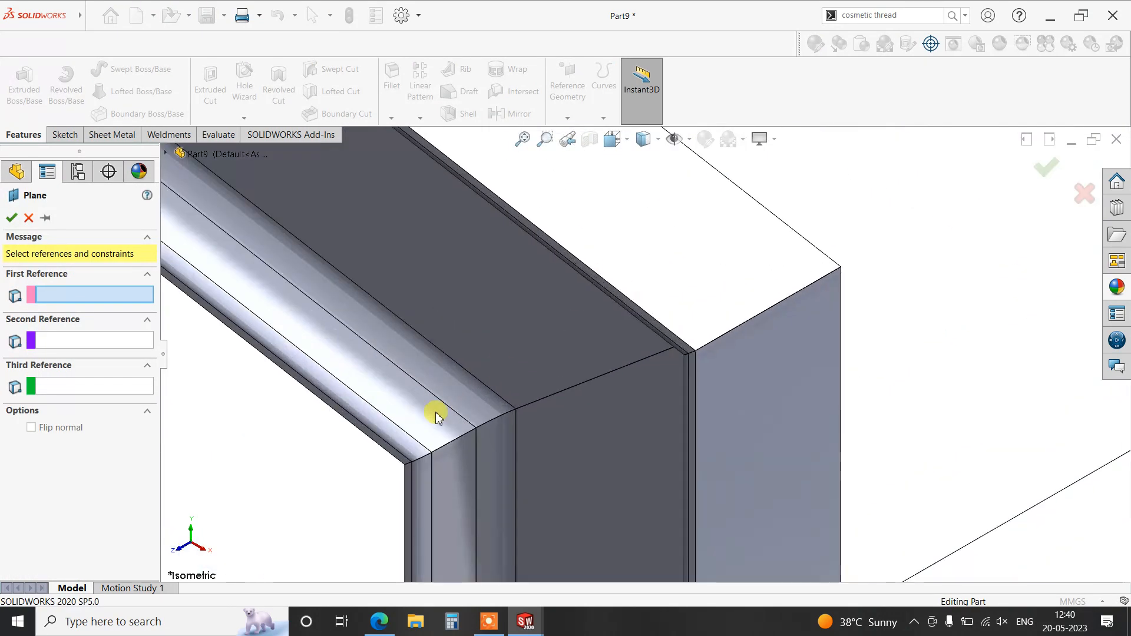
pyautogui.click(392, 454)
pyautogui.scroll(8, 820, 316)
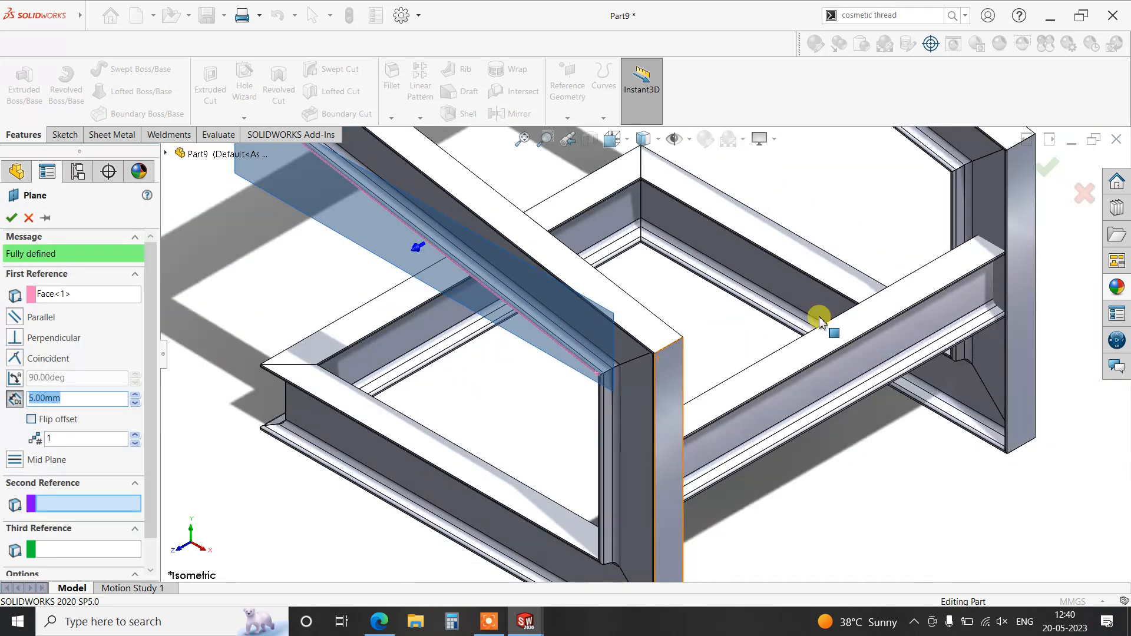
# Try the flat inner flange face of the rear upper beam as the plane's second reference and remove it.
pyautogui.scroll(3, 811, 303)
pyautogui.moveTo(875, 296); pyautogui.dragTo(748, 371, button='middle')
pyautogui.scroll(-8, 658, 318)
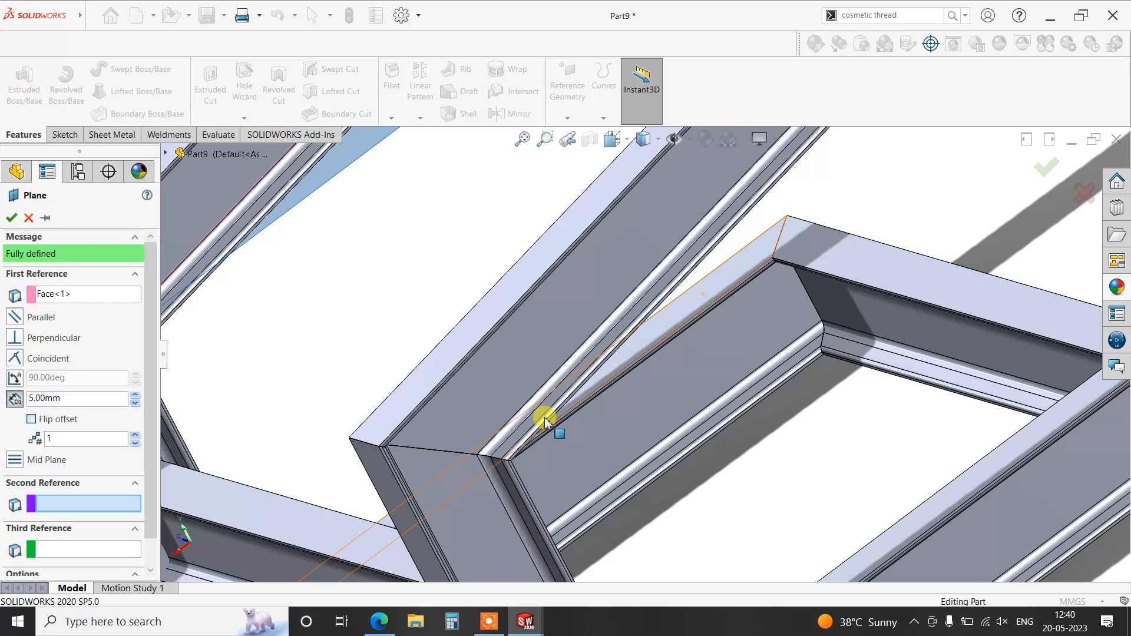
pyautogui.scroll(6, 576, 442)
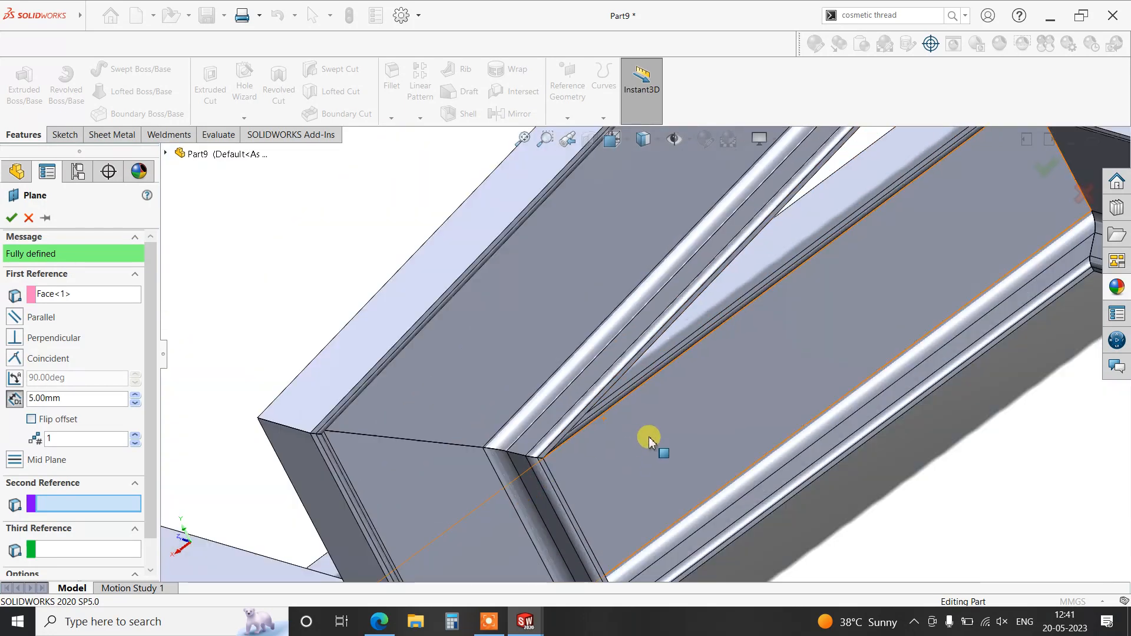
pyautogui.moveTo(656, 449); pyautogui.dragTo(671, 408, button='middle')
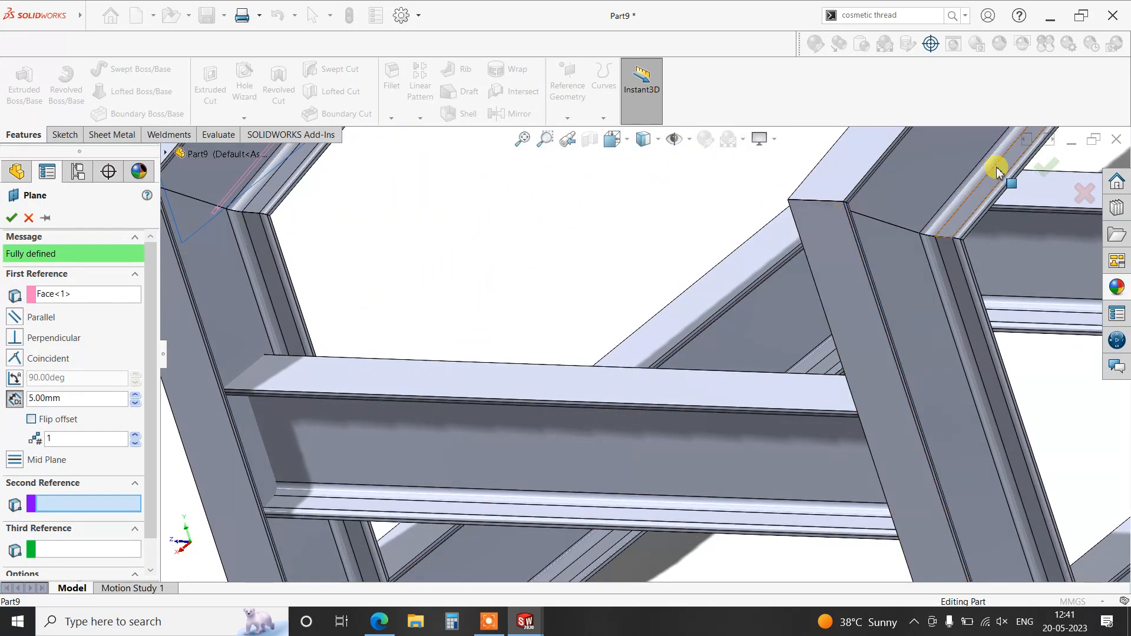
pyautogui.scroll(-5, 977, 222)
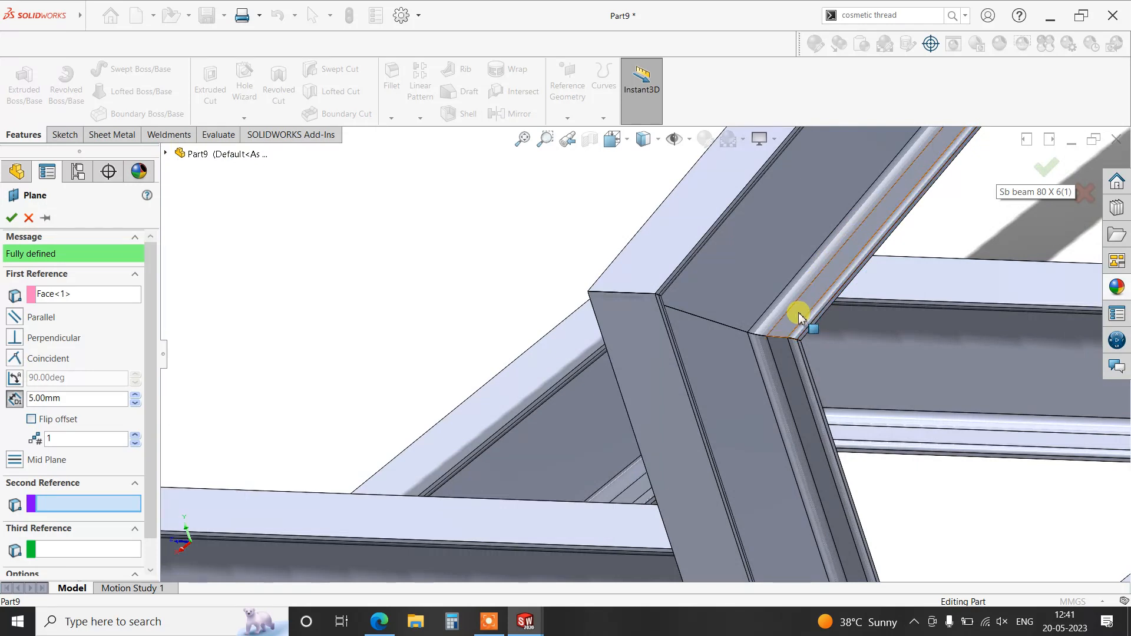
pyautogui.click(798, 318)
pyautogui.scroll(6, 631, 316)
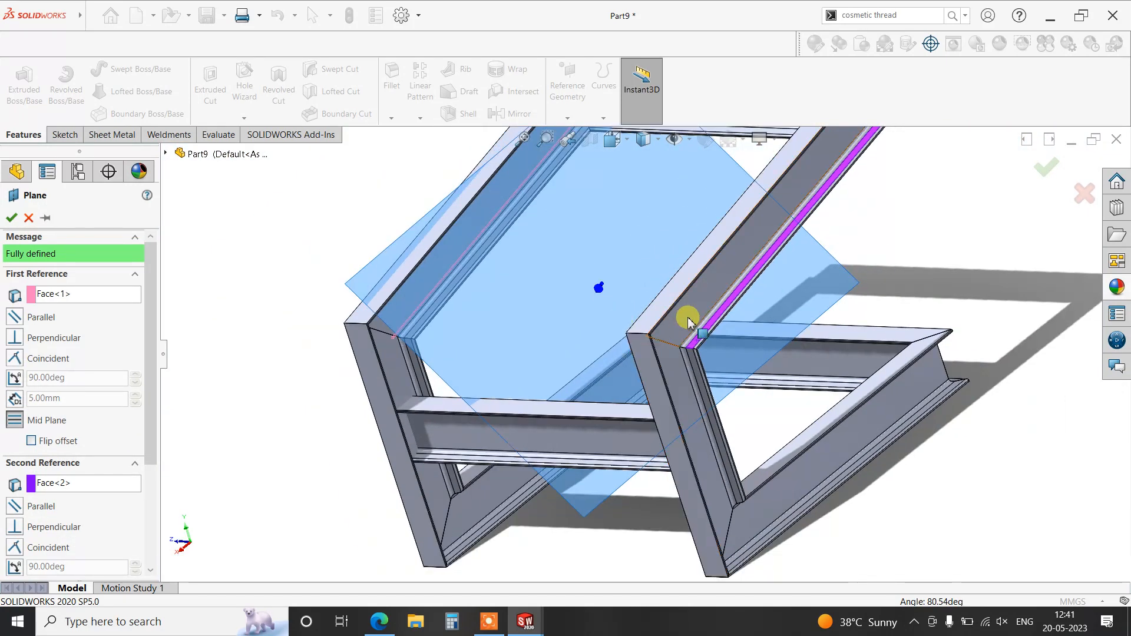
pyautogui.click(76, 488)
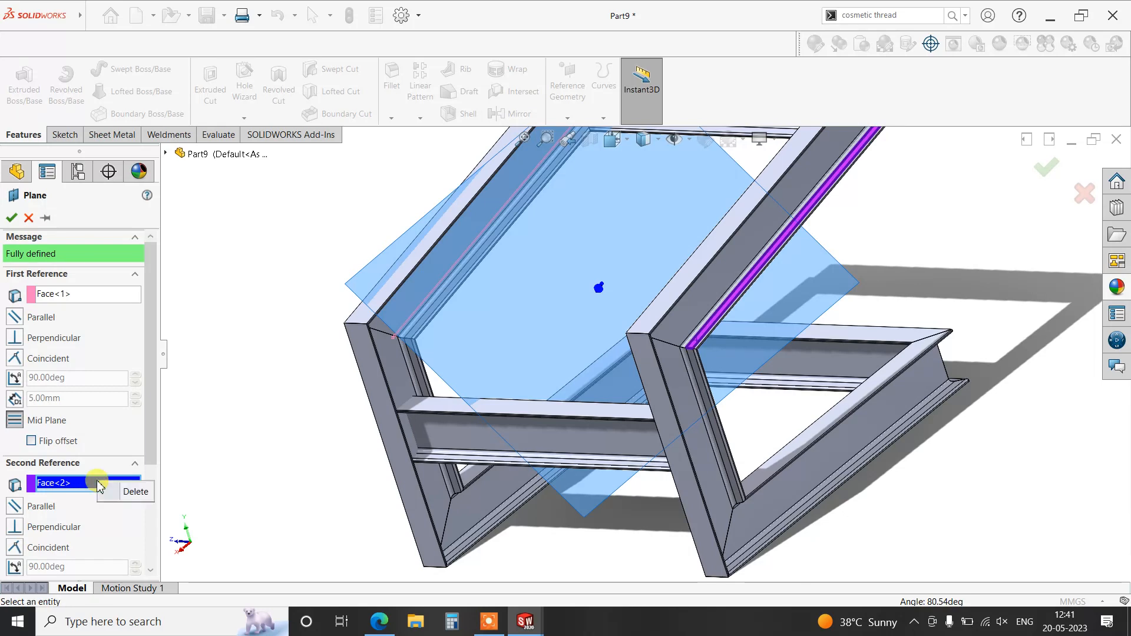
pyautogui.click(135, 491)
# Use the narrow outer edge face of the rear upper beam's inner flange as second reference and create the mid plane.
pyautogui.scroll(-5, 624, 330)
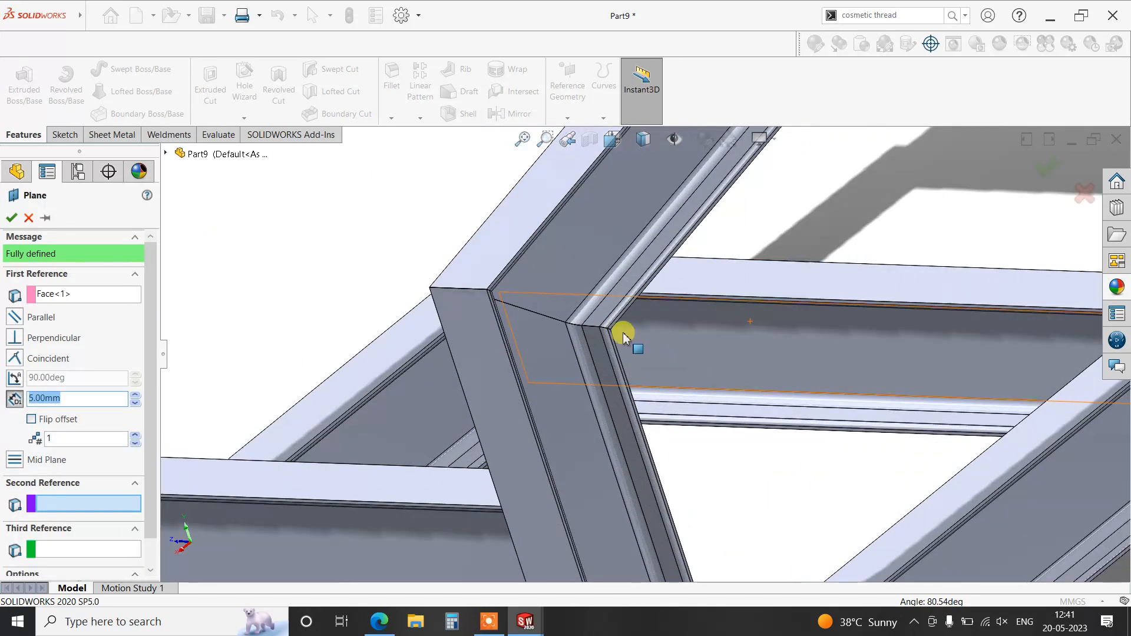
pyautogui.click(627, 329)
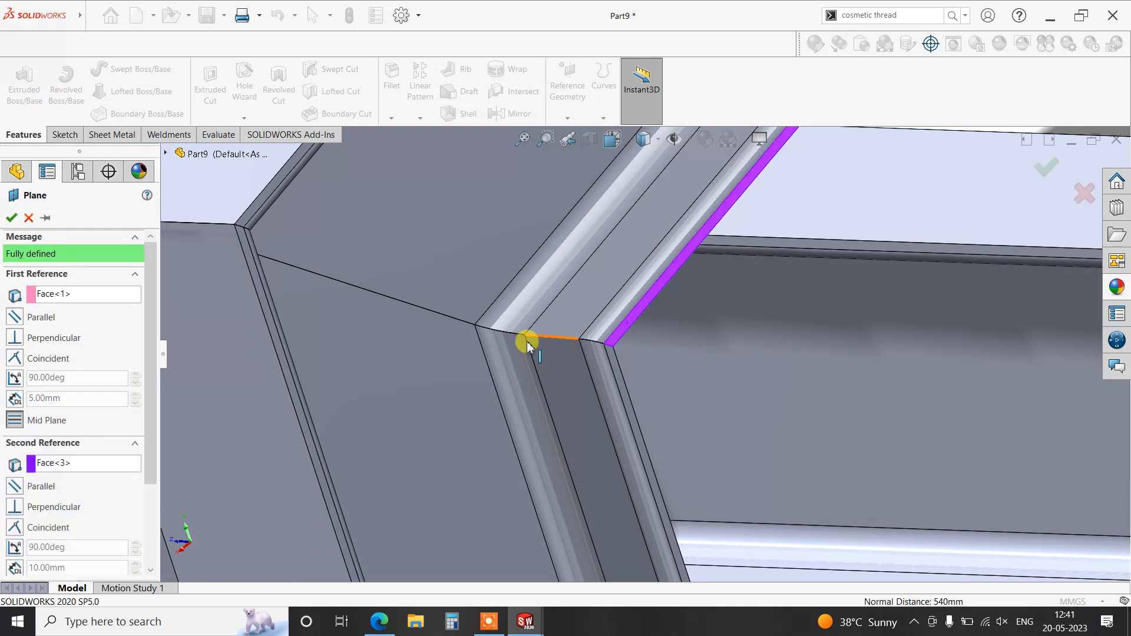
pyautogui.scroll(8, 518, 338)
pyautogui.moveTo(505, 330); pyautogui.dragTo(216, 255, button='middle')
pyautogui.click(12, 217)
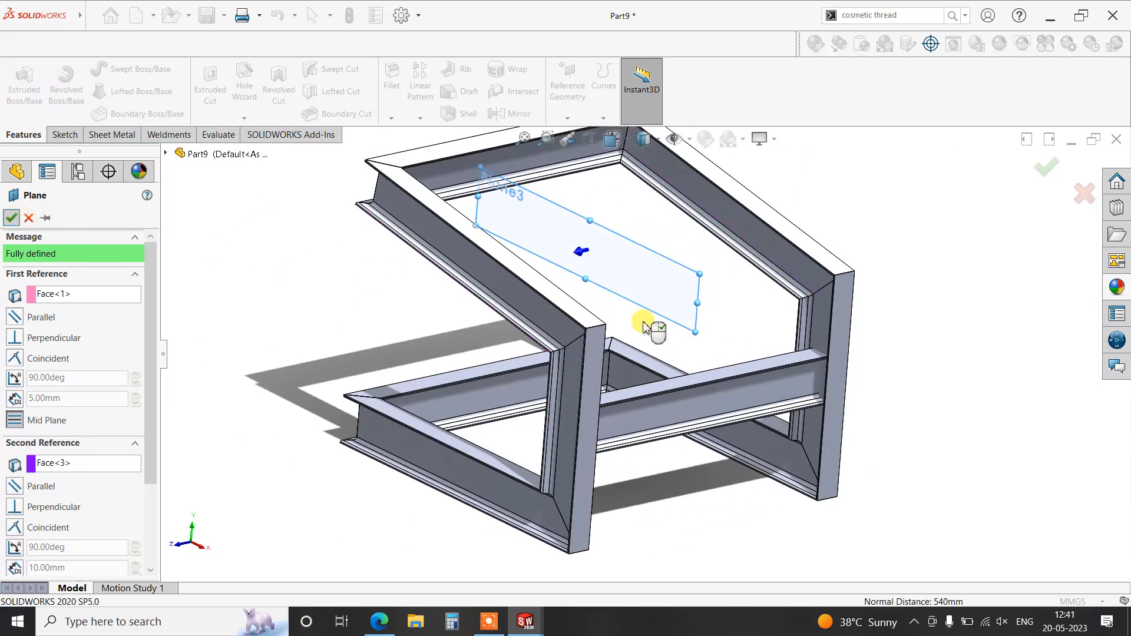
# Enlarge the mid plane's displayed boundary at two opposite corners so that it surrounds the whole frame.
pyautogui.hotkey('ctrl', '8')
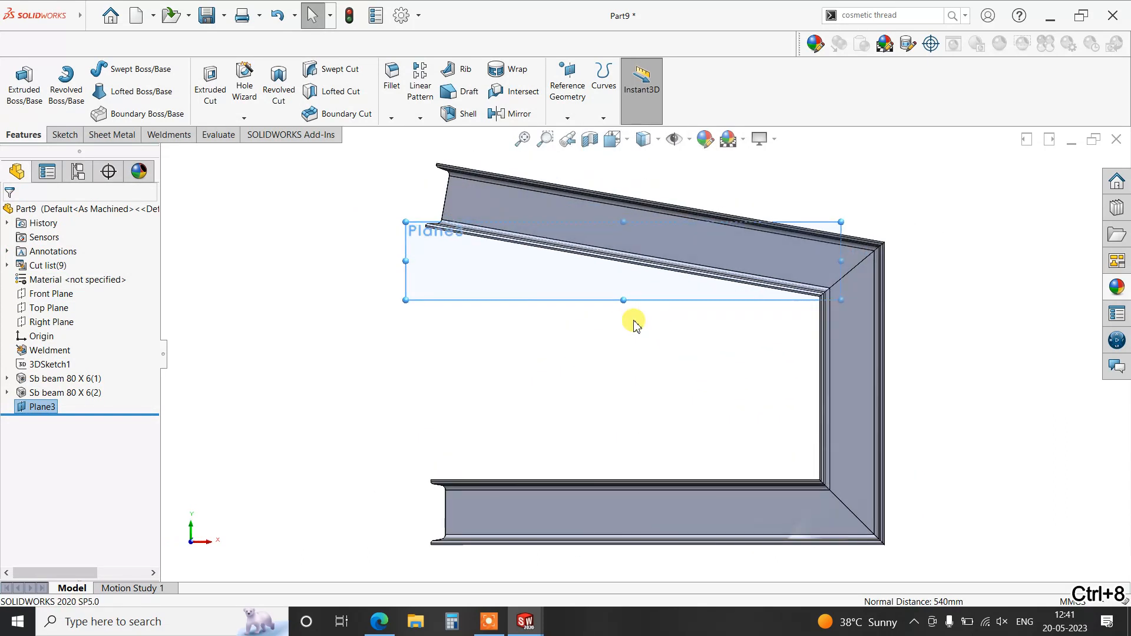
pyautogui.moveTo(531, 328); pyautogui.dragTo(451, 504)
pyautogui.moveTo(740, 290); pyautogui.dragTo(820, 247)
pyautogui.scroll(1, 868, 374)
pyautogui.moveTo(868, 373); pyautogui.dragTo(827, 412, button='middle')
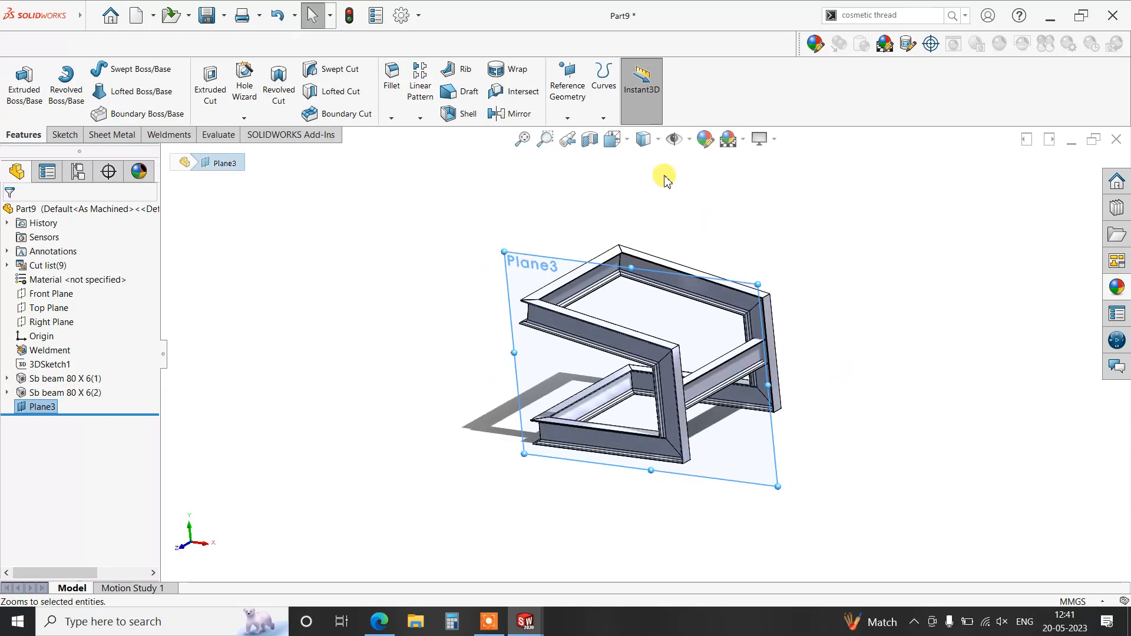
# Apply a section view that cuts the frame along the mid plane.
pyautogui.click(589, 140)
pyautogui.click(8, 214)
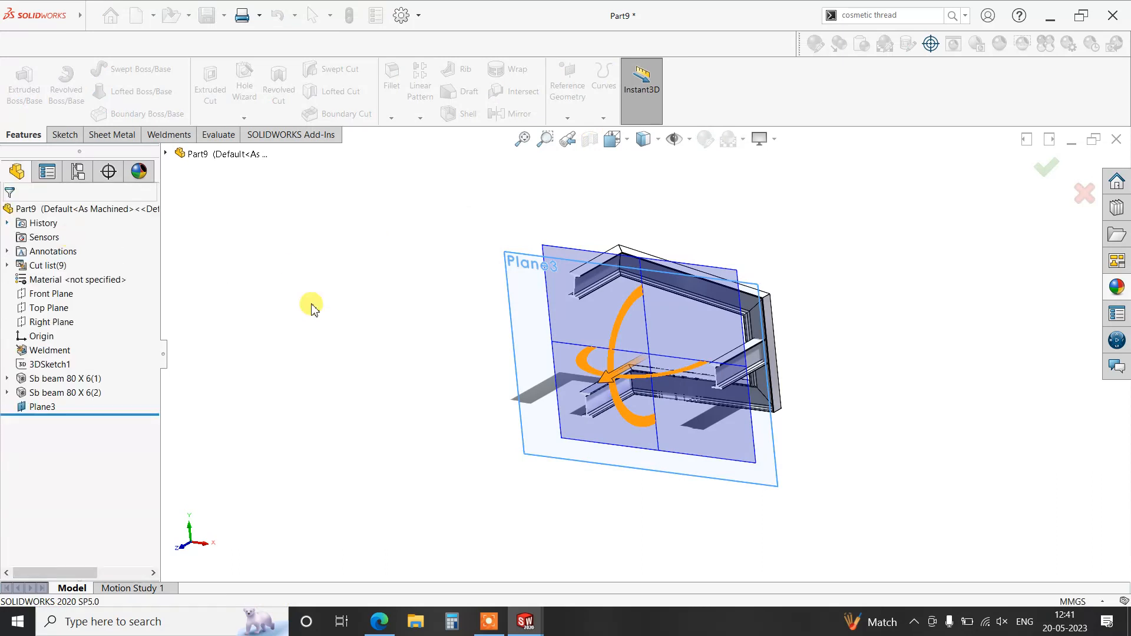
pyautogui.scroll(-2, 936, 376)
pyautogui.scroll(-2, 807, 401)
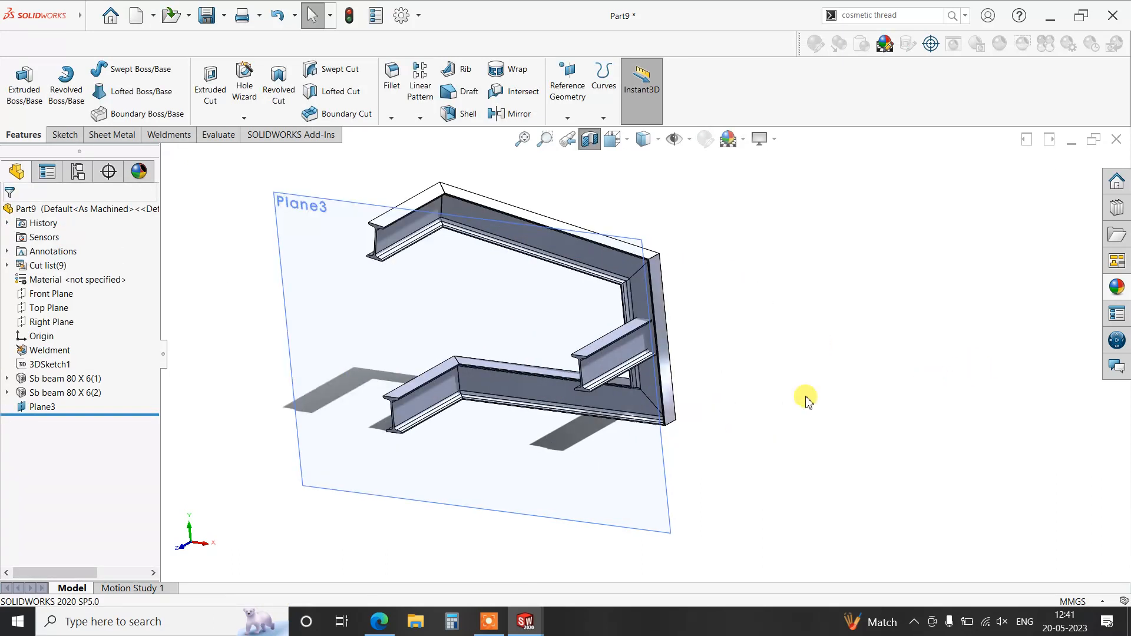
# Open a new sketch on the mid plane and view it face-on.
pyautogui.click(624, 507)
pyautogui.click(677, 467)
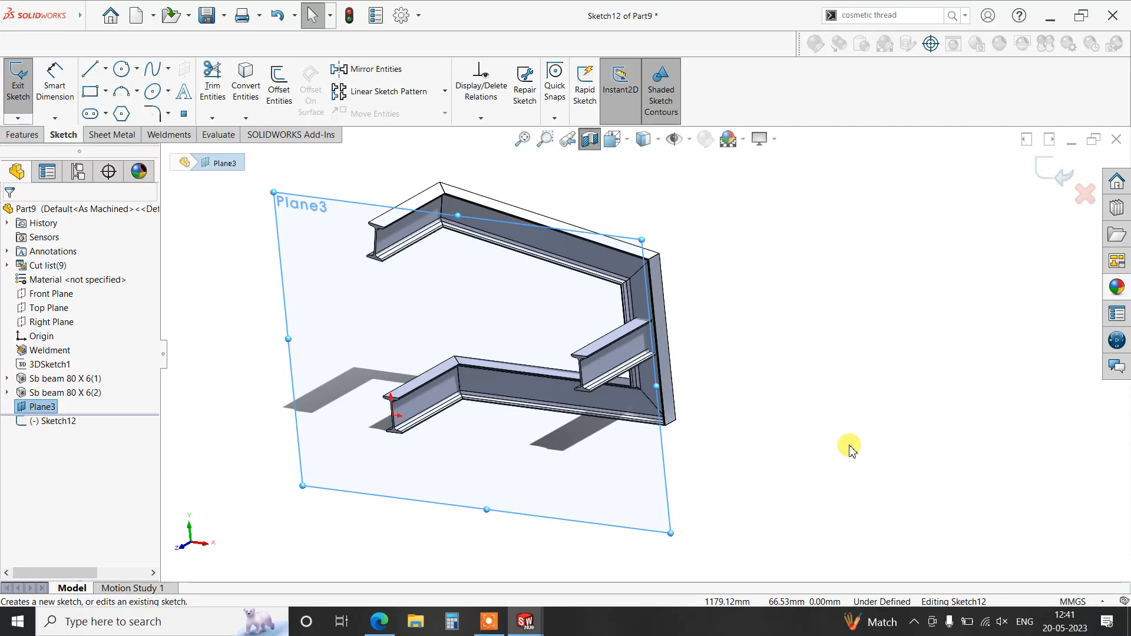
pyautogui.hotkey('ctrl', '8')
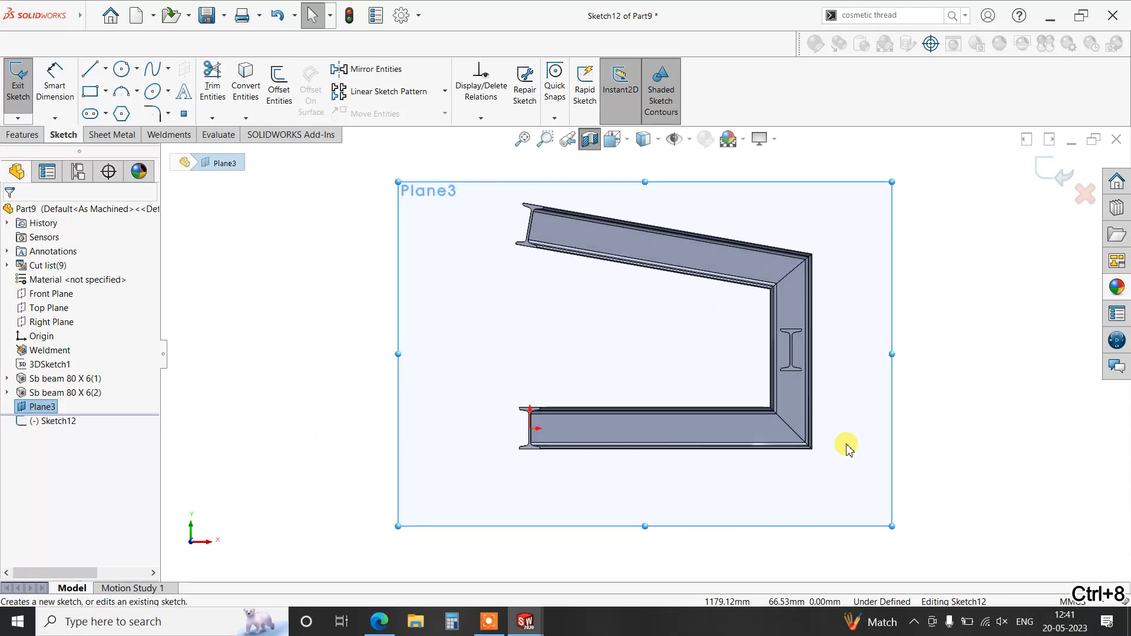
# Sketch a horizontal line about 462 mm long through the upright, continued by a slanted line rising past the upper beam's cut end.
pyautogui.click(92, 74)
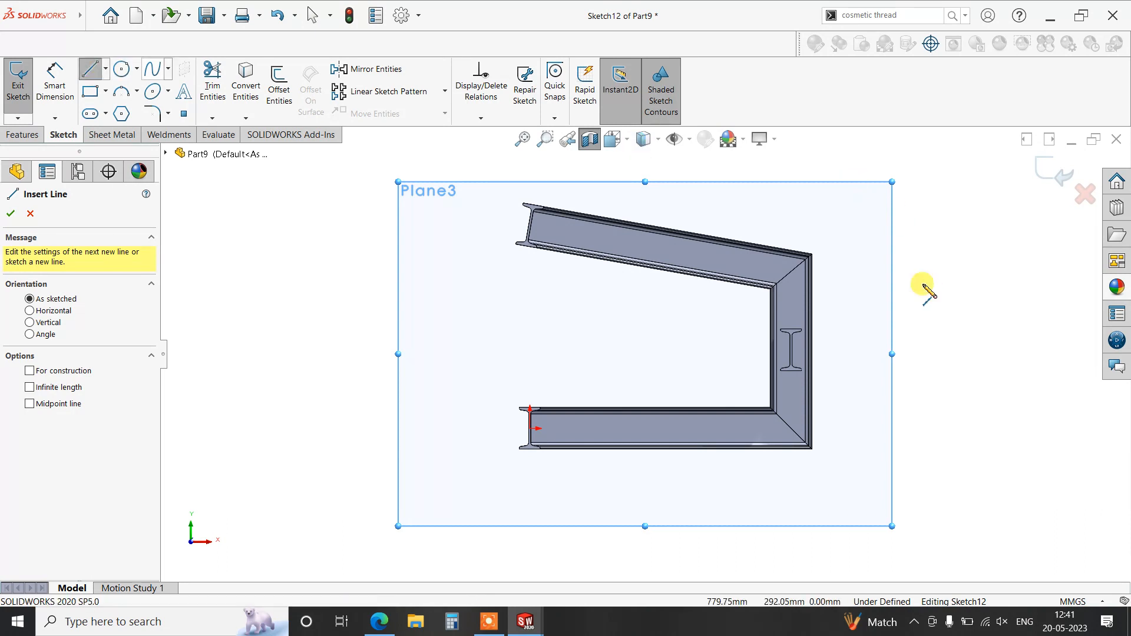
pyautogui.click(865, 326)
pyautogui.click(624, 326)
pyautogui.click(532, 167)
pyautogui.rightClick(904, 202)
pyautogui.click(924, 231)
pyautogui.press('Escape')
pyautogui.press('z')
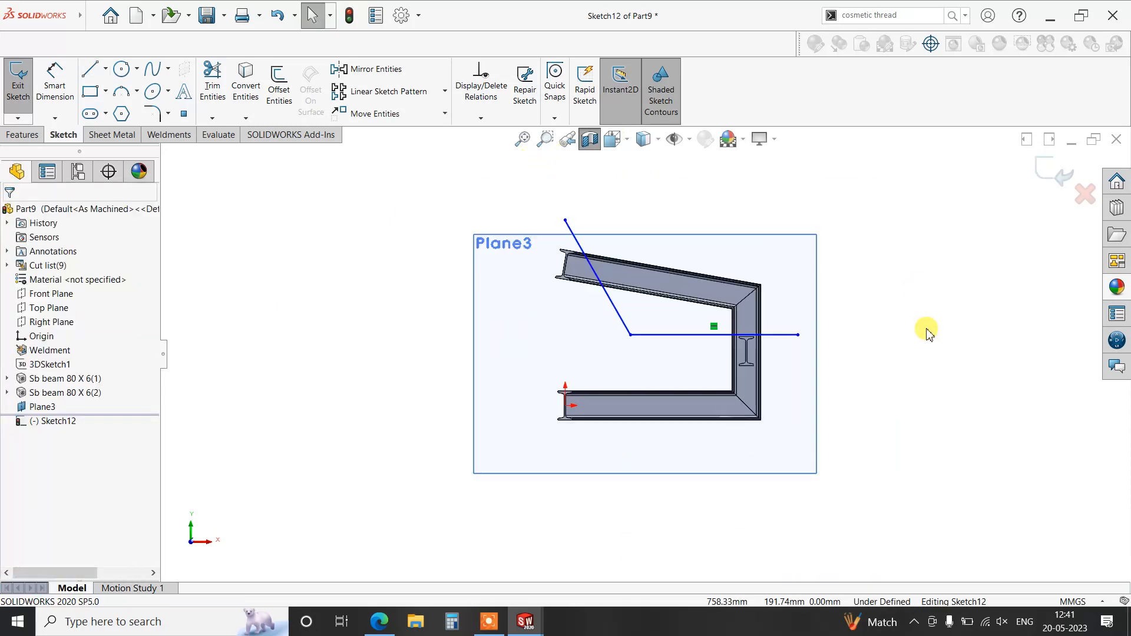
# Dimension the horizontal line 230 mm above the bottom edge of the lower beam.
pyautogui.scroll(-3, 861, 342)
pyautogui.click(54, 82)
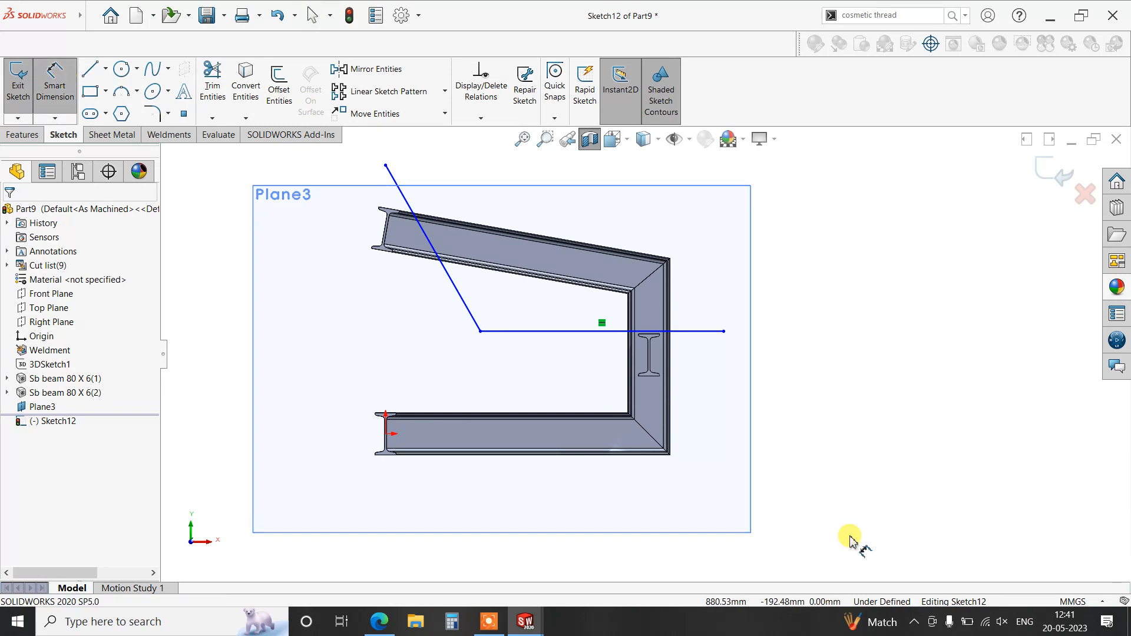
pyautogui.click(677, 461)
pyautogui.scroll(-5, 677, 461)
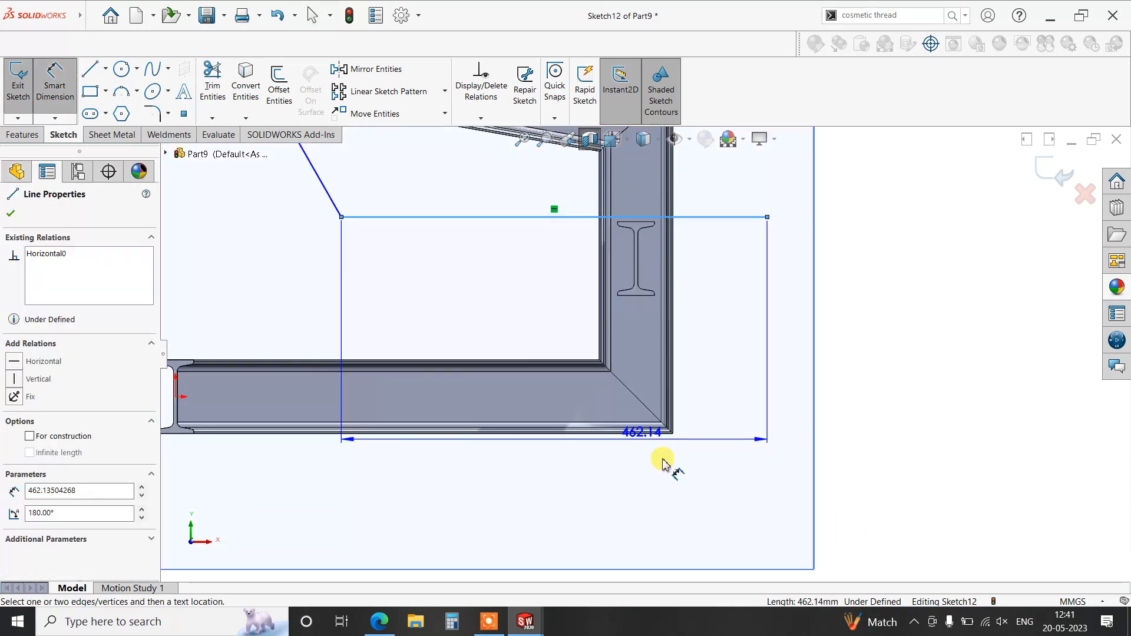
pyautogui.click(678, 377)
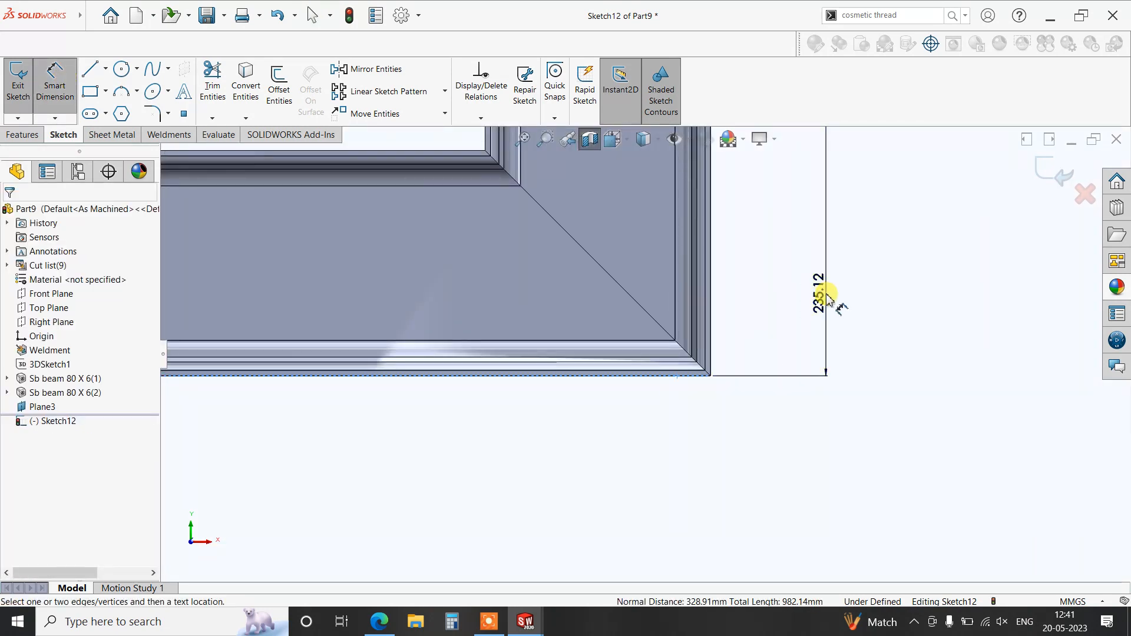
pyautogui.click(825, 294)
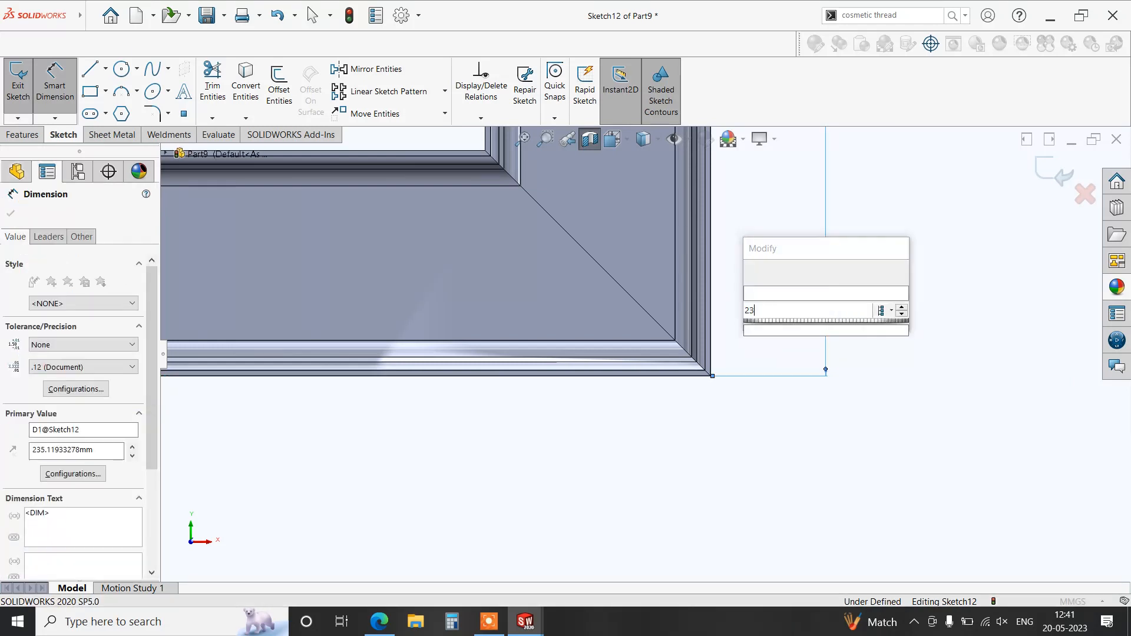
pyautogui.press('Return')
# Dimension the horizontal line's outer endpoint 45 mm beyond the upright's outer edge.
pyautogui.scroll(8, 533, 218)
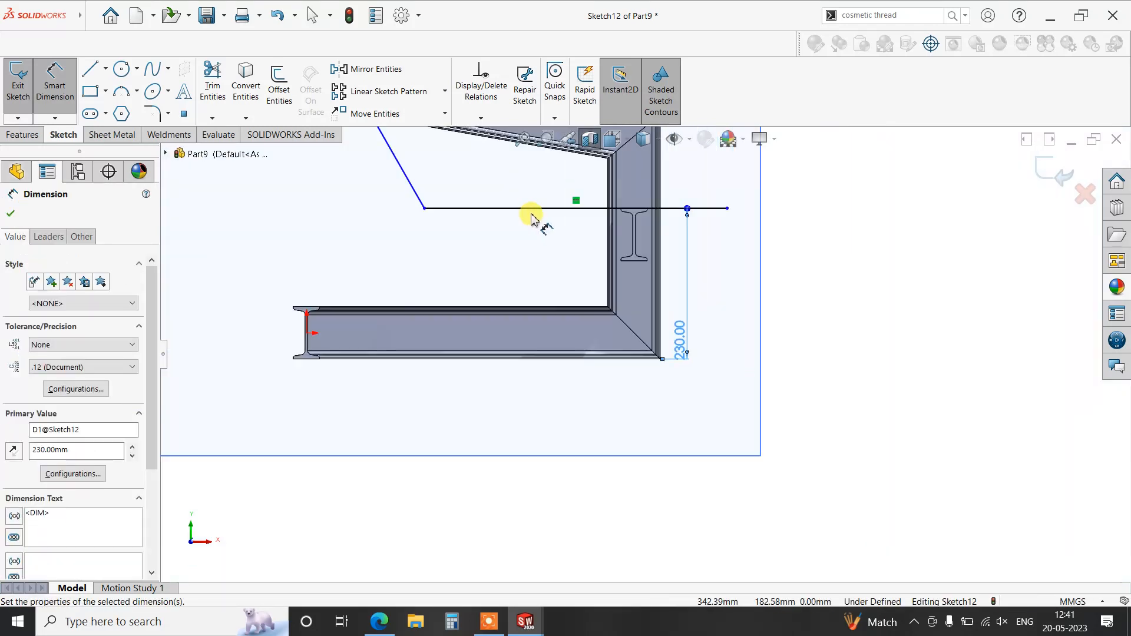
pyautogui.scroll(-4, 666, 261)
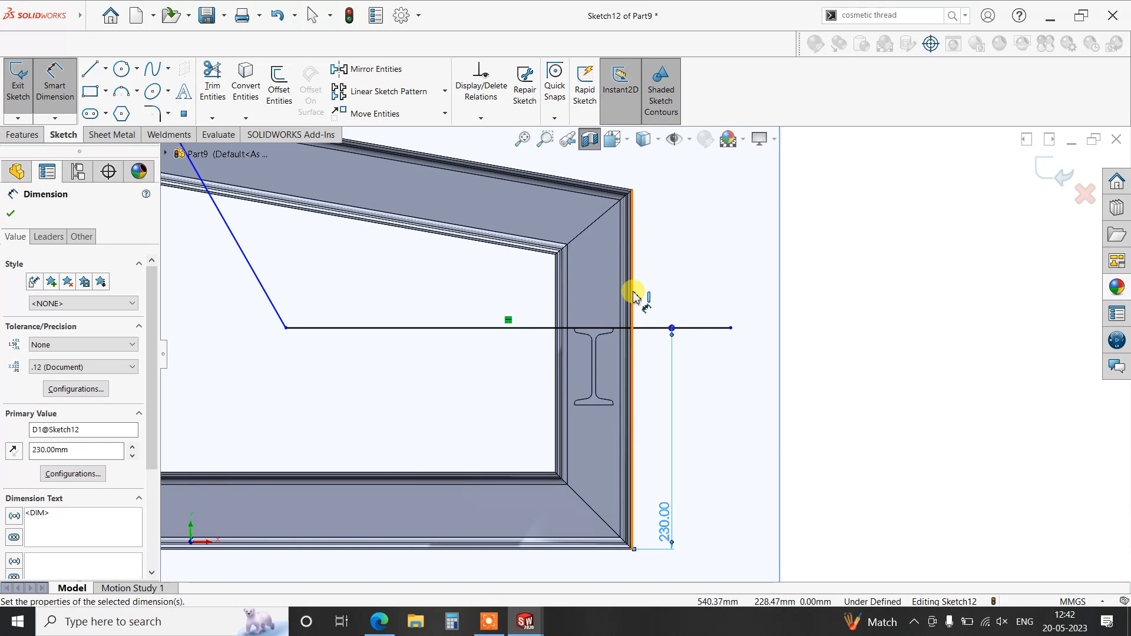
pyautogui.click(633, 294)
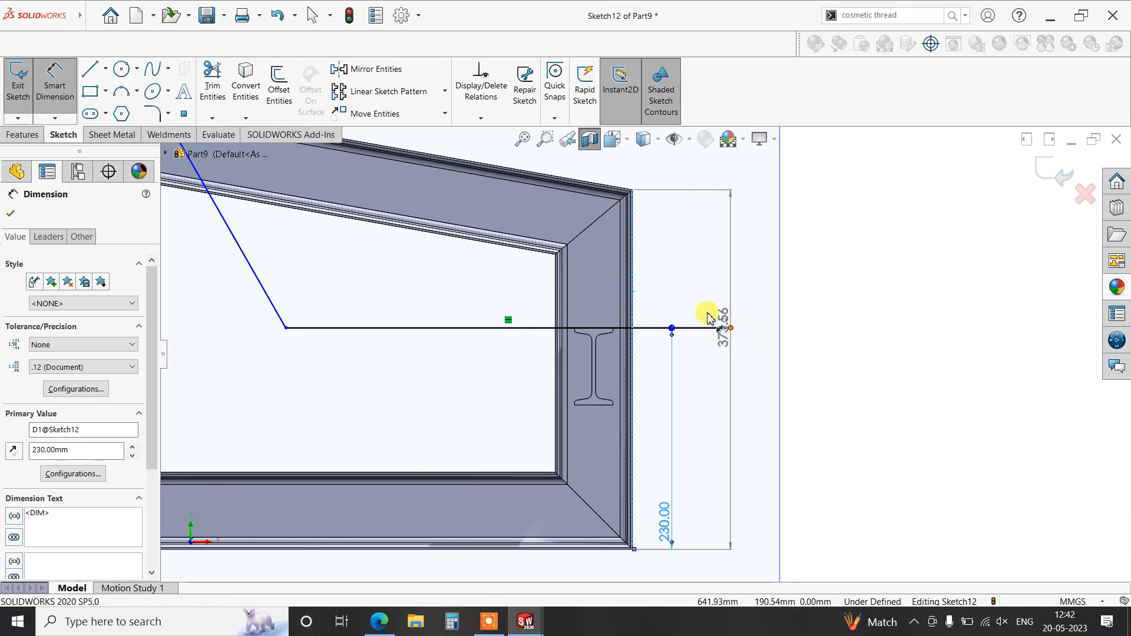
pyautogui.click(708, 317)
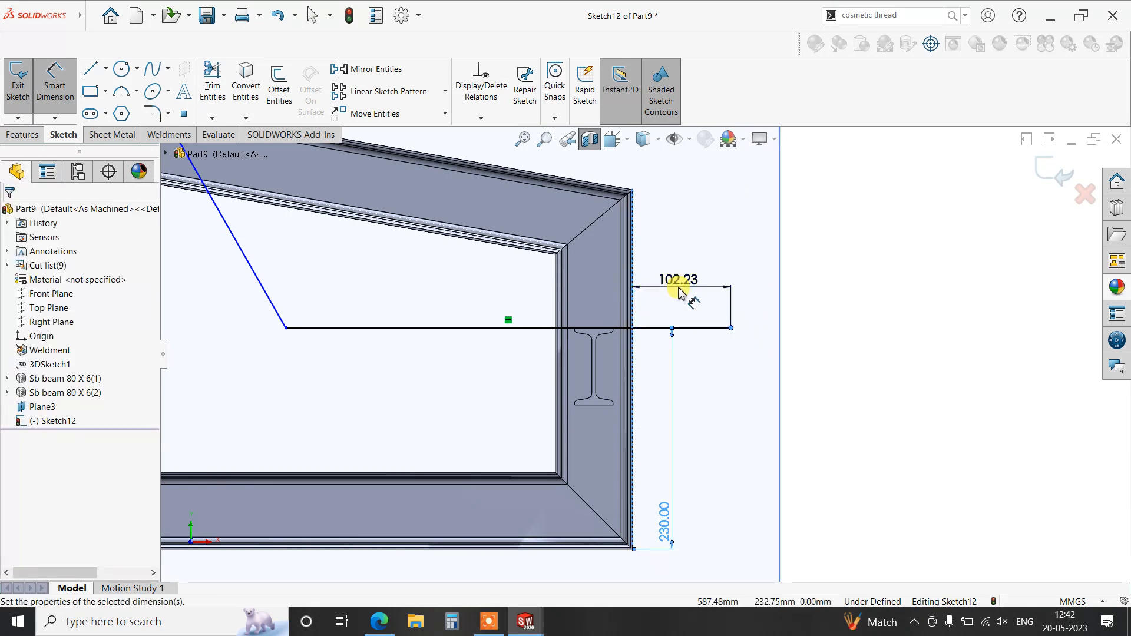
pyautogui.click(679, 289)
pyautogui.write('45')
pyautogui.press('Return')
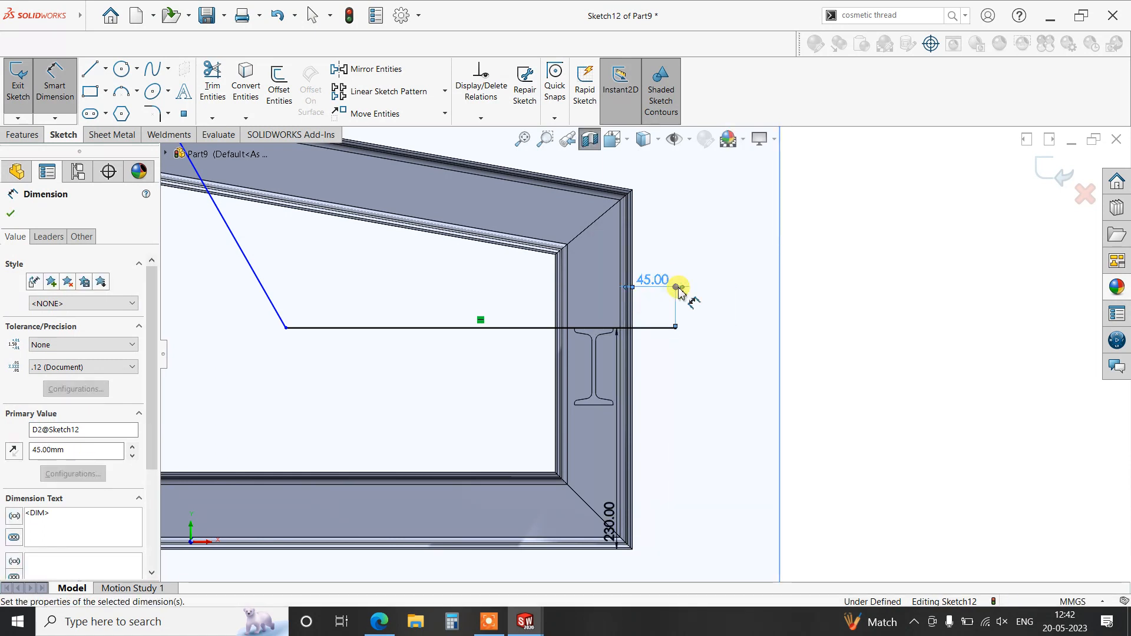
# Set the distance between the slanted line and the inner corner of the upper beam's cut top flange to 0 mm.
pyautogui.scroll(3, 553, 332)
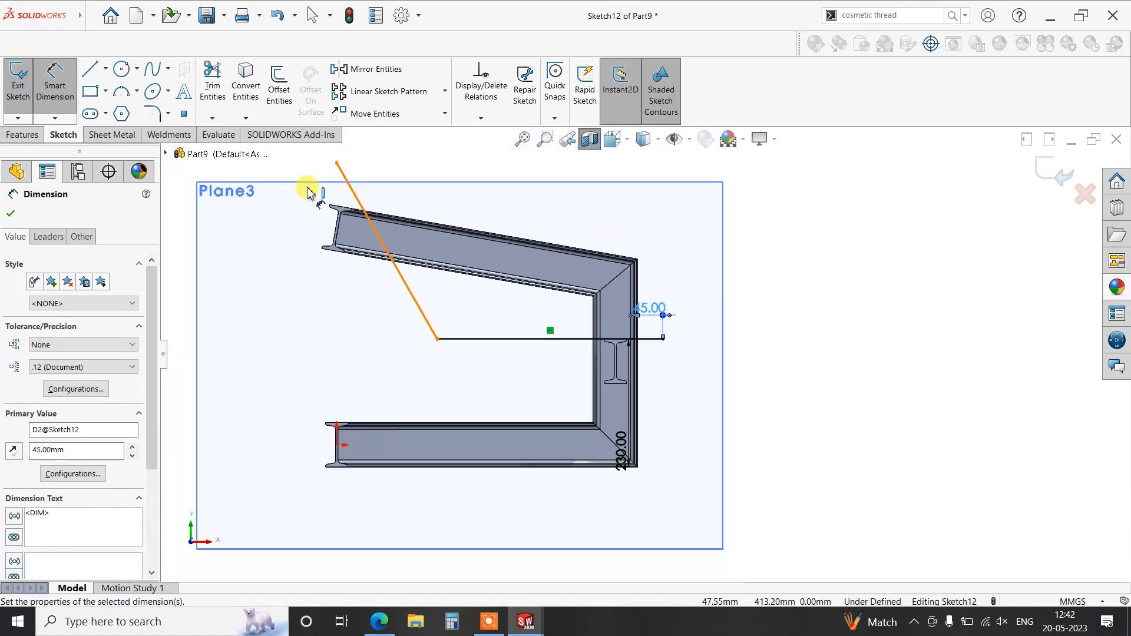
pyautogui.scroll(3, 513, 328)
pyautogui.scroll(-3, 530, 363)
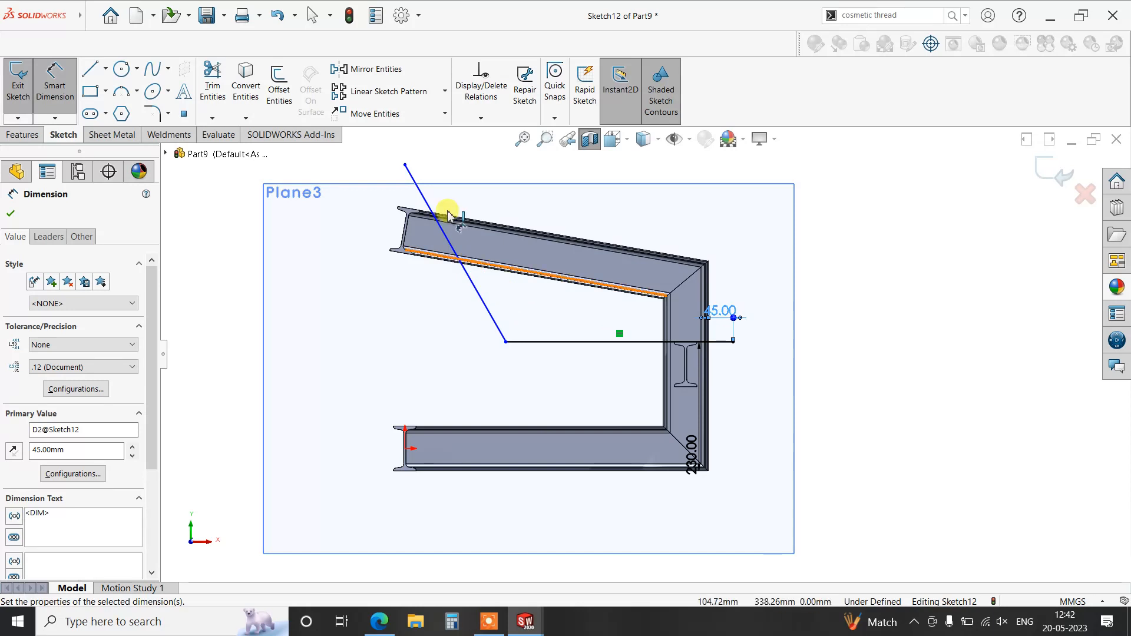
pyautogui.click(13, 214)
pyautogui.scroll(-5, 442, 229)
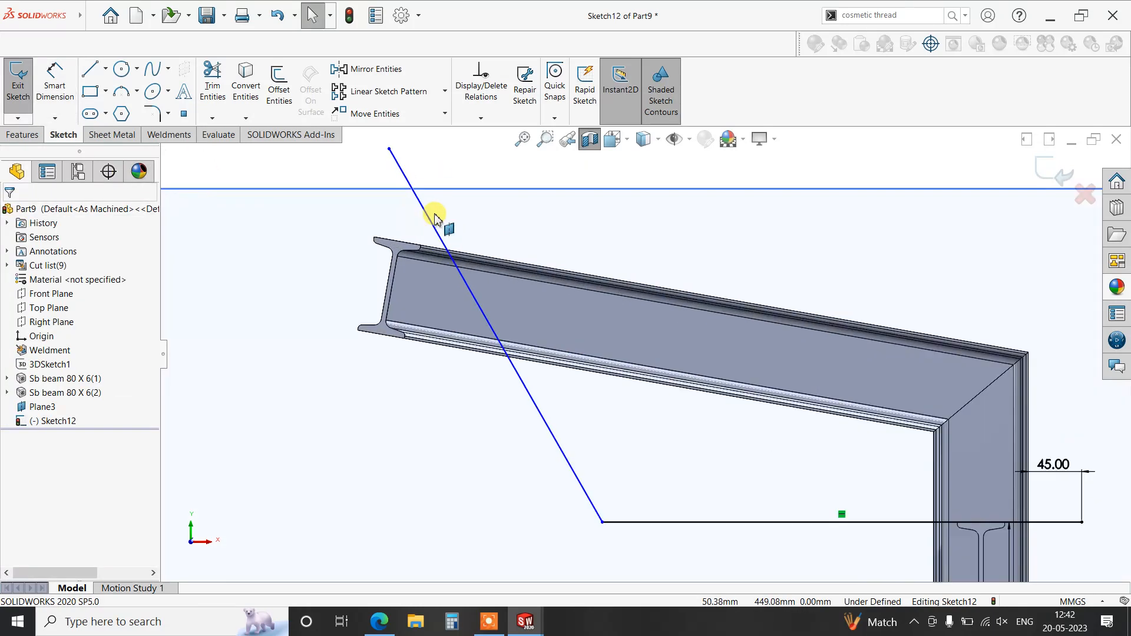
pyautogui.click(53, 80)
pyautogui.click(471, 310)
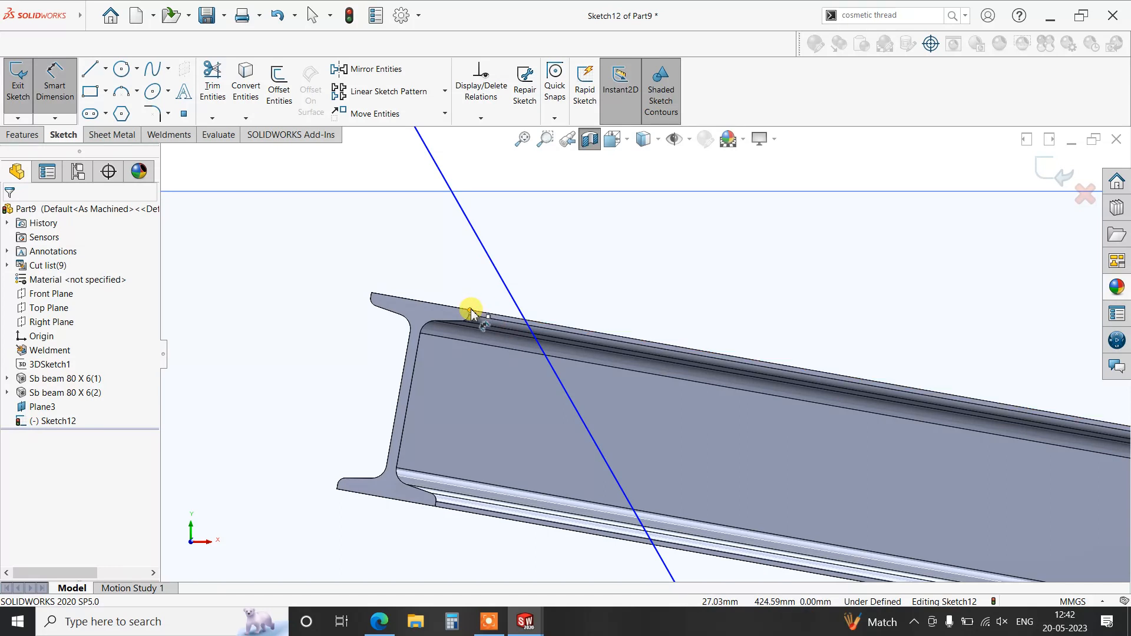
pyautogui.click(504, 287)
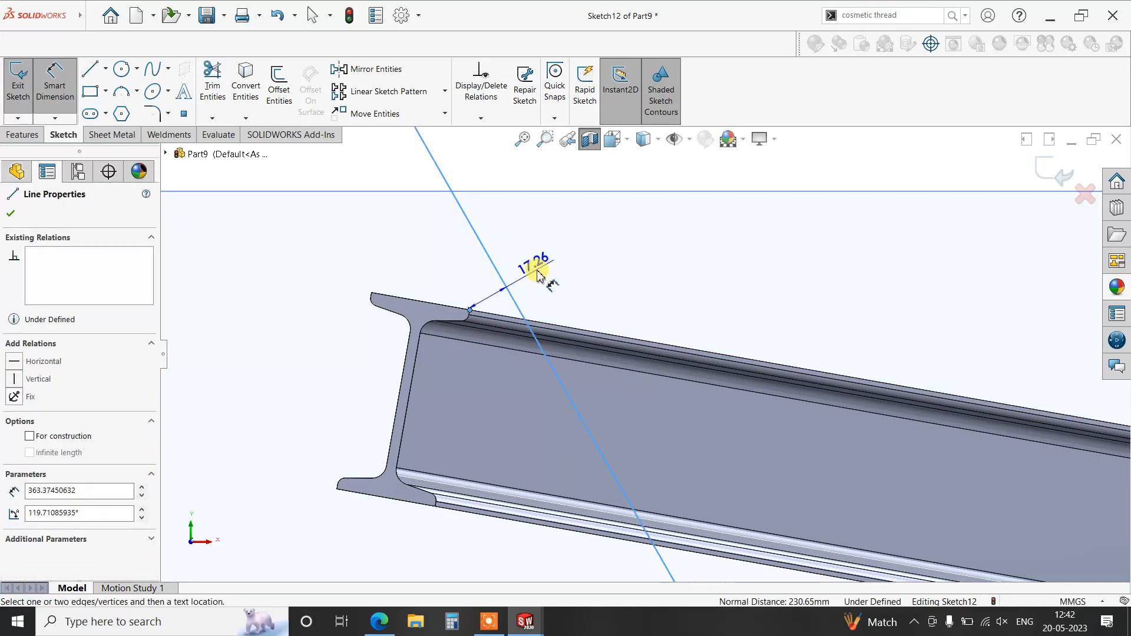
pyautogui.click(538, 275)
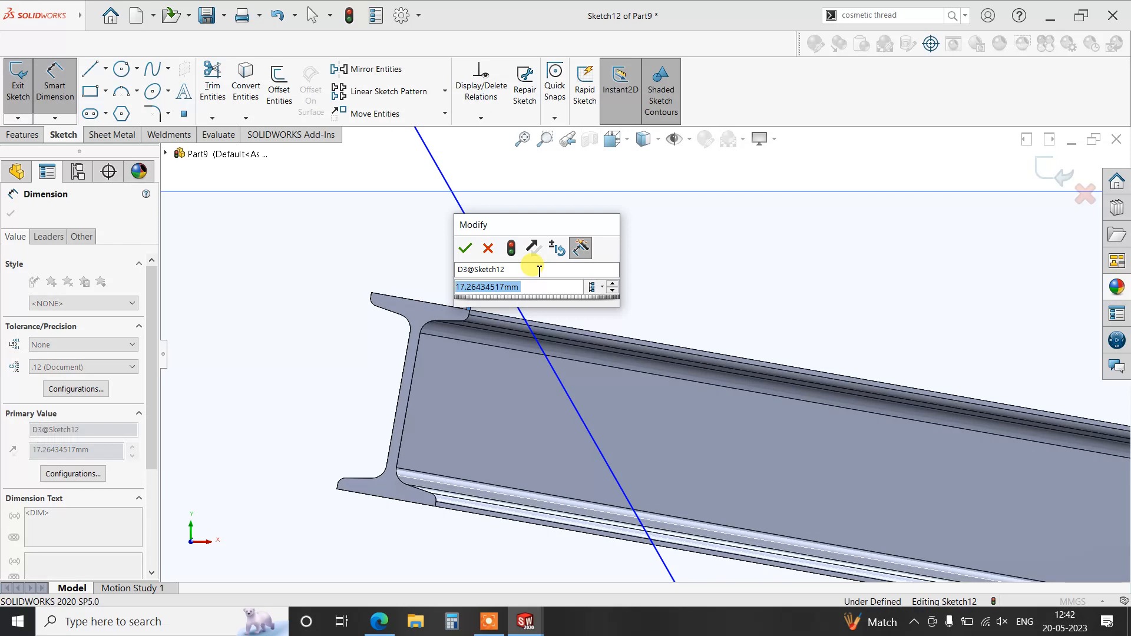
pyautogui.press('Return')
# Dimension the vertical distance between the slanted line's two endpoints as 300 mm.
pyautogui.scroll(6, 560, 391)
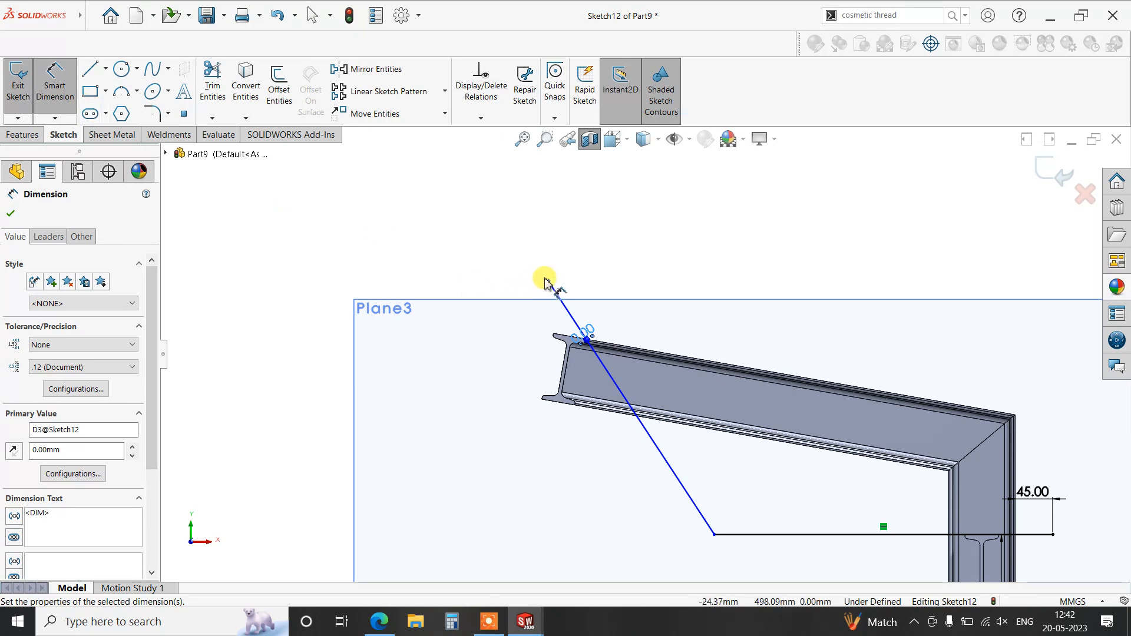
pyautogui.click(714, 534)
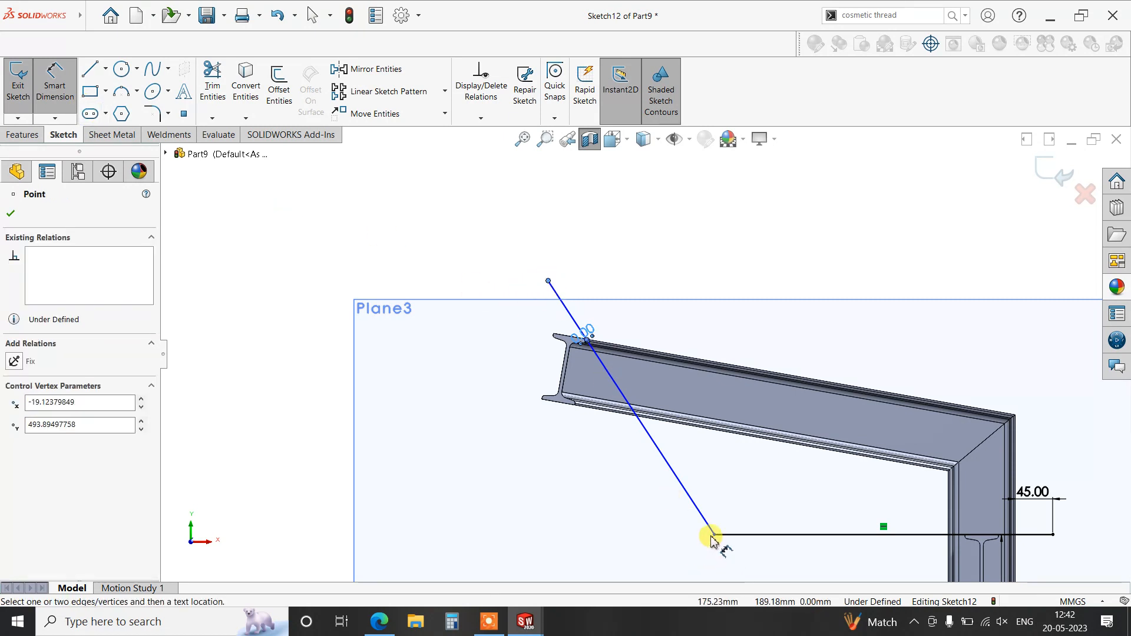
pyautogui.click(713, 536)
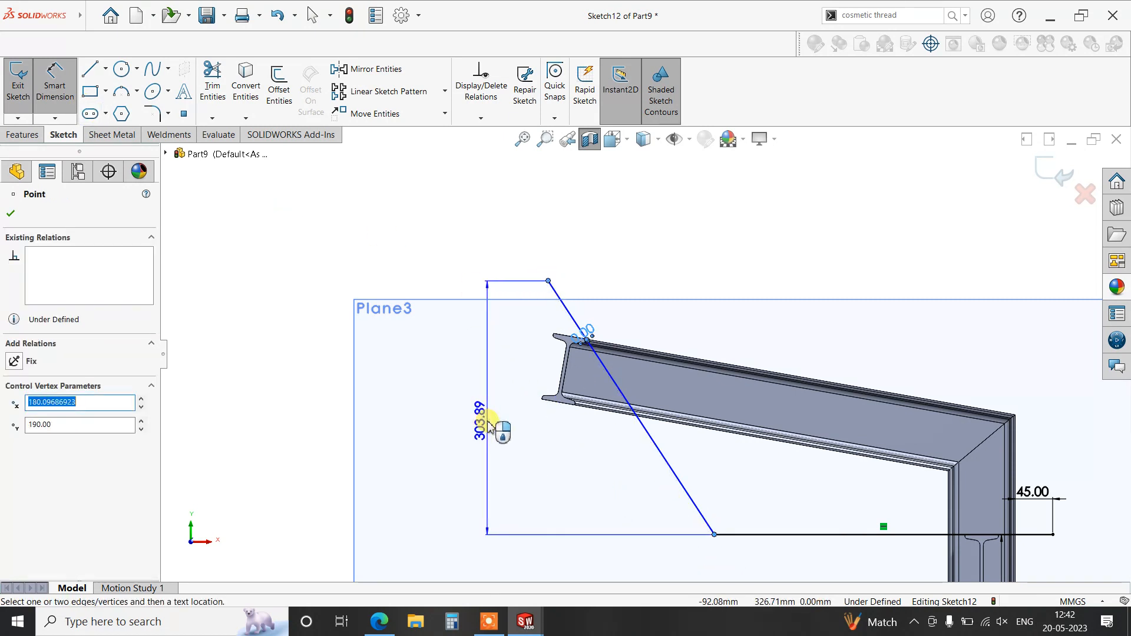
pyautogui.click(487, 422)
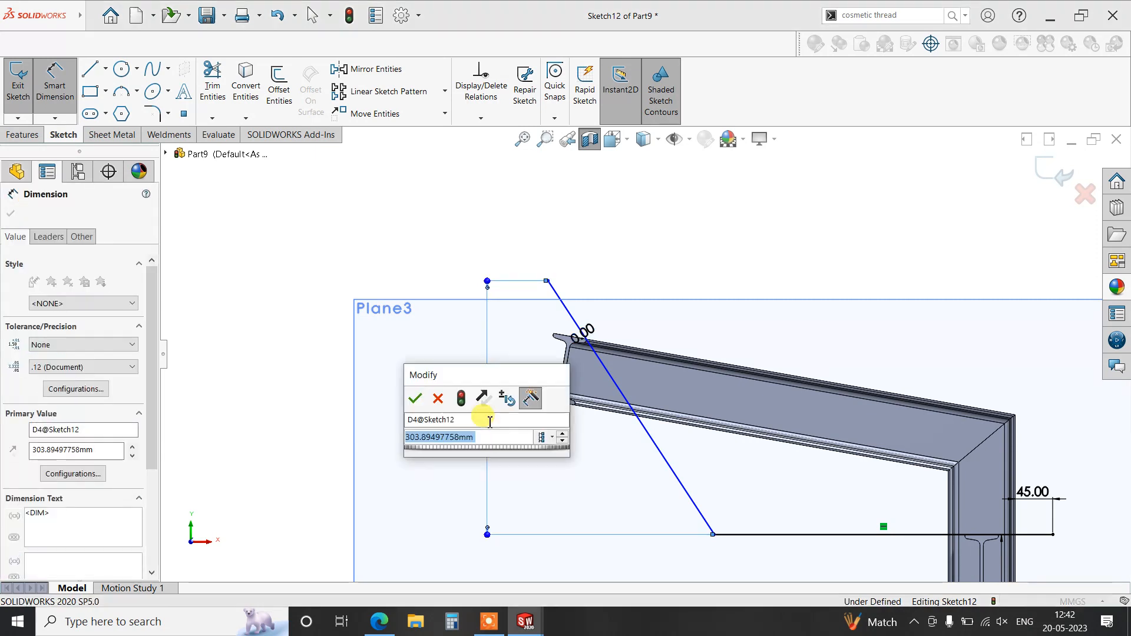
pyautogui.write('300')
pyautogui.press('Return')
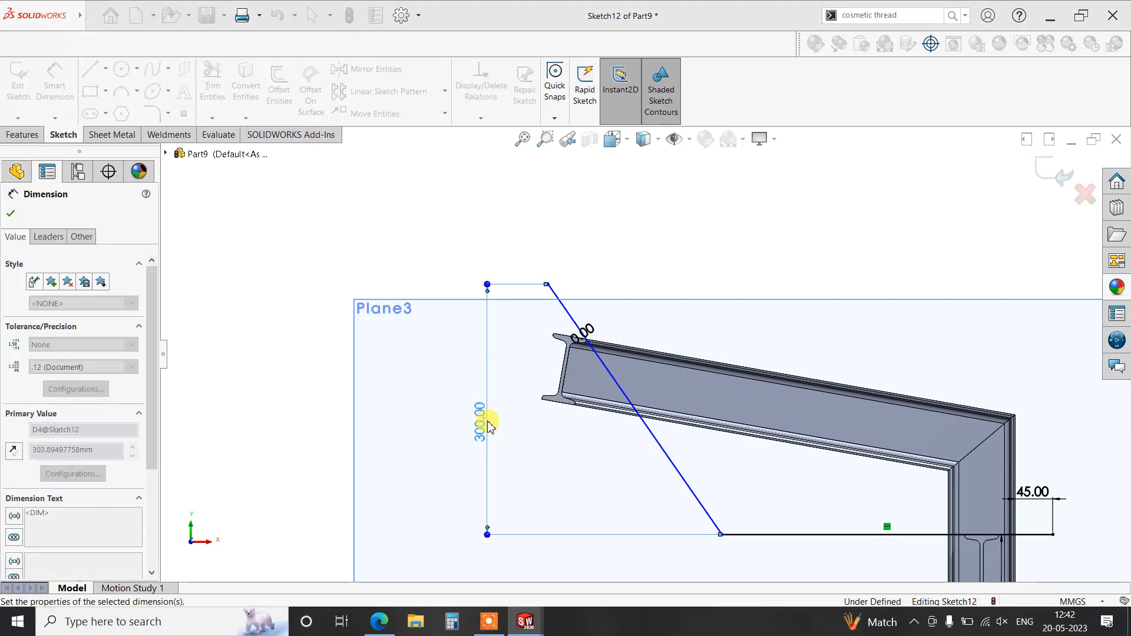
# Dimension the horizontal line's length between its two endpoints as 400 mm.
pyautogui.click(713, 523)
pyautogui.click(723, 557)
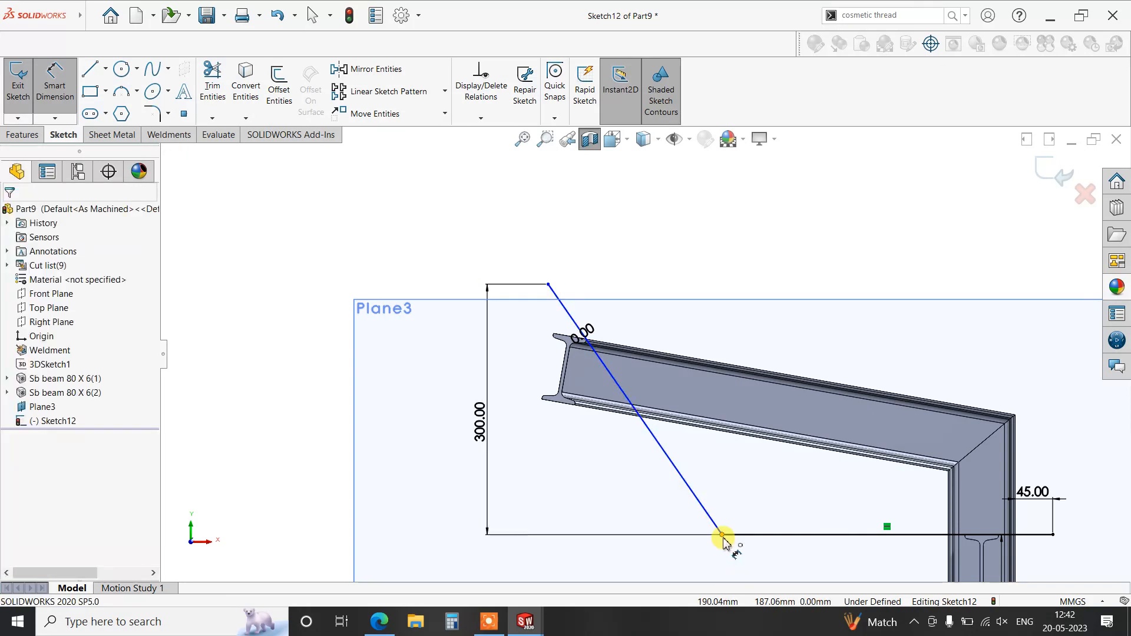
pyautogui.click(1053, 535)
pyautogui.scroll(3, 918, 565)
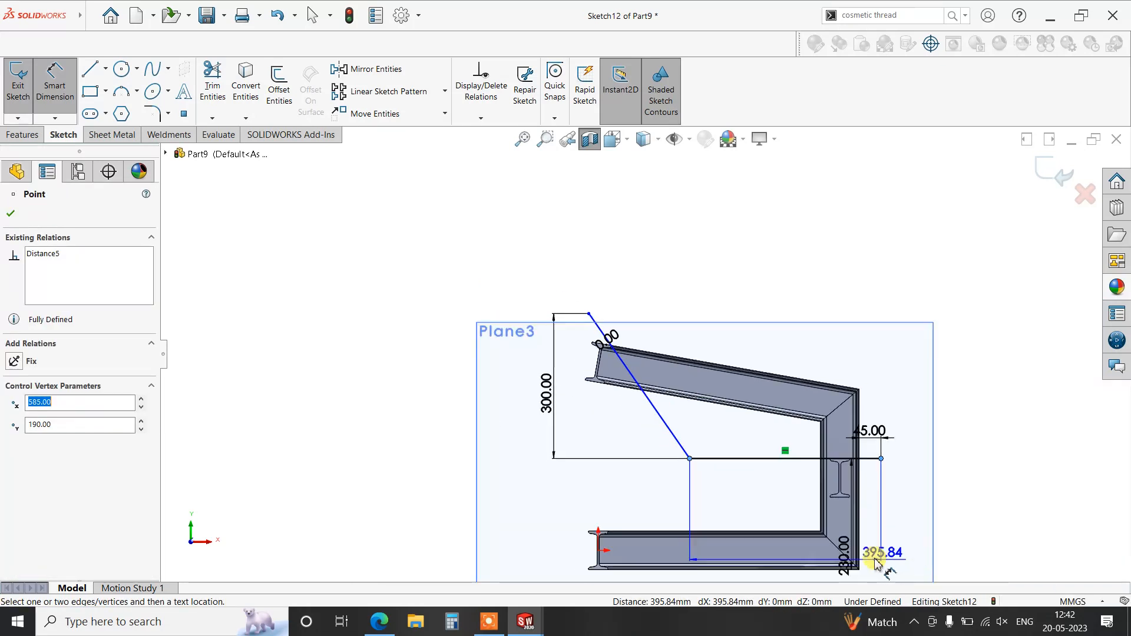
pyautogui.click(784, 511)
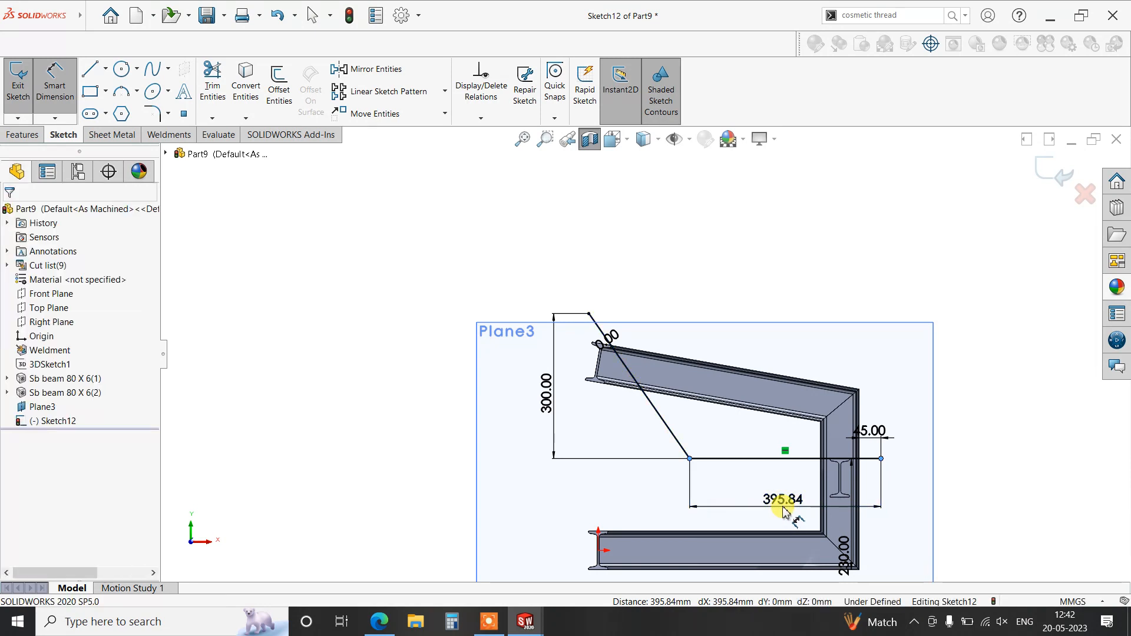
pyautogui.click(784, 511)
pyautogui.press('Return')
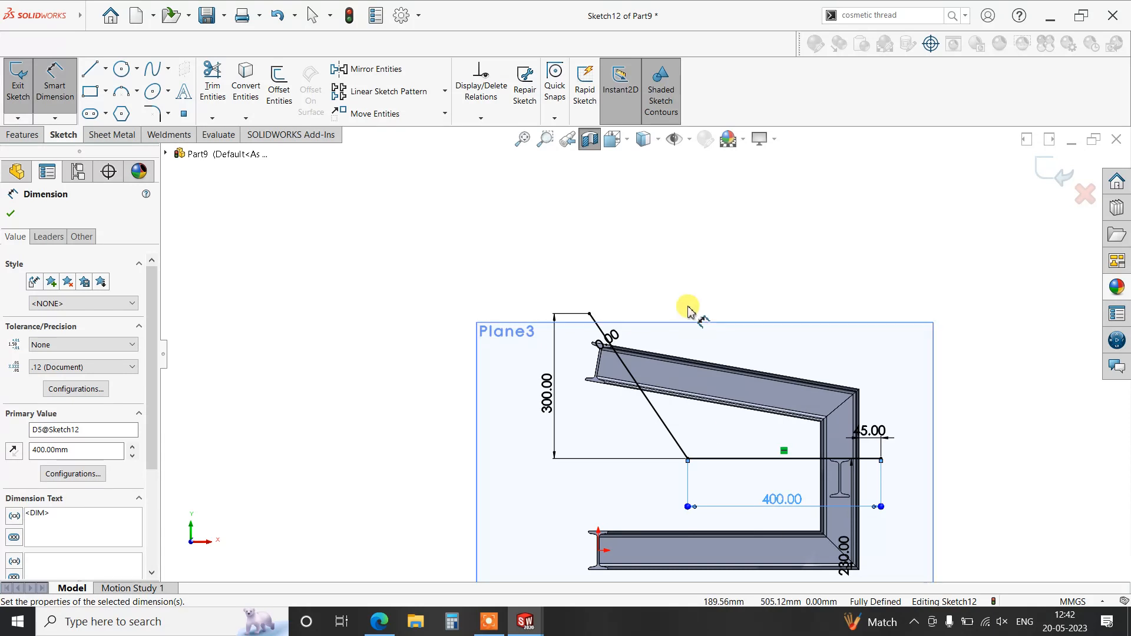
# Set the horizontal line's length dimension to 450 mm.
pyautogui.scroll(-2, 611, 361)
pyautogui.scroll(1, 789, 530)
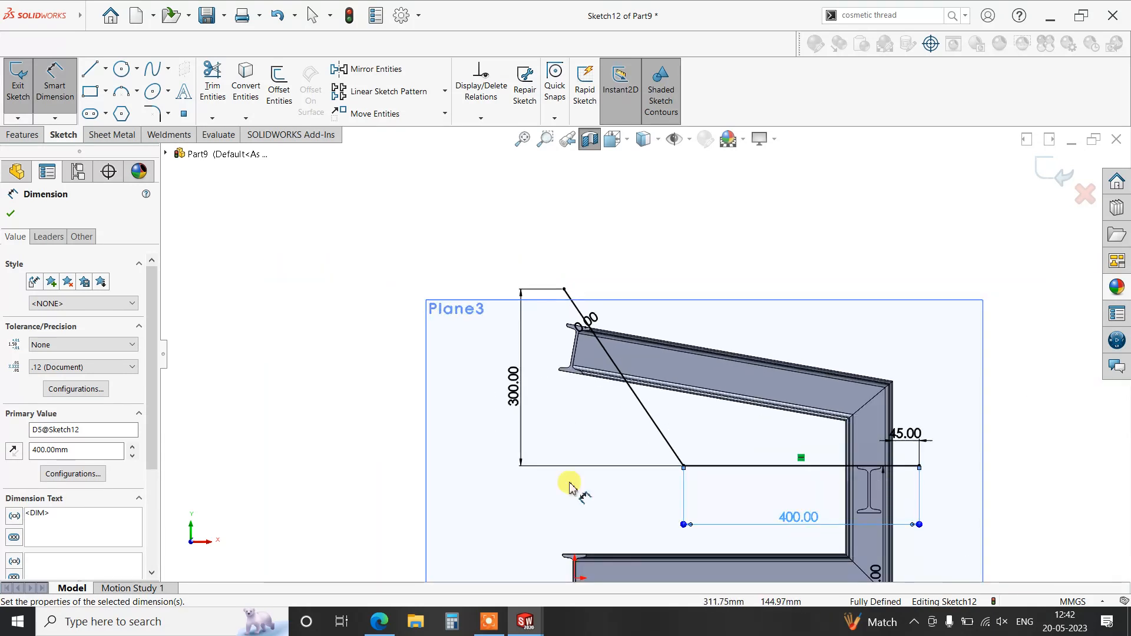
pyautogui.click(12, 213)
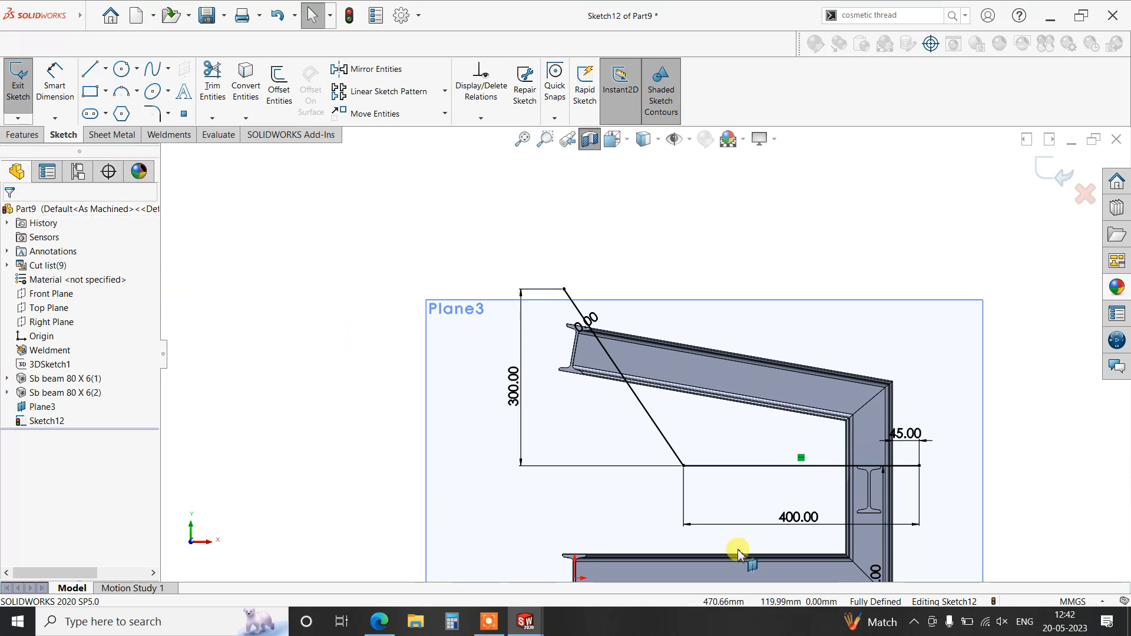
pyautogui.scroll(2, 716, 562)
pyautogui.click(733, 471)
pyautogui.doubleClick(733, 469)
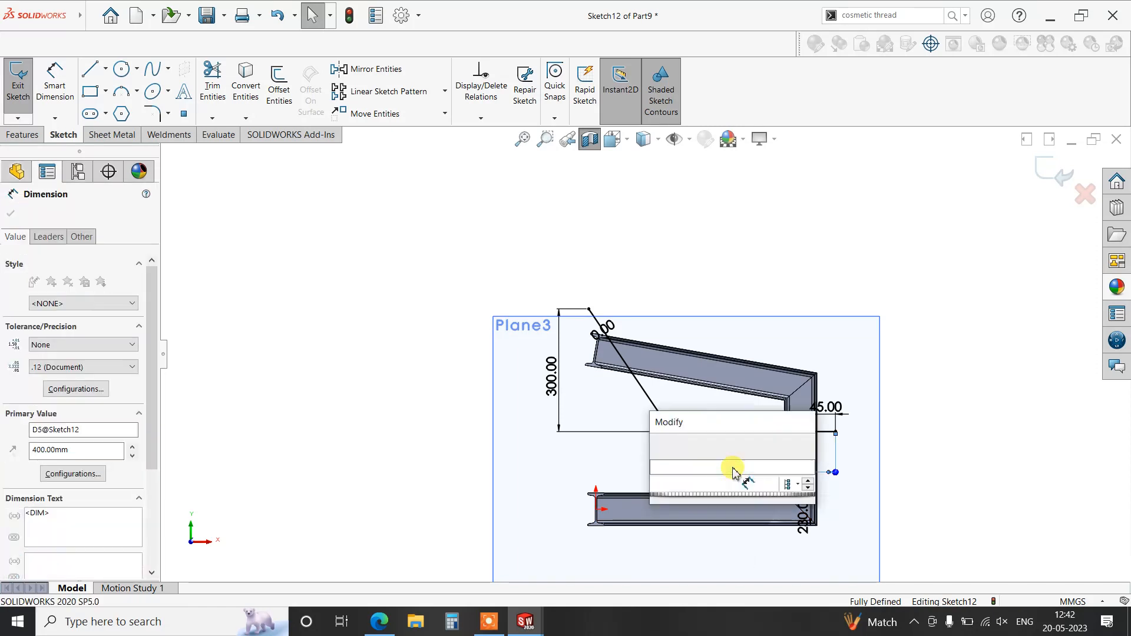
pyautogui.write('450')
pyautogui.press('Return')
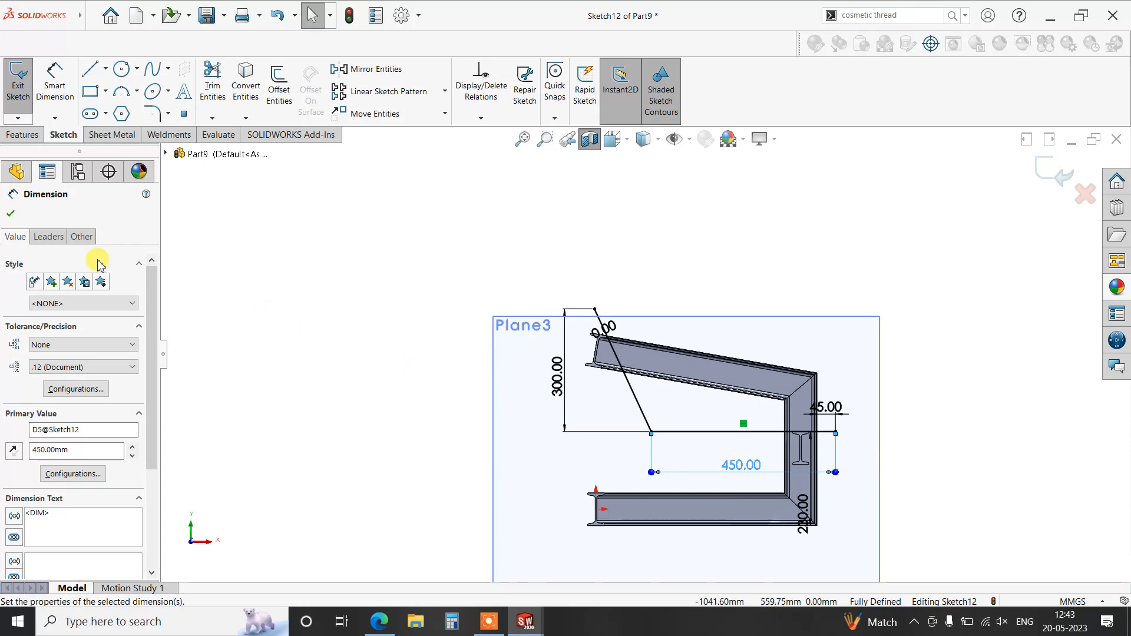
pyautogui.click(10, 214)
# Fillet the corner between the slanted and horizontal lines with a 45 mm radius.
pyautogui.click(152, 113)
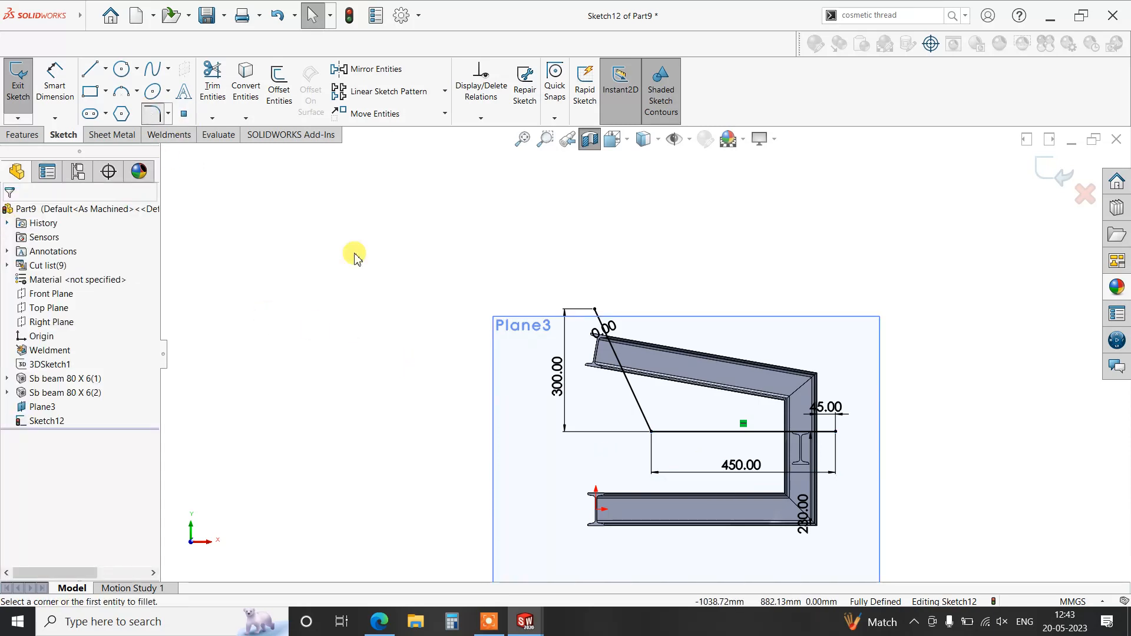
pyautogui.click(651, 431)
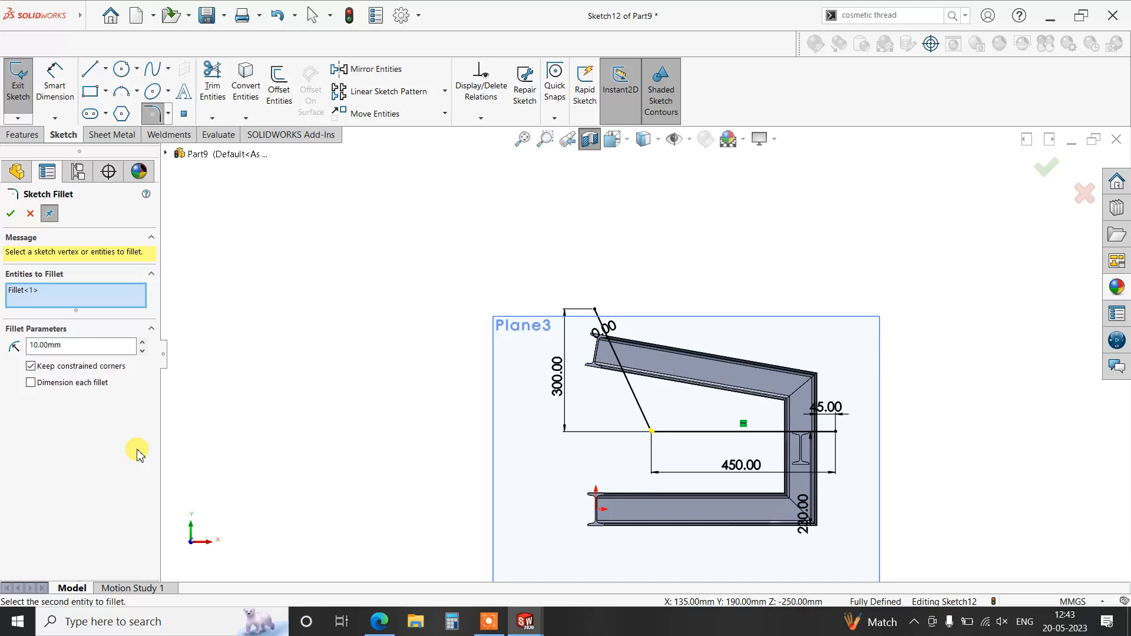
pyautogui.doubleClick(70, 345)
pyautogui.write('45')
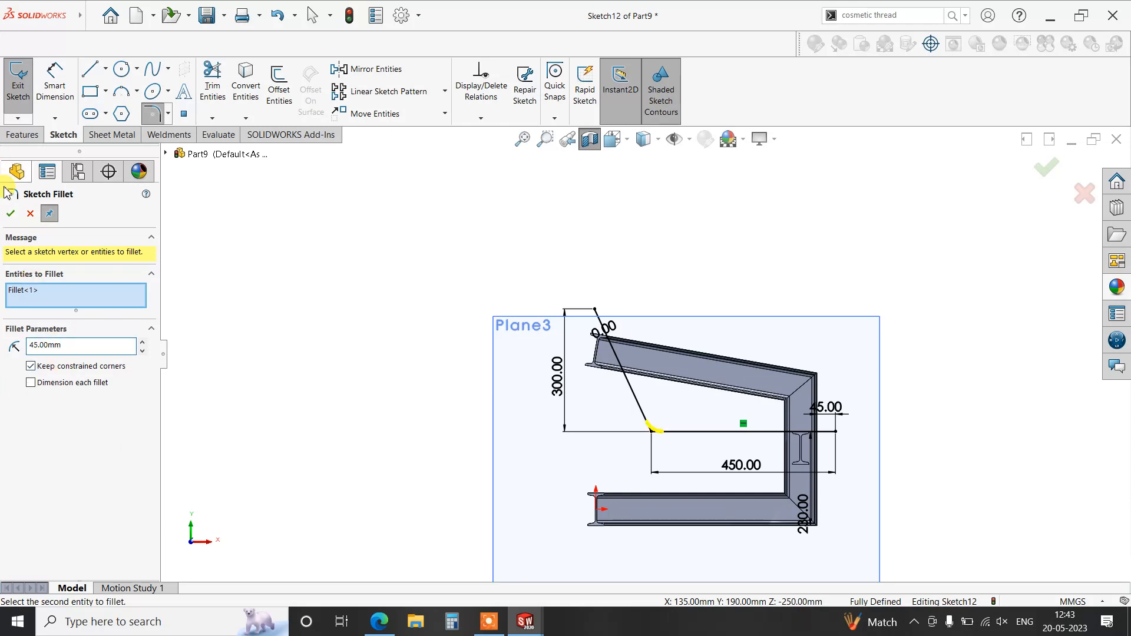
pyautogui.click(11, 215)
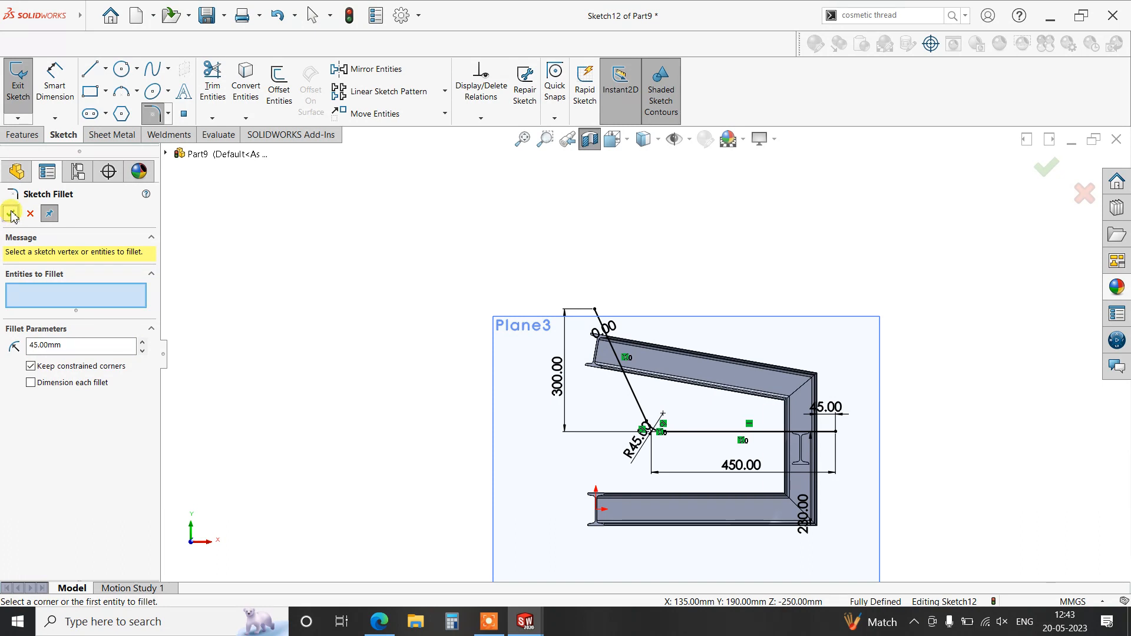
pyautogui.click(10, 213)
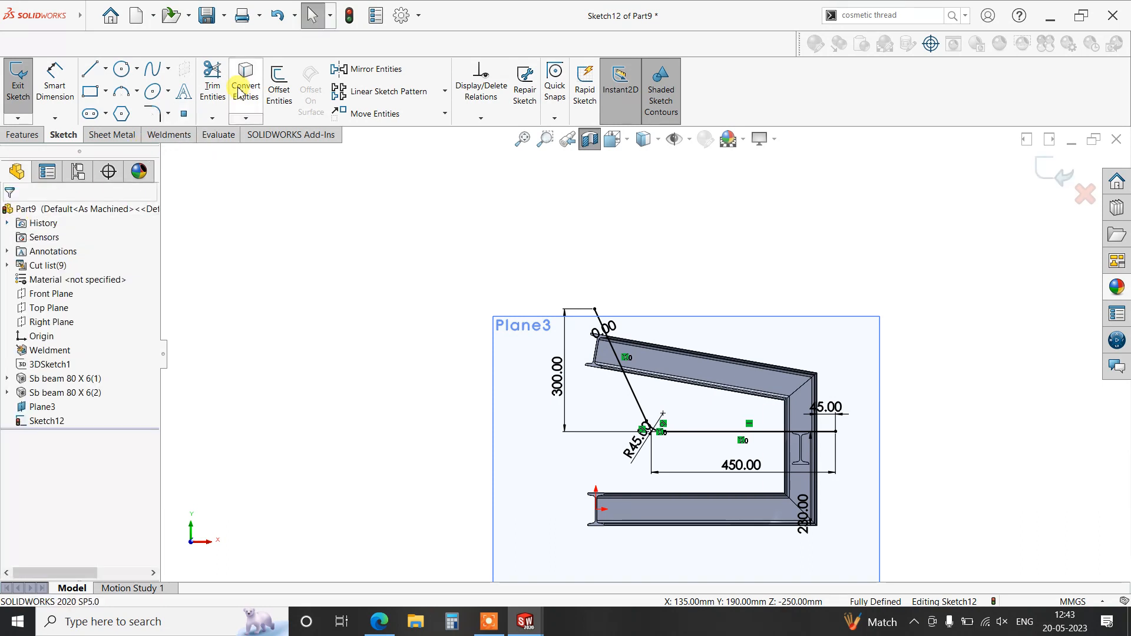
# Offset the whole filleted line chain 40 mm toward the inside of the bend, with dimensions added.
pyautogui.click(290, 107)
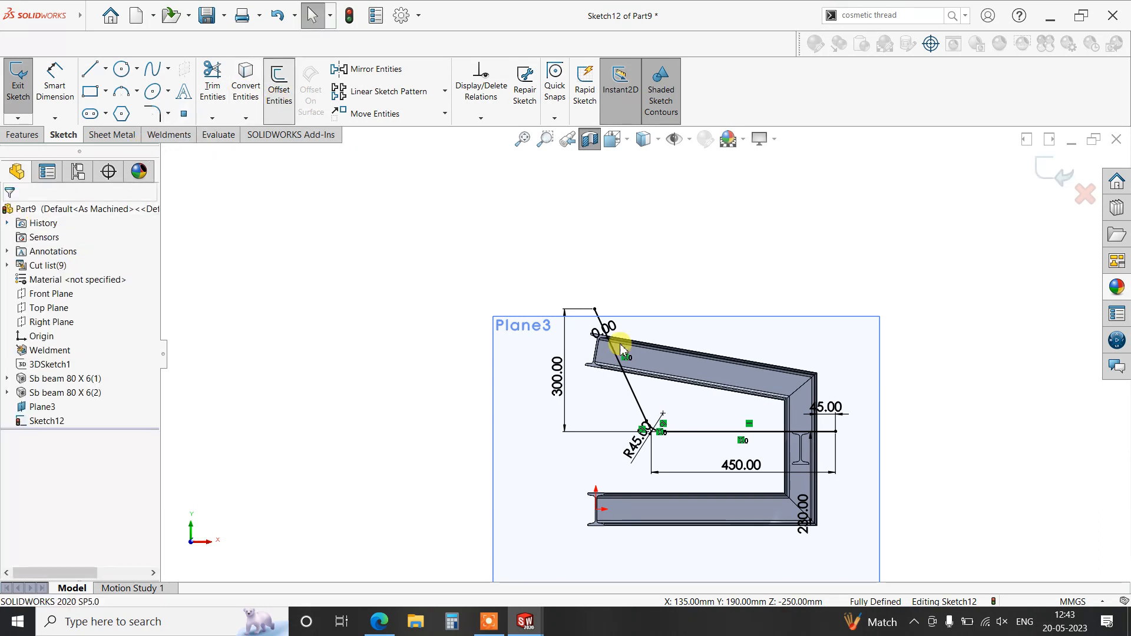
pyautogui.click(632, 403)
pyautogui.scroll(-3, 672, 429)
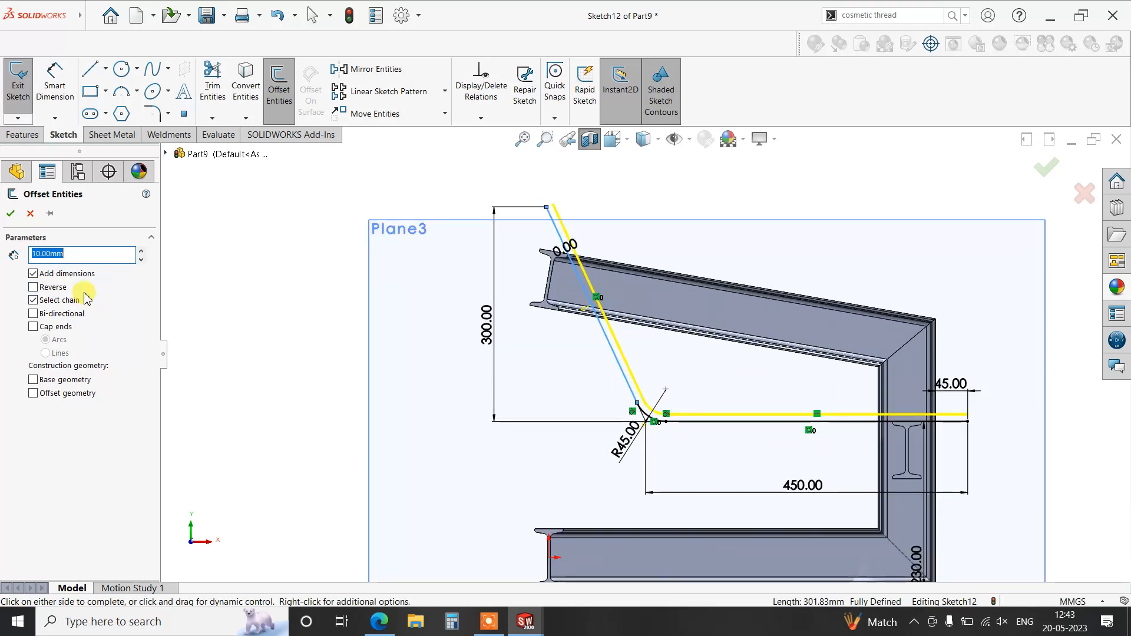
pyautogui.write('45')
pyautogui.press('Return')
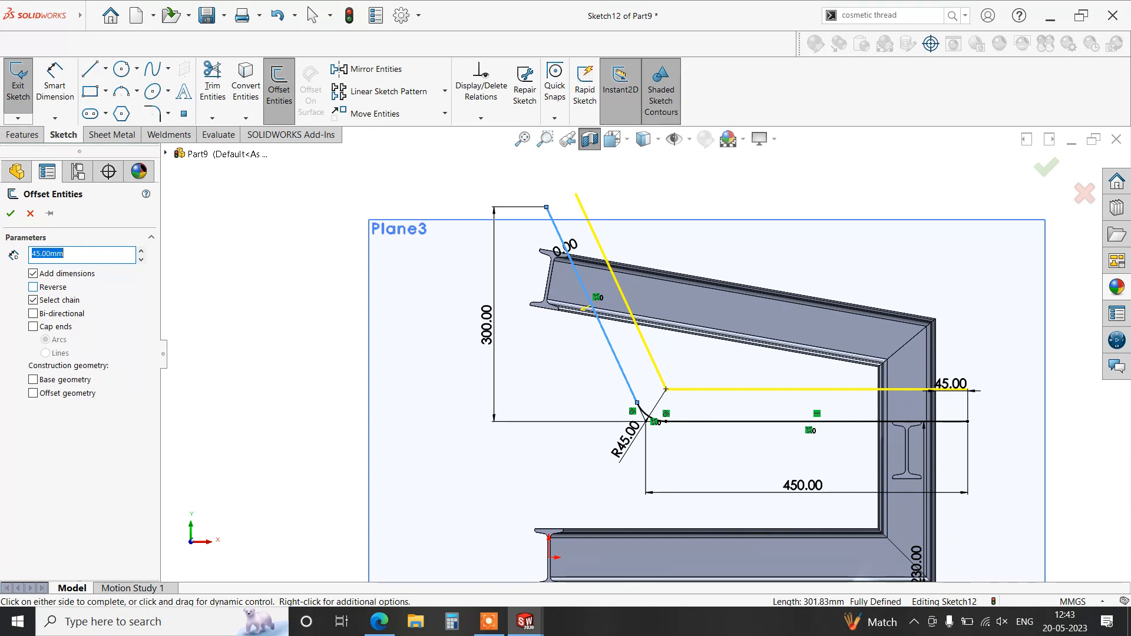
pyautogui.write('40')
pyautogui.press('Return')
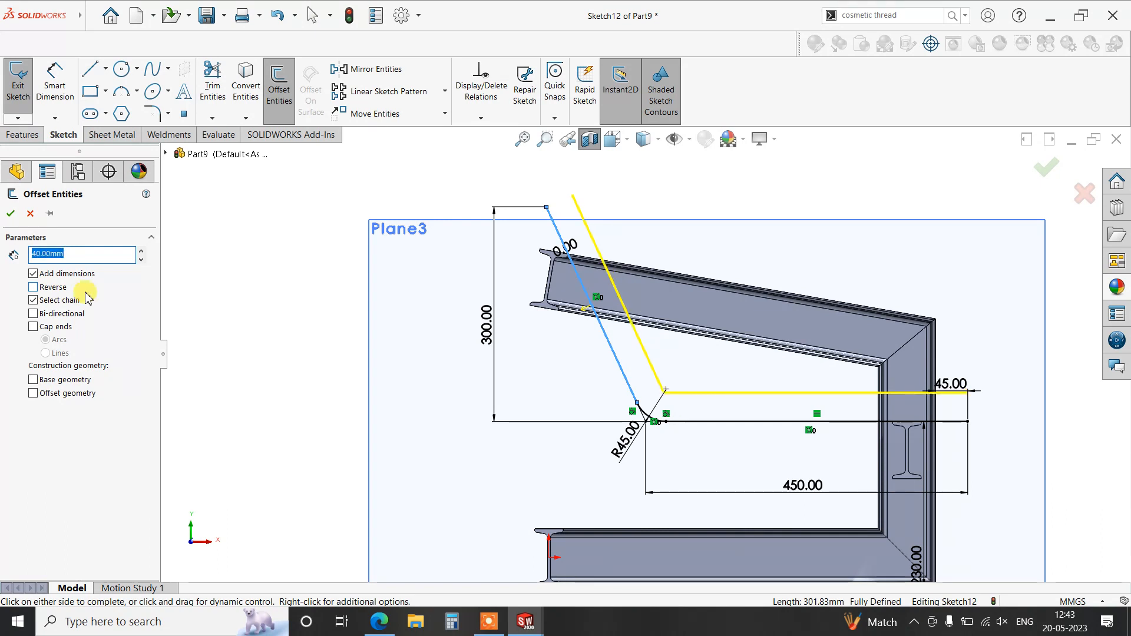
pyautogui.click(10, 214)
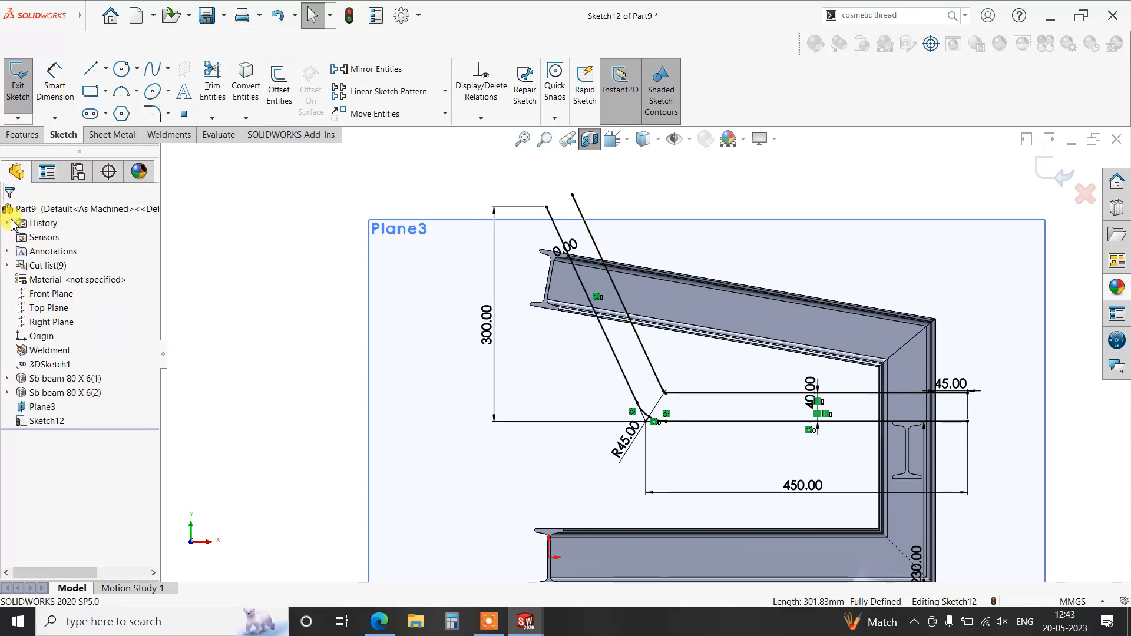
# Close both open ends of the offset profile with three-point arcs tangent to the parallel lines.
pyautogui.click(122, 91)
pyautogui.click(546, 207)
pyautogui.click(572, 195)
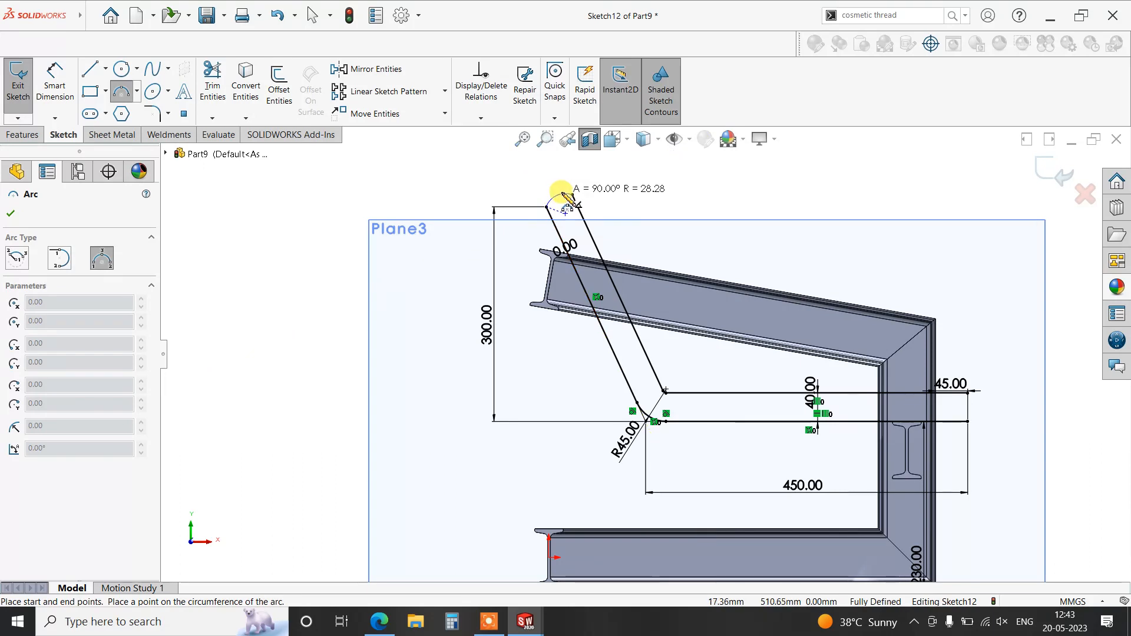
pyautogui.click(557, 190)
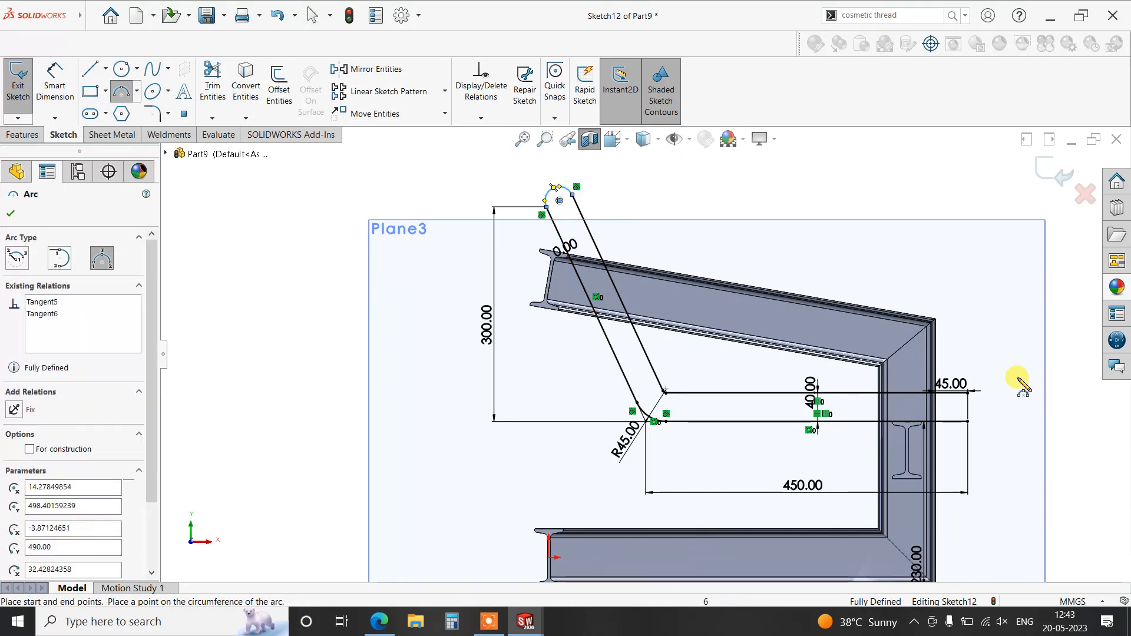
pyautogui.click(967, 393)
pyautogui.click(967, 421)
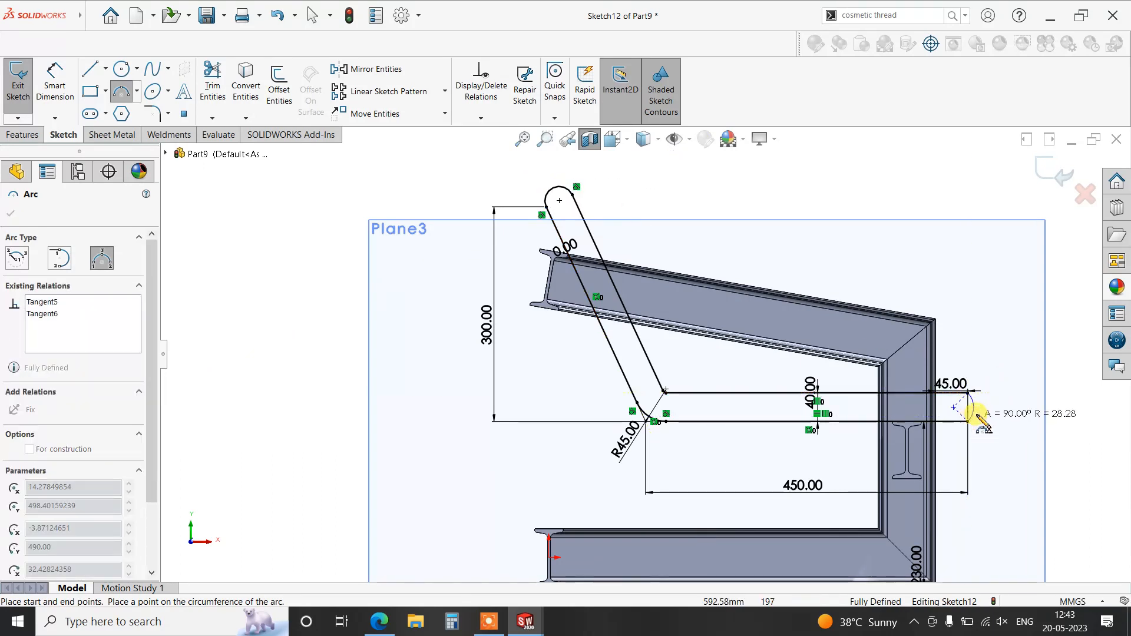
pyautogui.click(981, 413)
pyautogui.rightClick(864, 213)
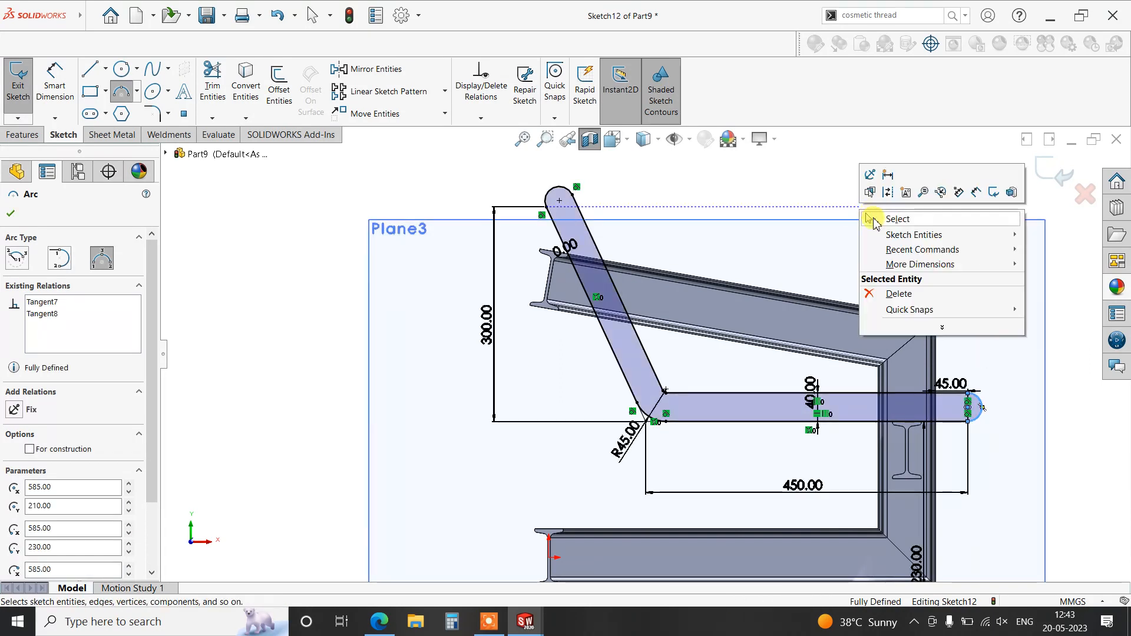
pyautogui.click(871, 220)
# Turn off the section view to show the complete frame around the sketch.
pyautogui.scroll(2, 888, 353)
pyautogui.moveTo(893, 374); pyautogui.dragTo(830, 465, button='middle')
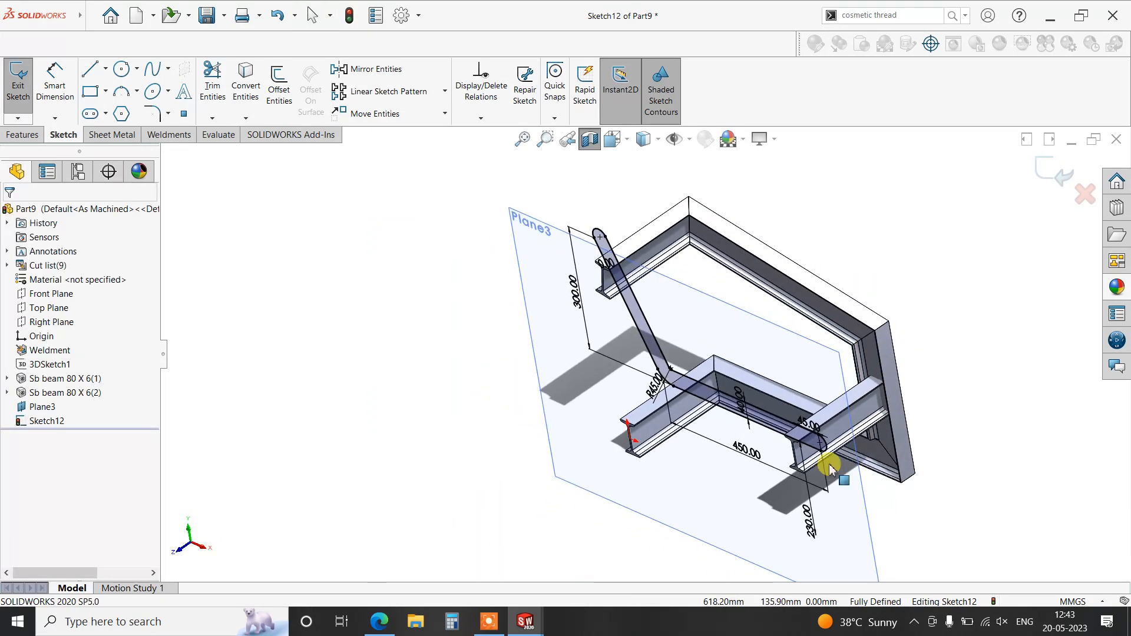
pyautogui.click(589, 139)
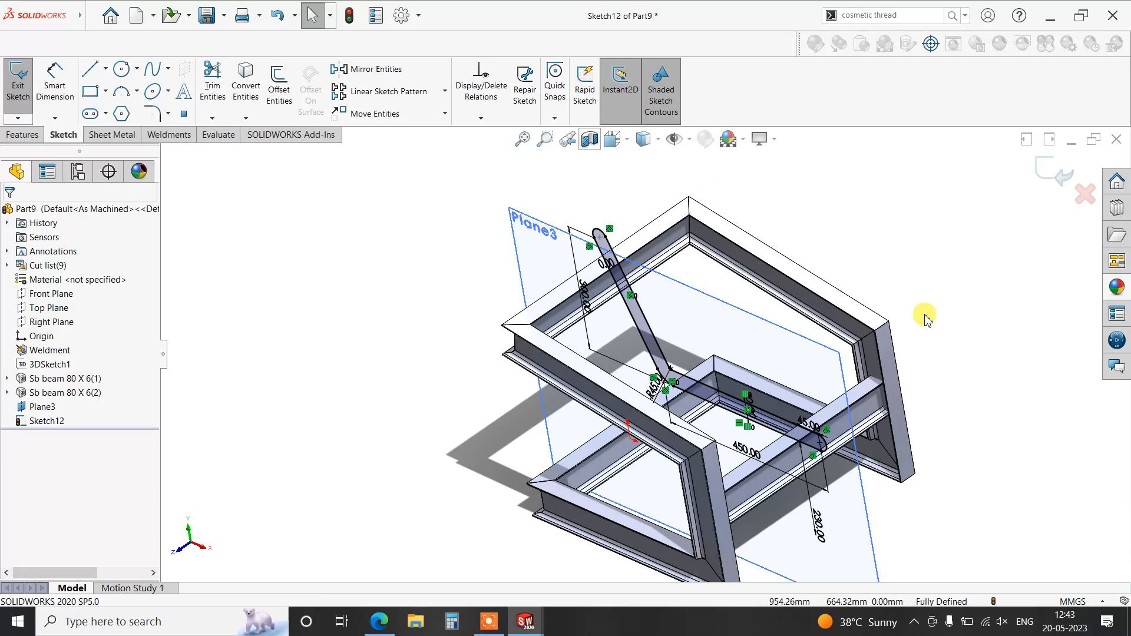
pyautogui.keyDown('ctrl'); pyautogui.moveTo(984, 317); pyautogui.dragTo(828, 345, button='middle'); pyautogui.keyUp('ctrl')
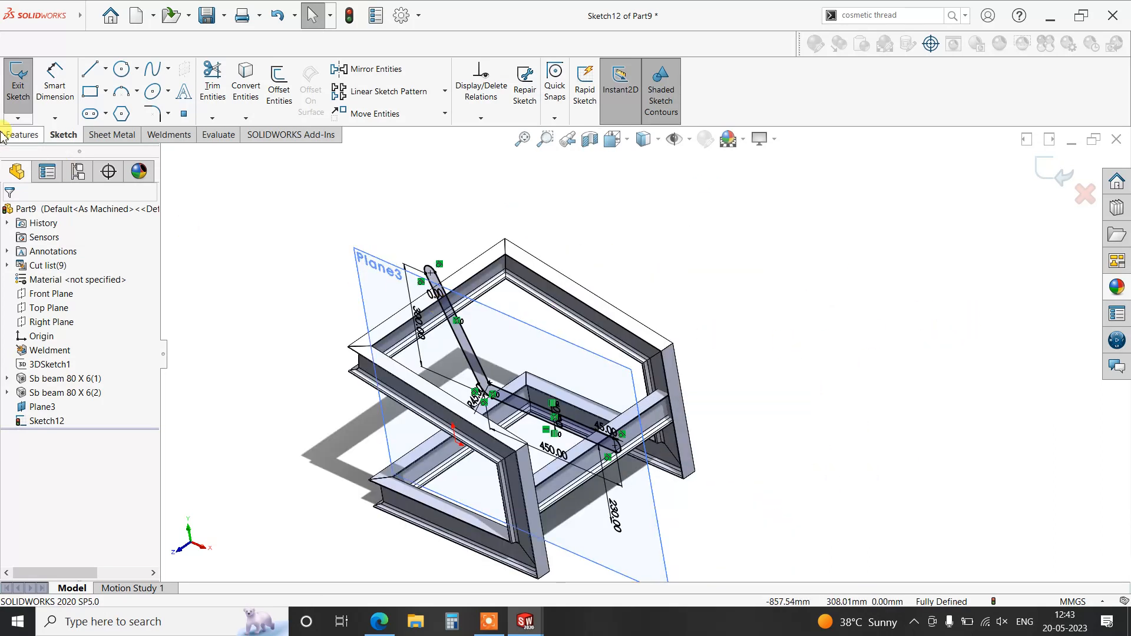
# Start a boss extrusion of the closed profile with the Up To Surface end condition.
pyautogui.click(21, 135)
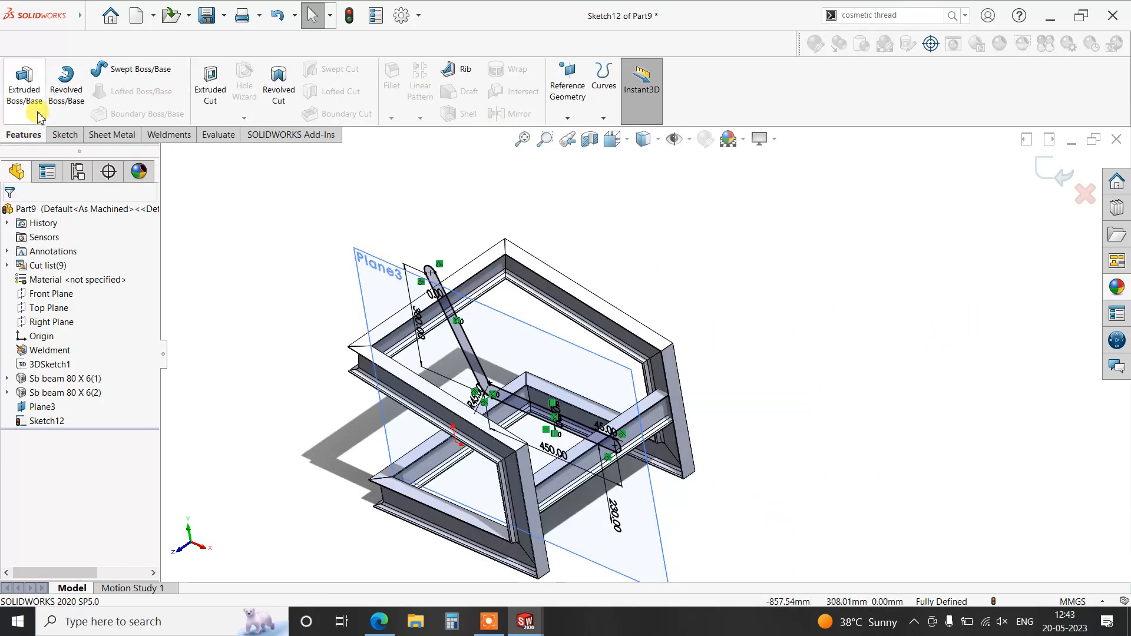
pyautogui.click(28, 109)
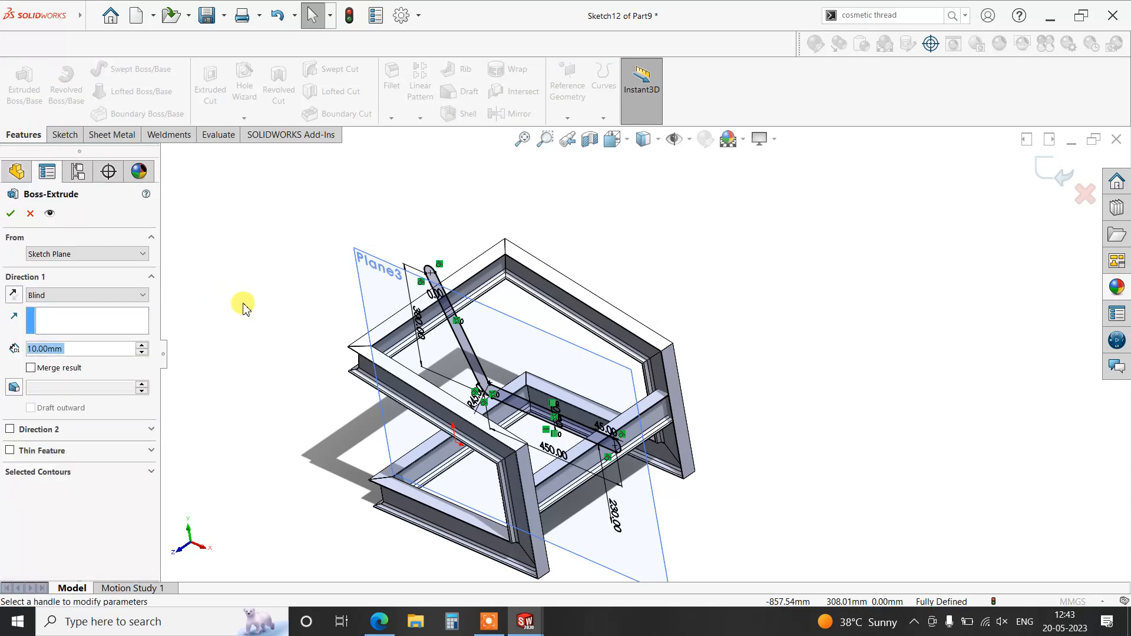
pyautogui.click(65, 295)
pyautogui.click(74, 351)
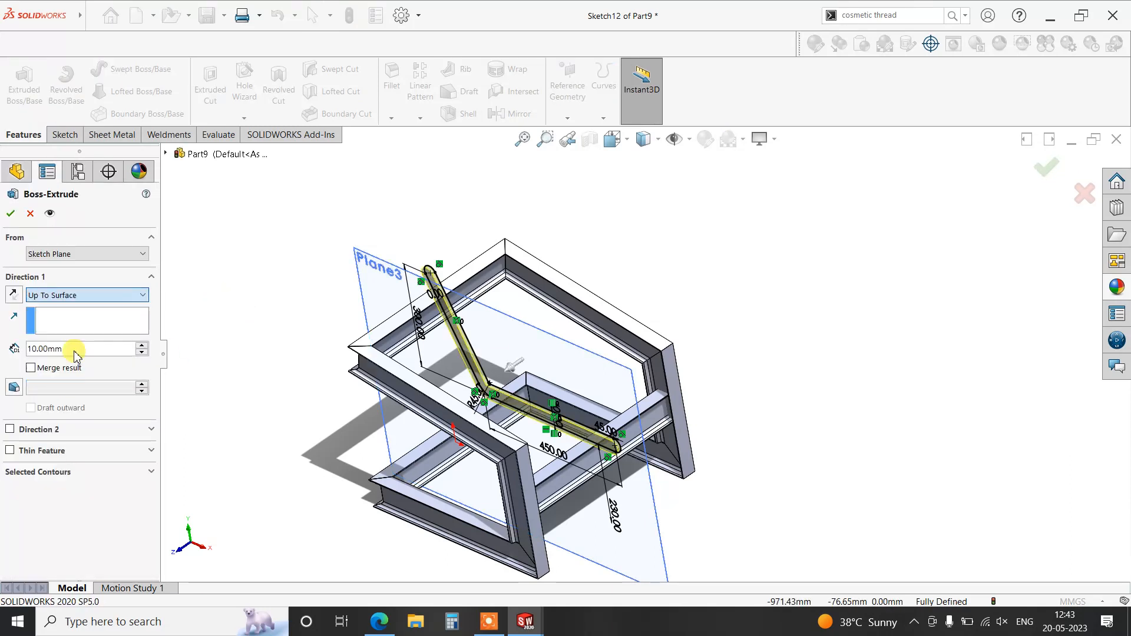
pyautogui.scroll(-10, 497, 293)
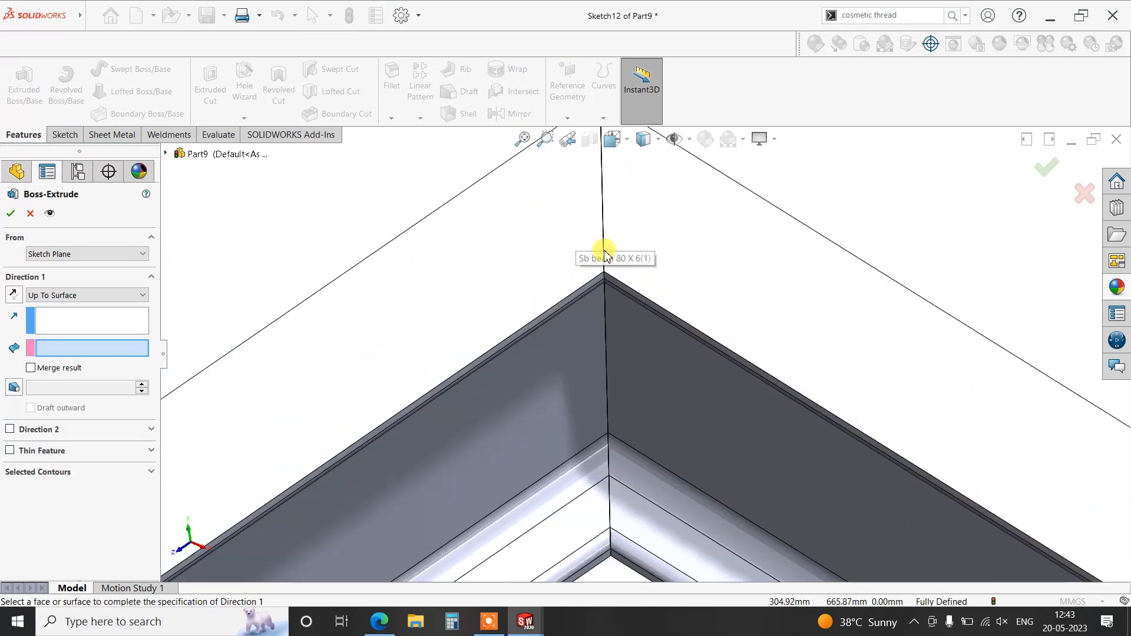
pyautogui.click(612, 293)
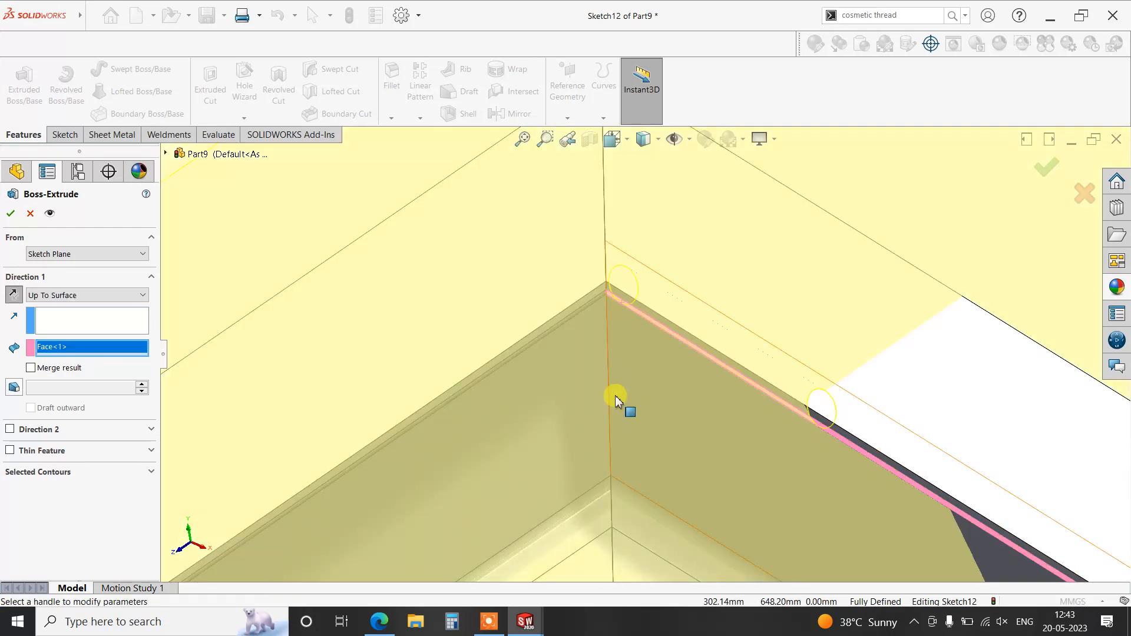
pyautogui.scroll(10, 628, 456)
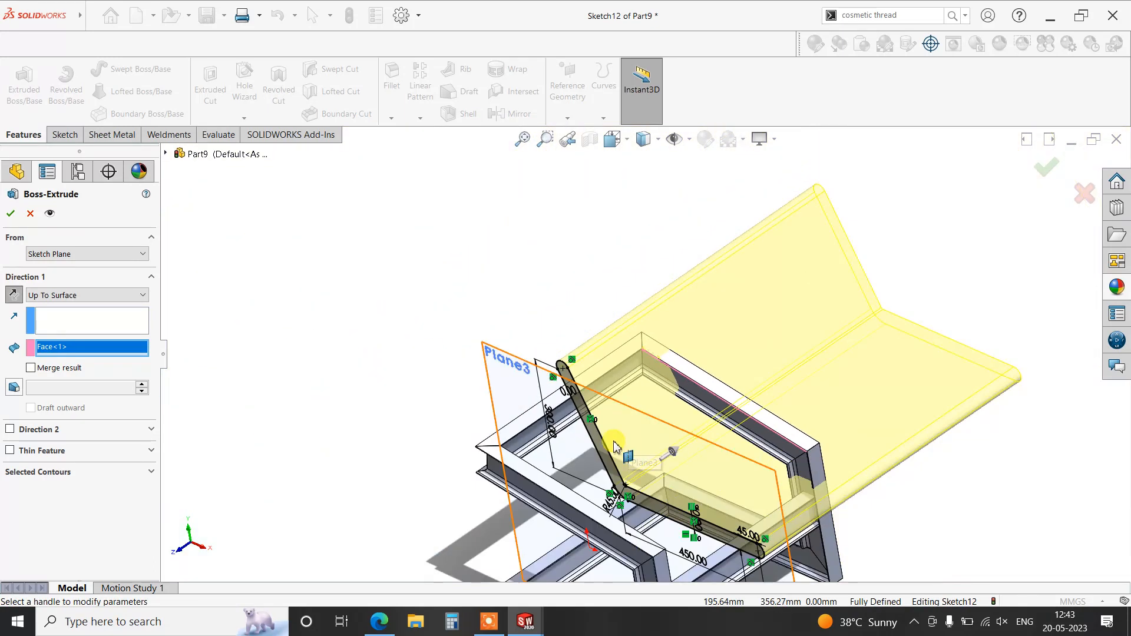
pyautogui.rightClick(59, 353)
pyautogui.click(95, 361)
# Extrude the profile up to the narrow edge face of the inner flange on the rear frame's upright, without merging the result.
pyautogui.scroll(-5, 752, 457)
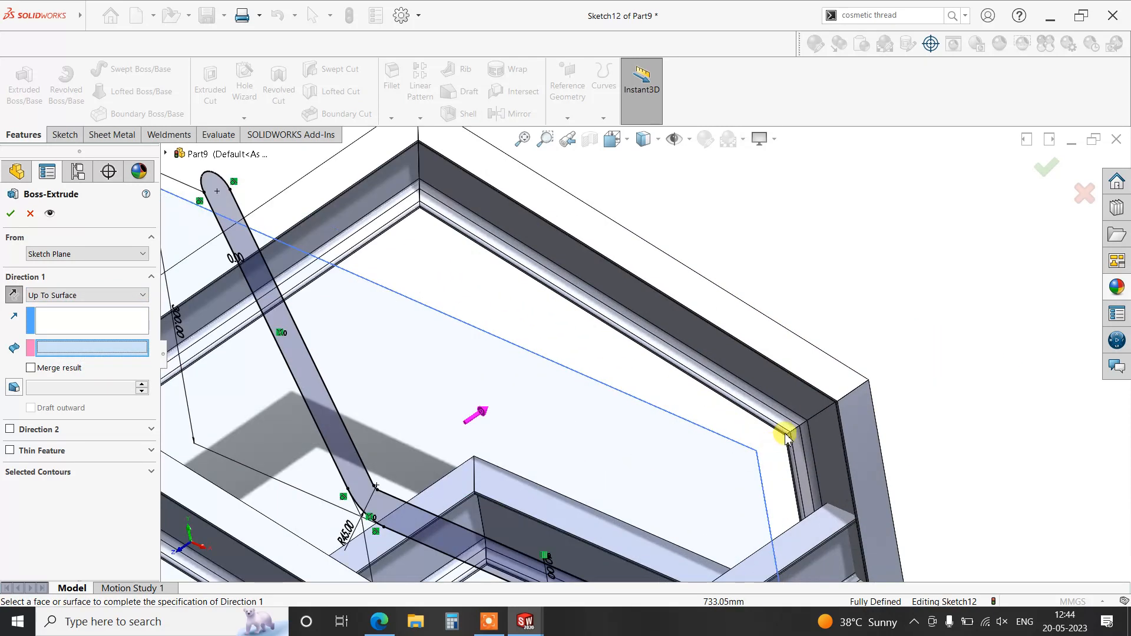
pyautogui.scroll(-6, 786, 435)
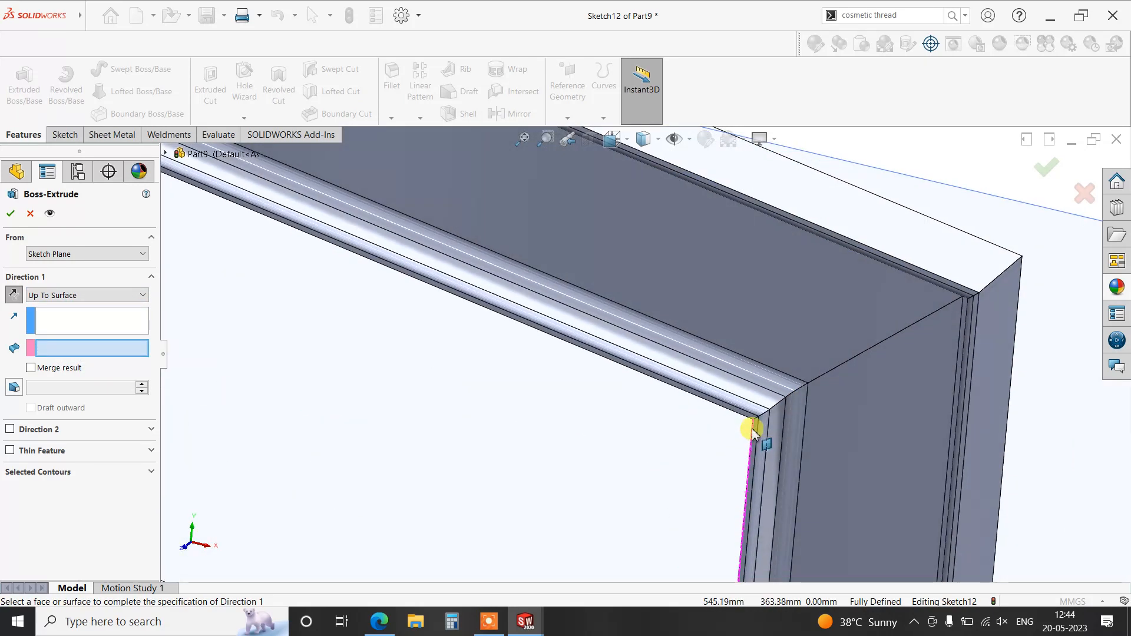
pyautogui.scroll(-4, 750, 431)
pyautogui.click(710, 417)
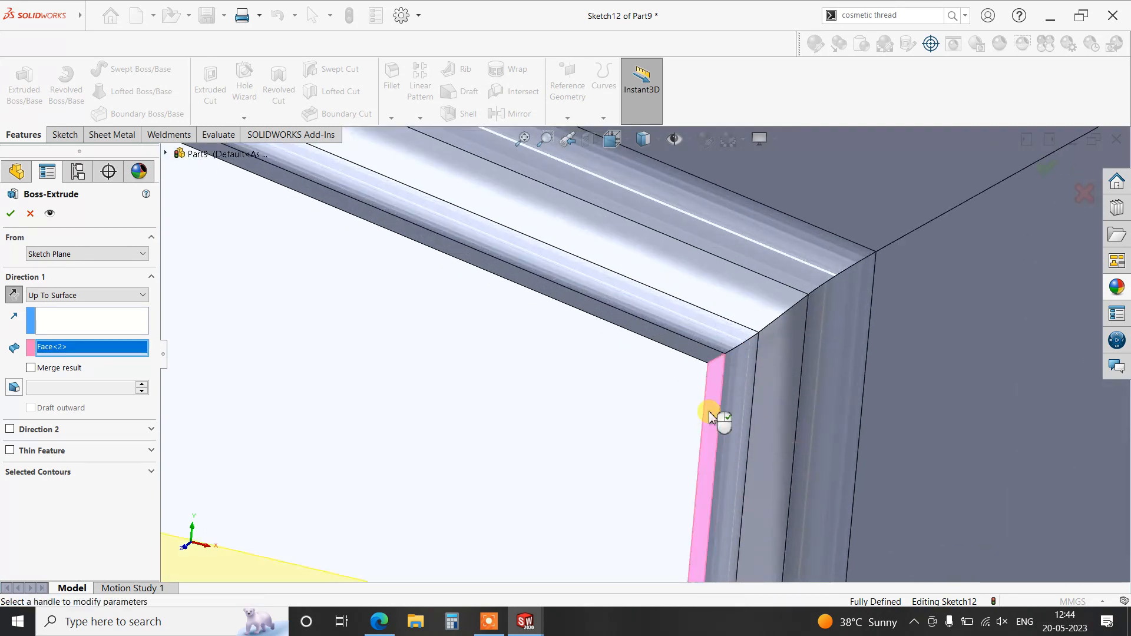
pyautogui.scroll(8, 446, 411)
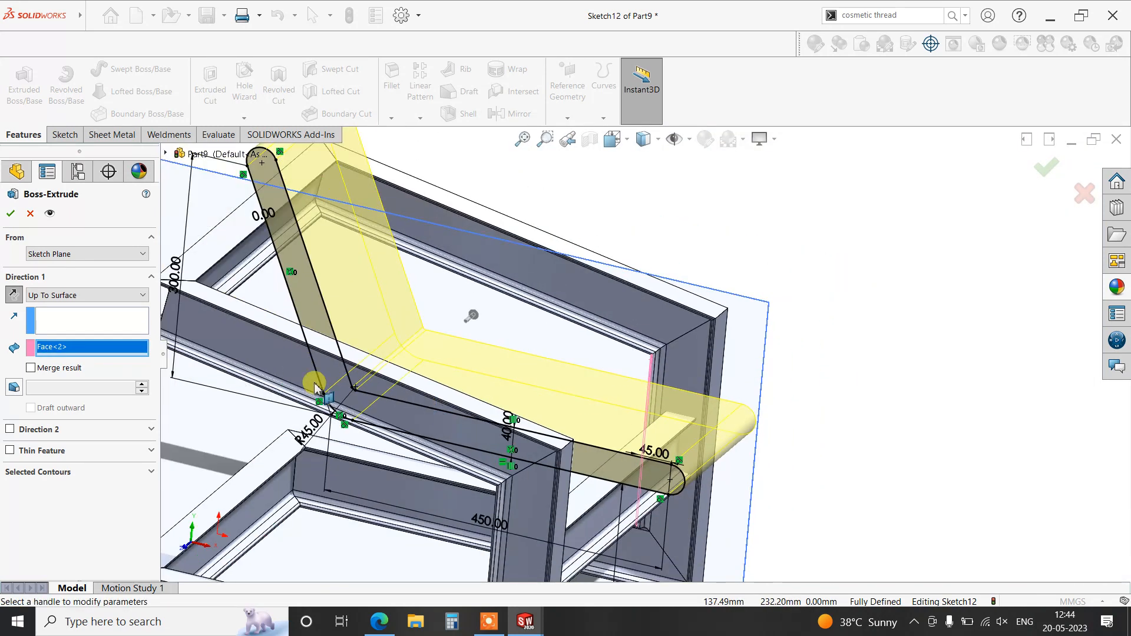
pyautogui.click(11, 213)
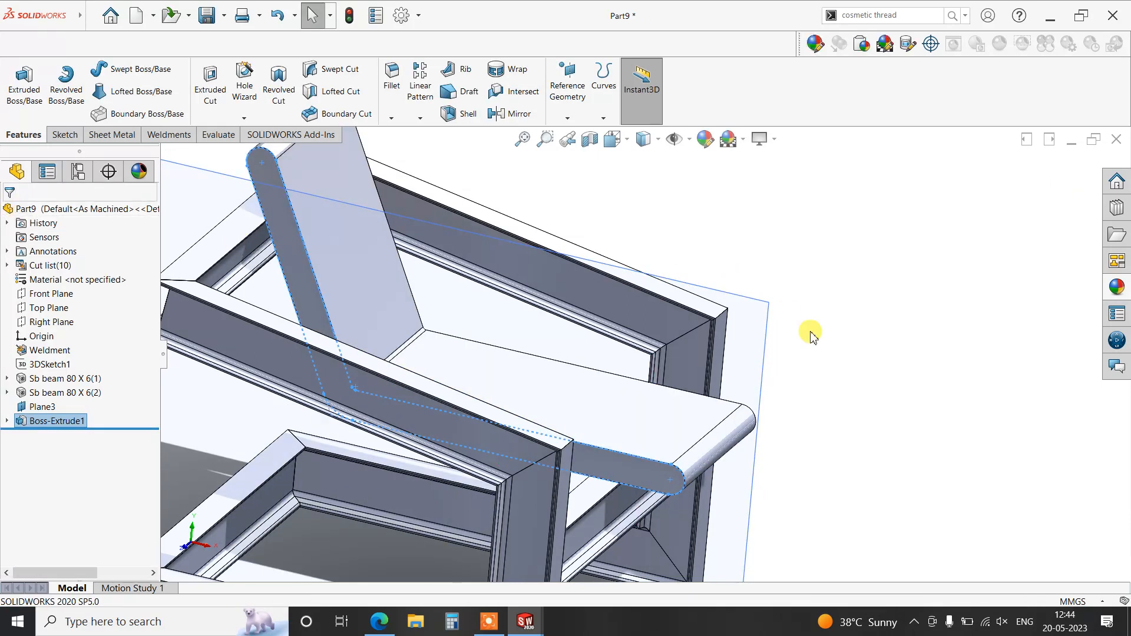
# Hide the mid plane and show the model in isometric view.
pyautogui.click(674, 498)
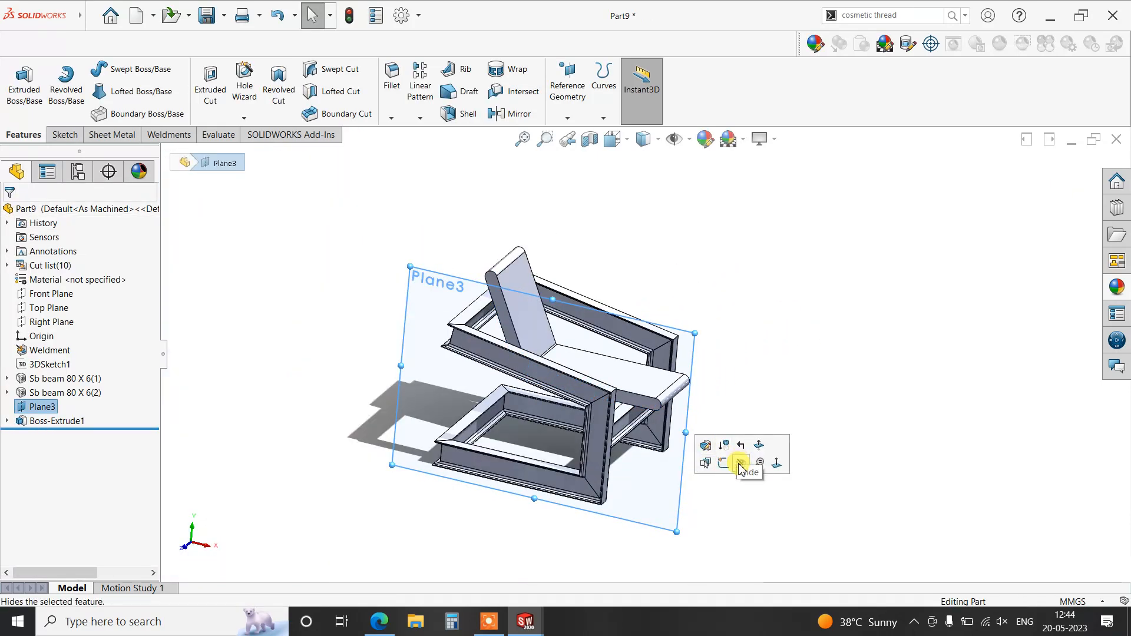
pyautogui.click(740, 465)
pyautogui.hotkey('ctrl', '7')
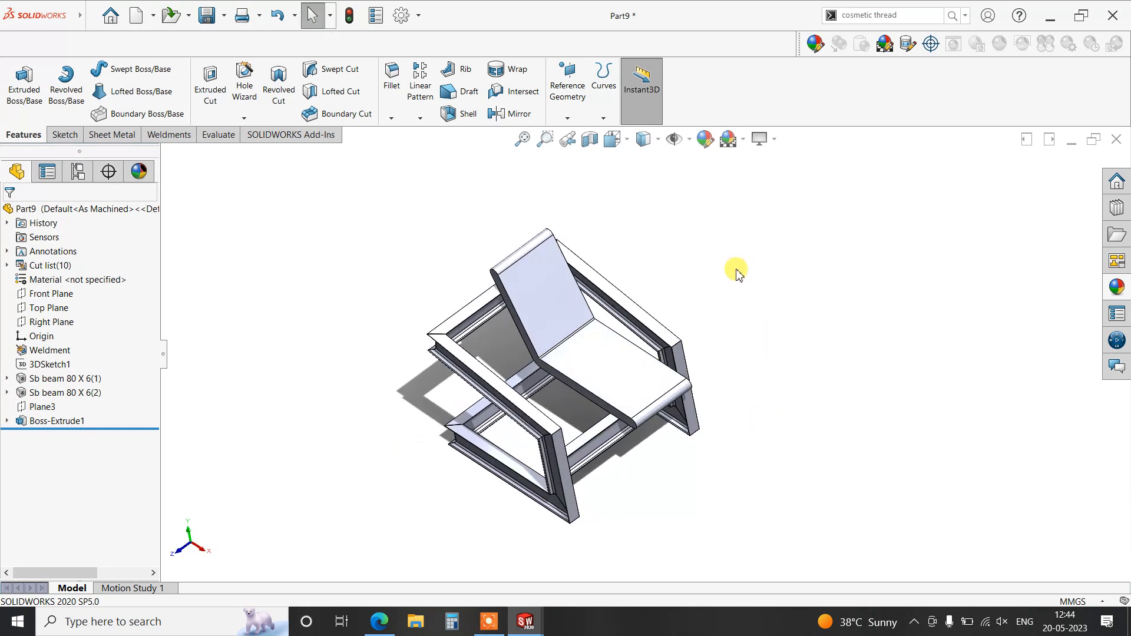
# Mirror the seat and backrest extrusion about its flat side face at the chair's middle, using Geometry Pattern.
pyautogui.click(514, 116)
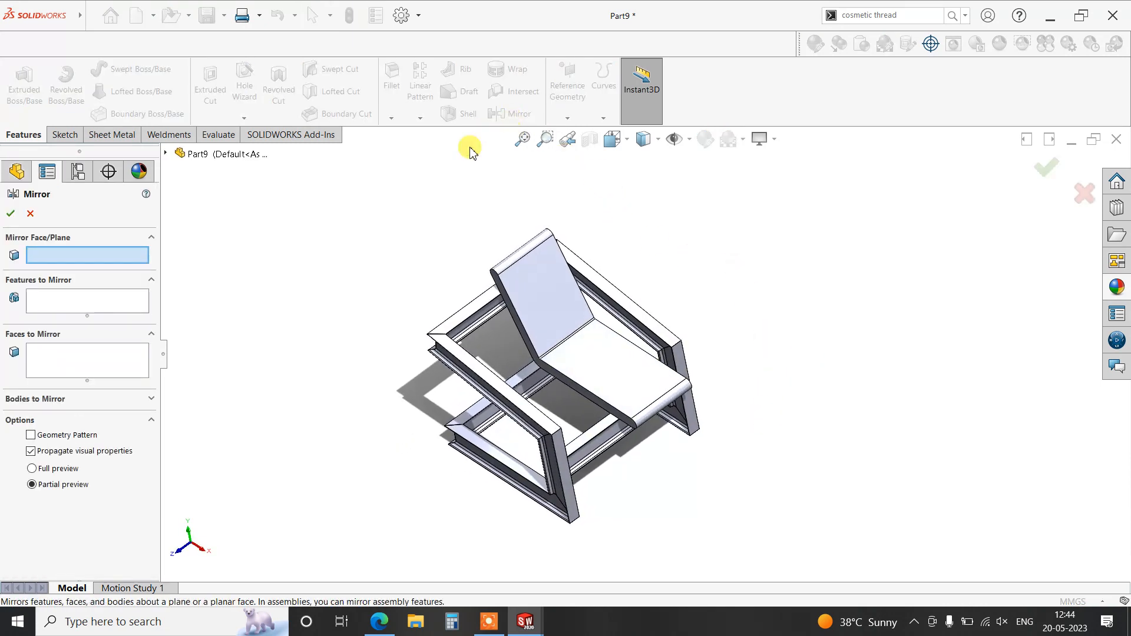
pyautogui.scroll(-5, 471, 303)
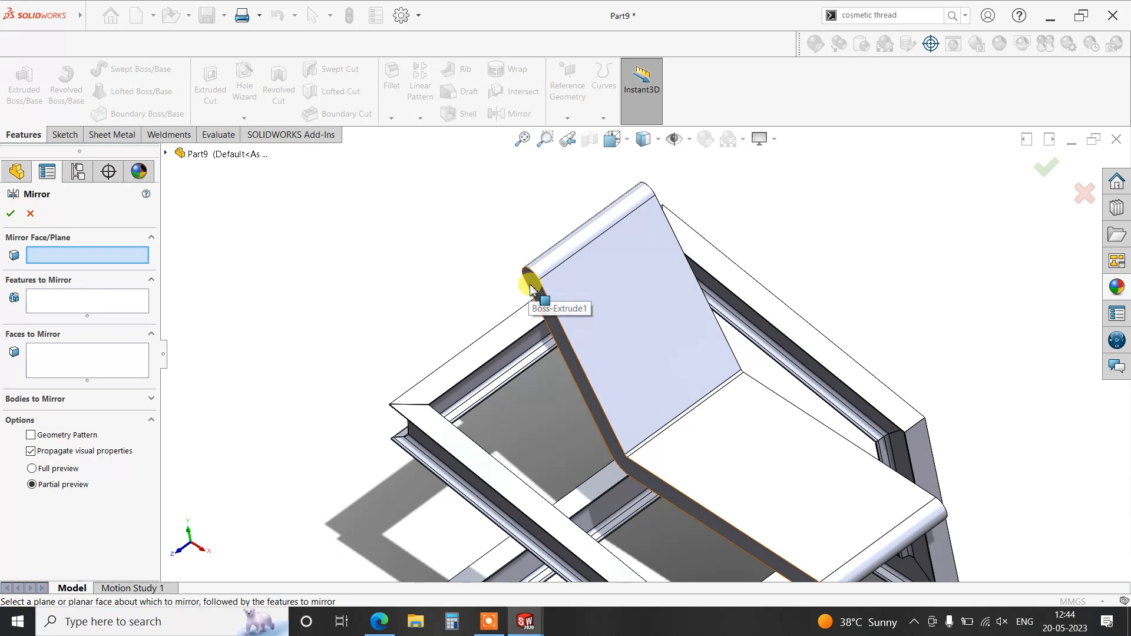
pyautogui.click(532, 285)
pyautogui.click(574, 332)
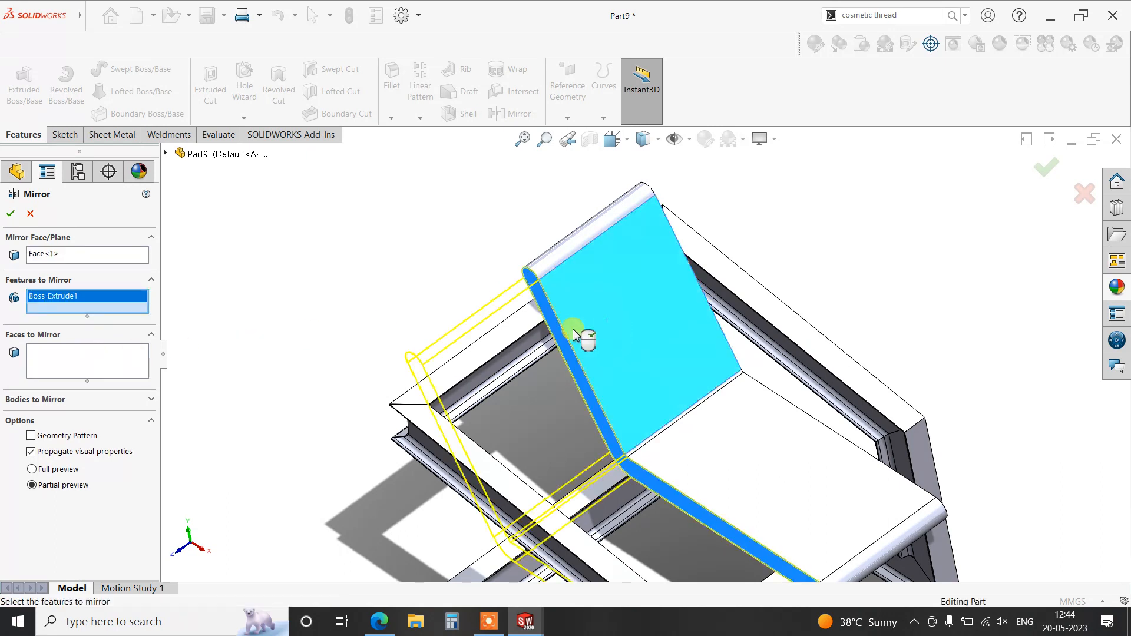
pyautogui.click(8, 213)
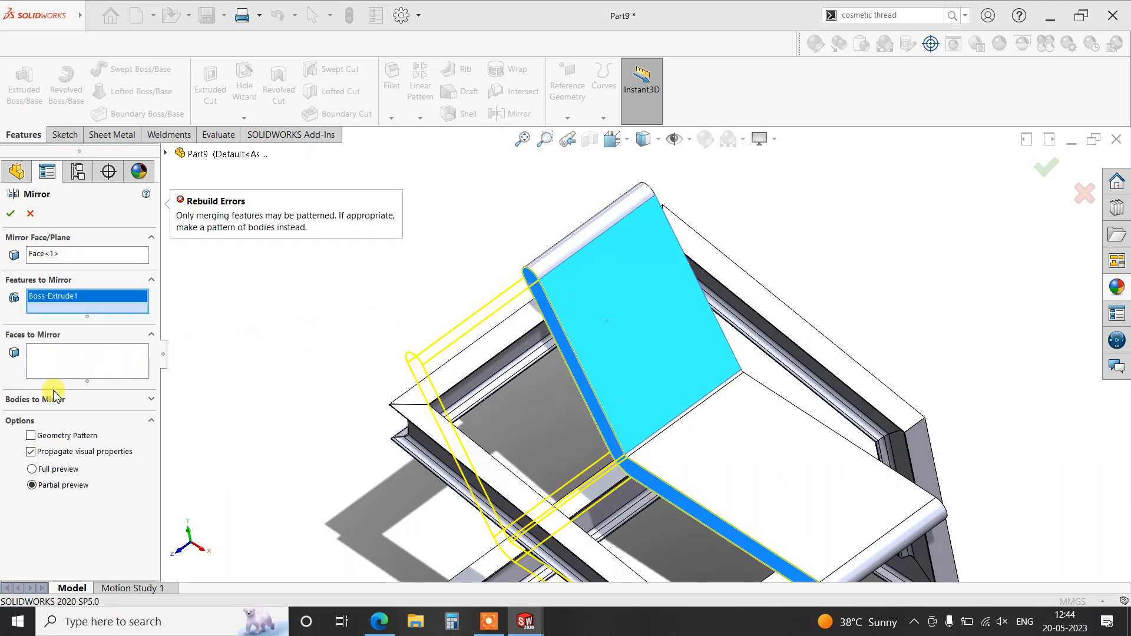
pyautogui.click(53, 436)
pyautogui.click(10, 213)
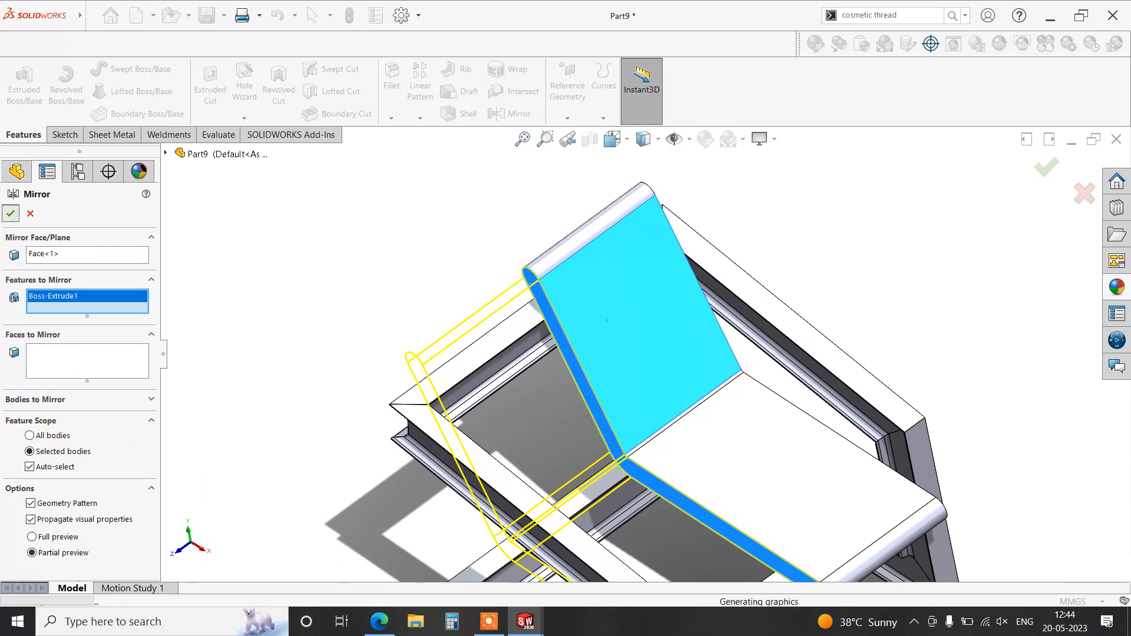
# Examine the full-width mirrored seat and backrest within the frame, from an isometric view and slightly lower angles.
pyautogui.scroll(4, 711, 475)
pyautogui.scroll(1, 782, 564)
pyautogui.moveTo(778, 558); pyautogui.dragTo(781, 503, button='middle')
pyautogui.scroll(-3, 902, 441)
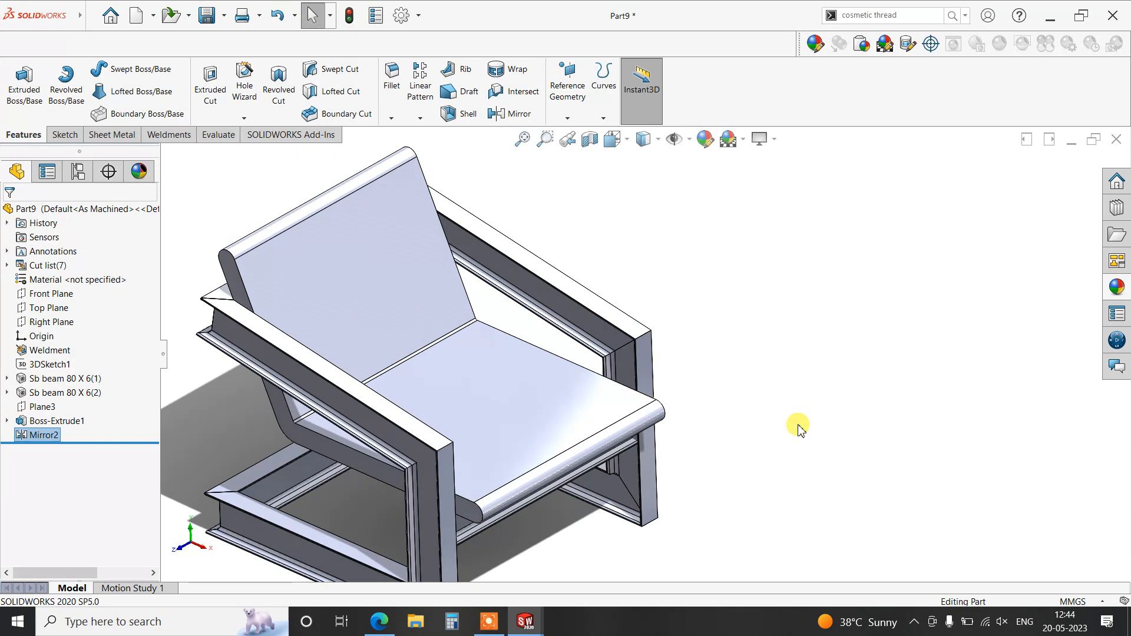
pyautogui.press('space')
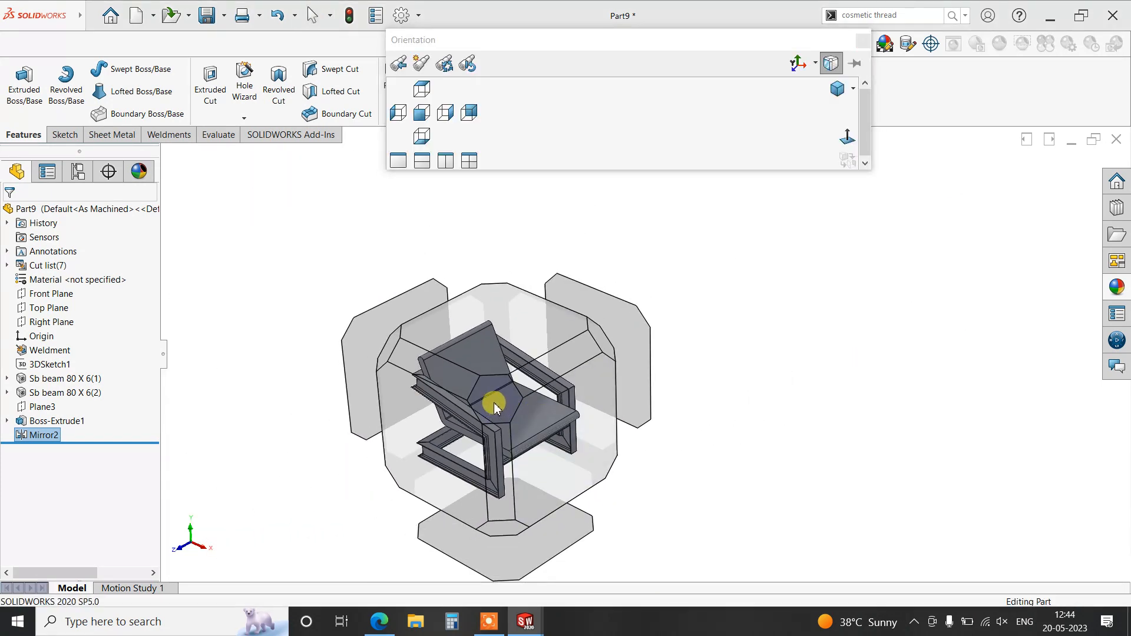
pyautogui.click(525, 404)
pyautogui.scroll(-1, 1066, 331)
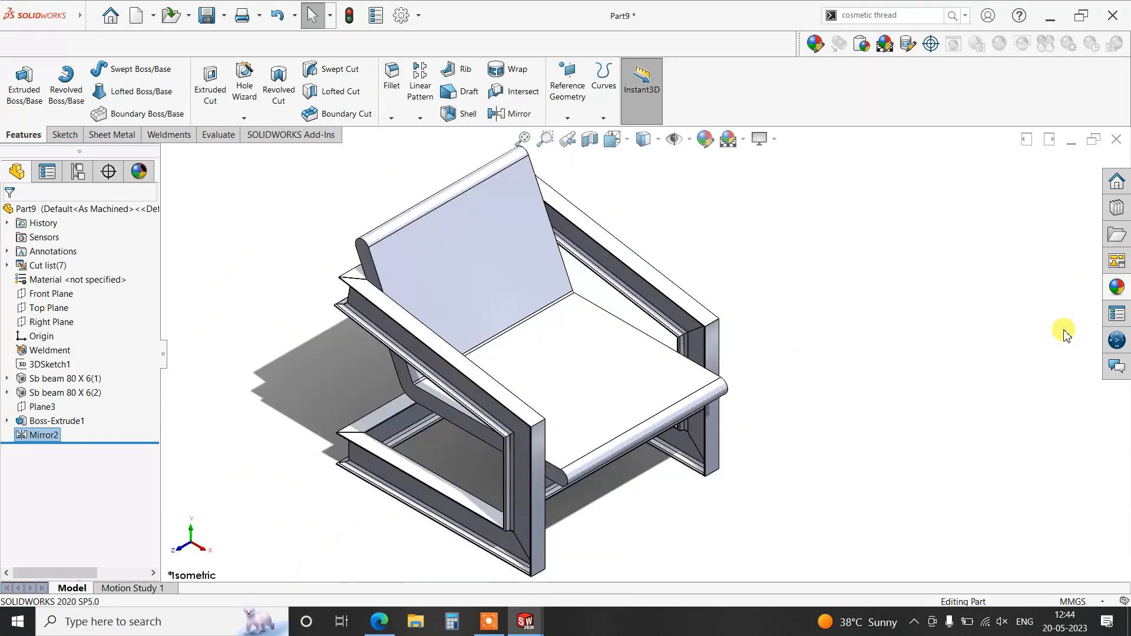
pyautogui.scroll(1, 813, 483)
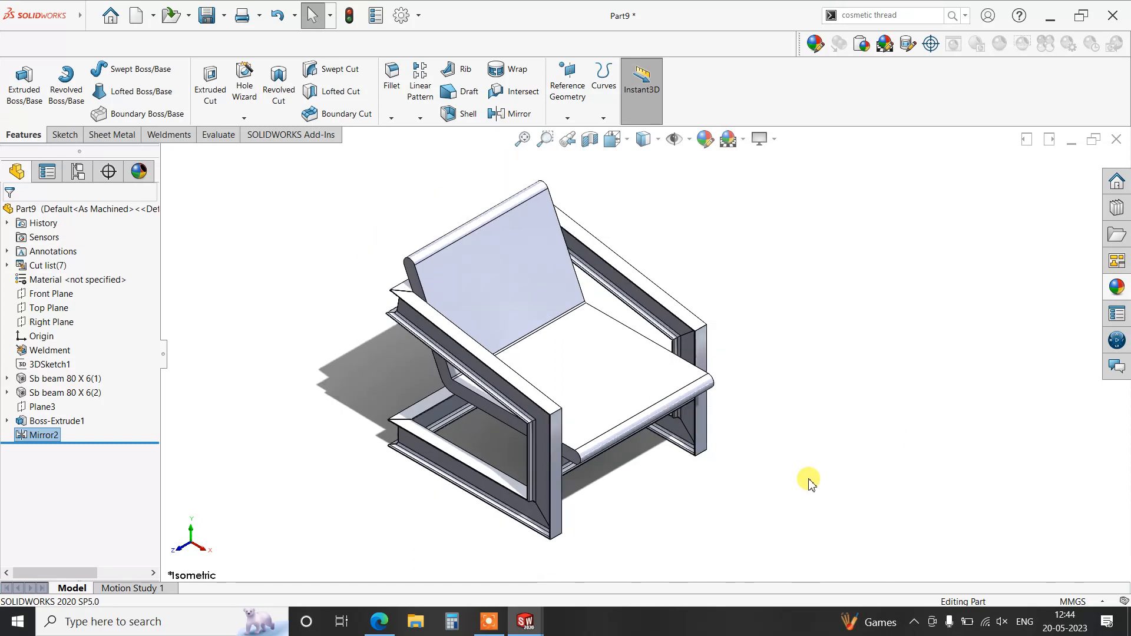
pyautogui.moveTo(788, 482)
pyautogui.mouseDown(button='middle')
pyautogui.moveTo(816, 411)
pyautogui.moveTo(884, 391)
pyautogui.moveTo(1040, 427)
pyautogui.moveTo(875, 415)
pyautogui.moveTo(801, 429)
pyautogui.moveTo(785, 444)
pyautogui.moveTo(787, 468)
pyautogui.mouseUp(button='middle')
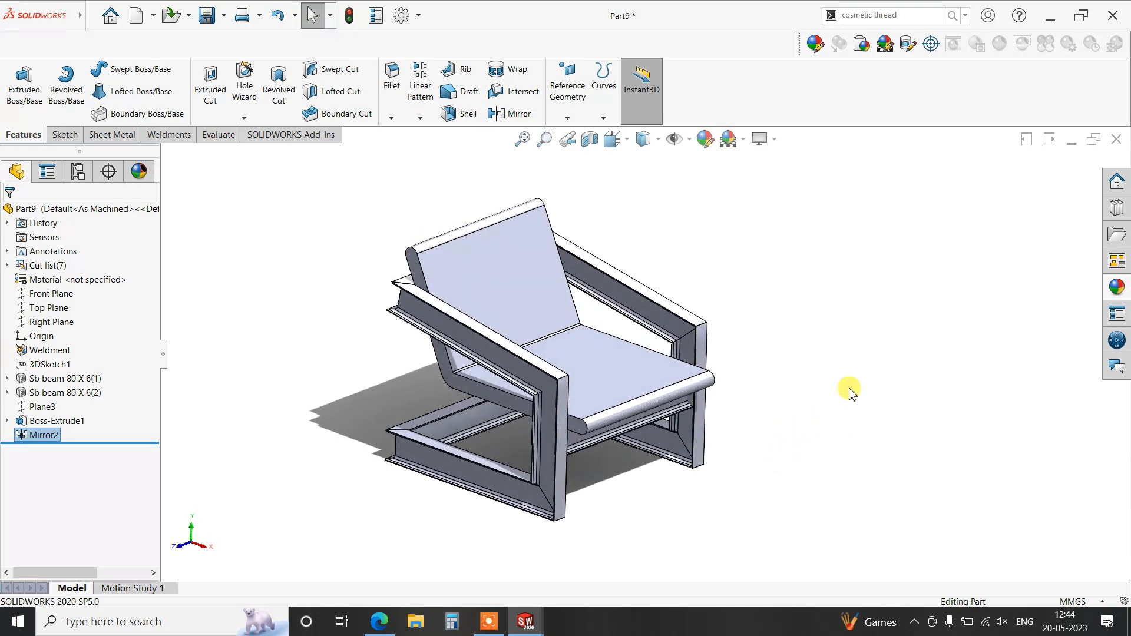
# Apply the varnished yellow pine wood appearance to the whole chair part.
pyautogui.click(1116, 289)
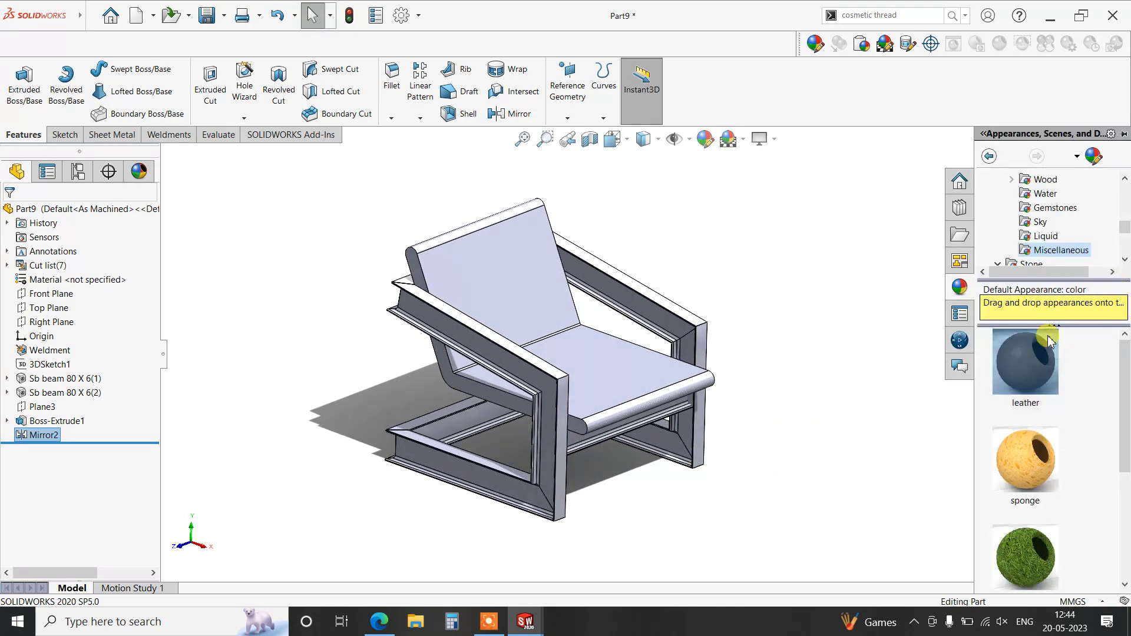
pyautogui.scroll(-3, 1075, 417)
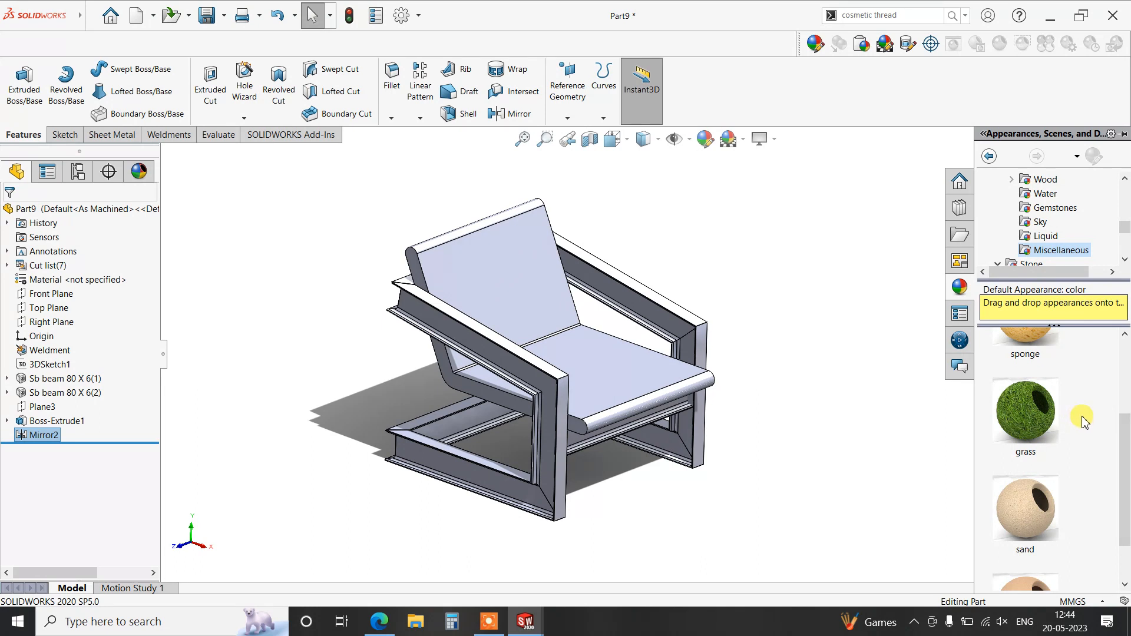
pyautogui.scroll(-2, 1082, 422)
pyautogui.scroll(4, 1082, 421)
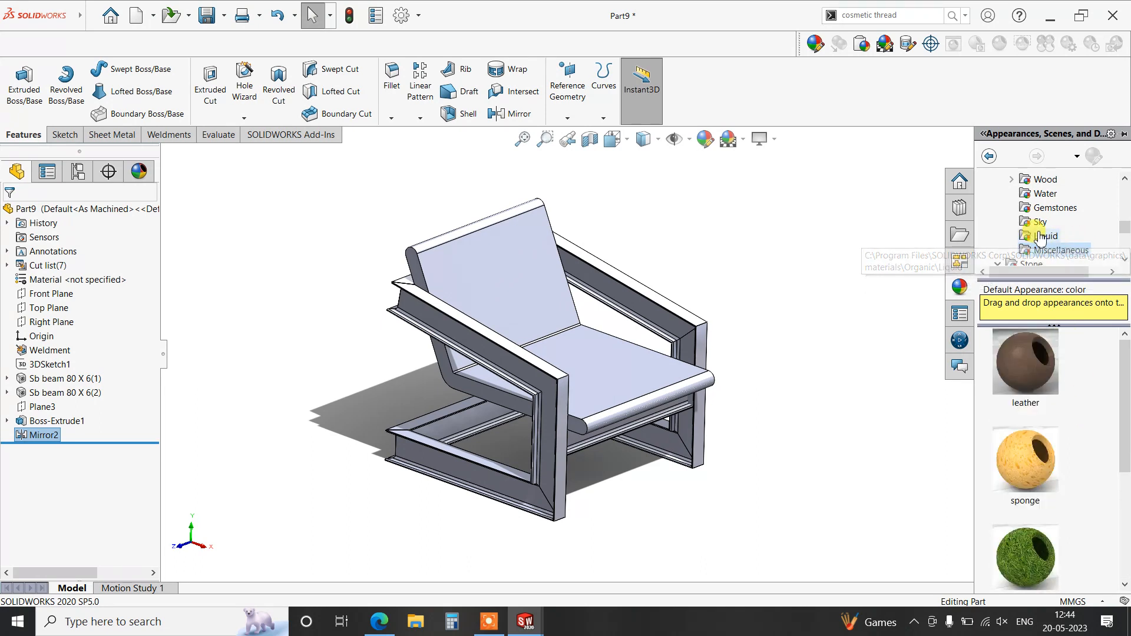
pyautogui.click(1012, 180)
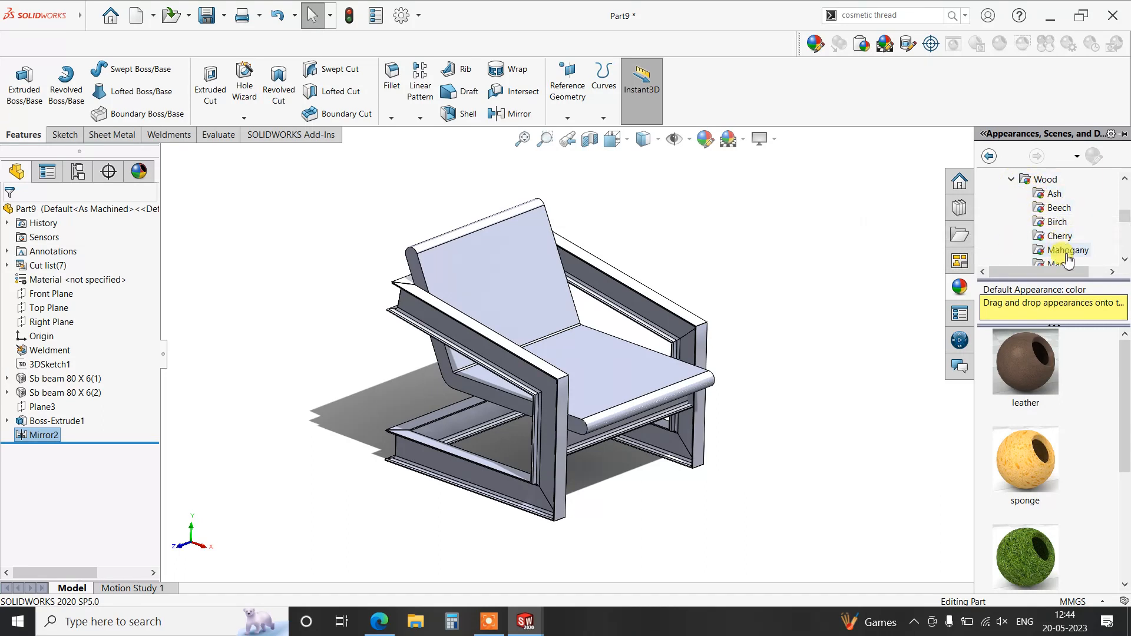
pyautogui.scroll(-2, 1067, 259)
pyautogui.click(1064, 237)
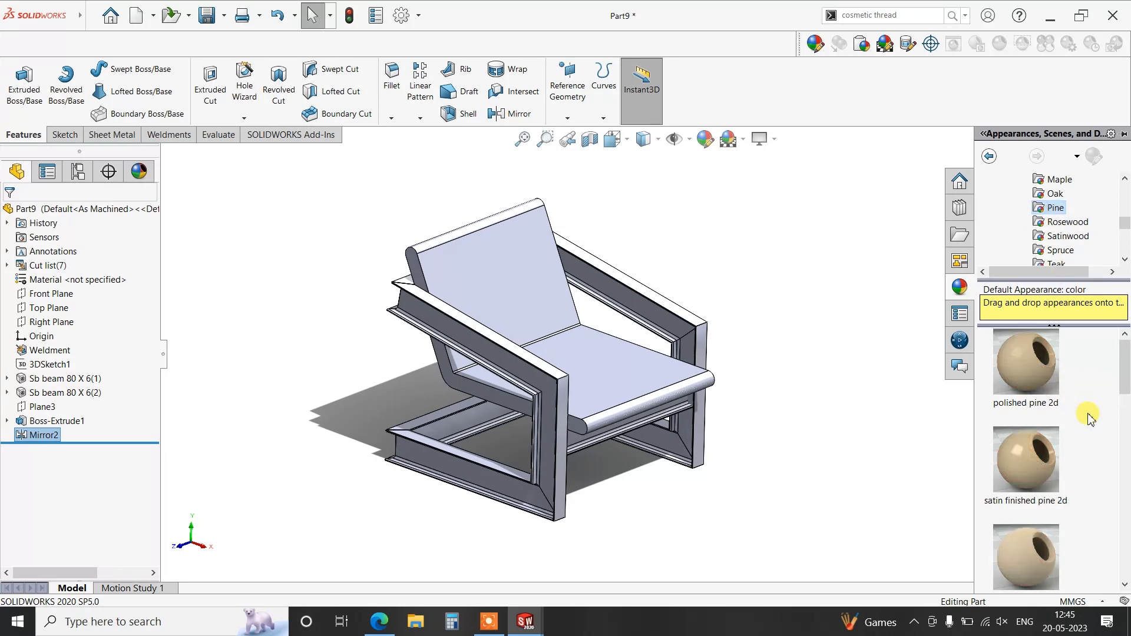
pyautogui.scroll(-5, 1088, 417)
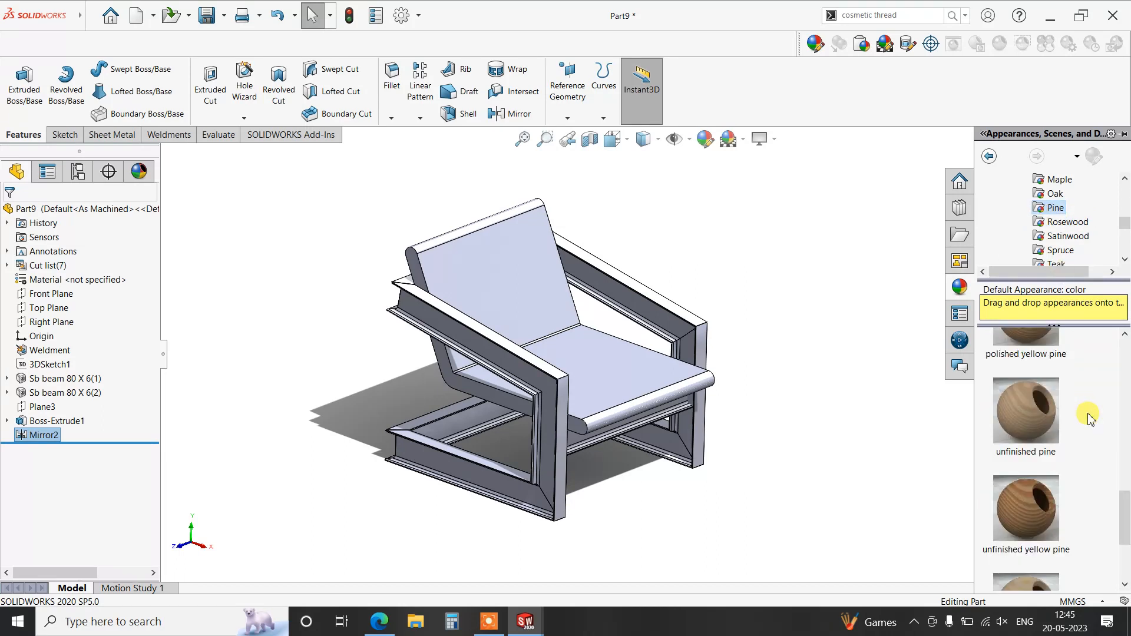
pyautogui.scroll(-3, 1003, 496)
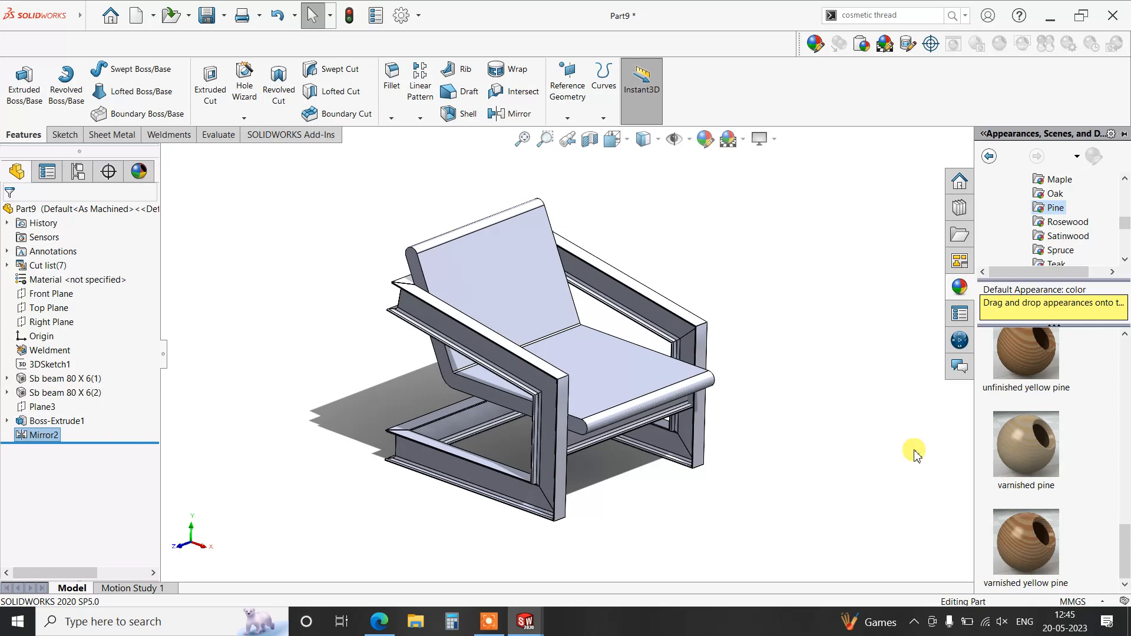
pyautogui.moveTo(1026, 541); pyautogui.dragTo(510, 376)
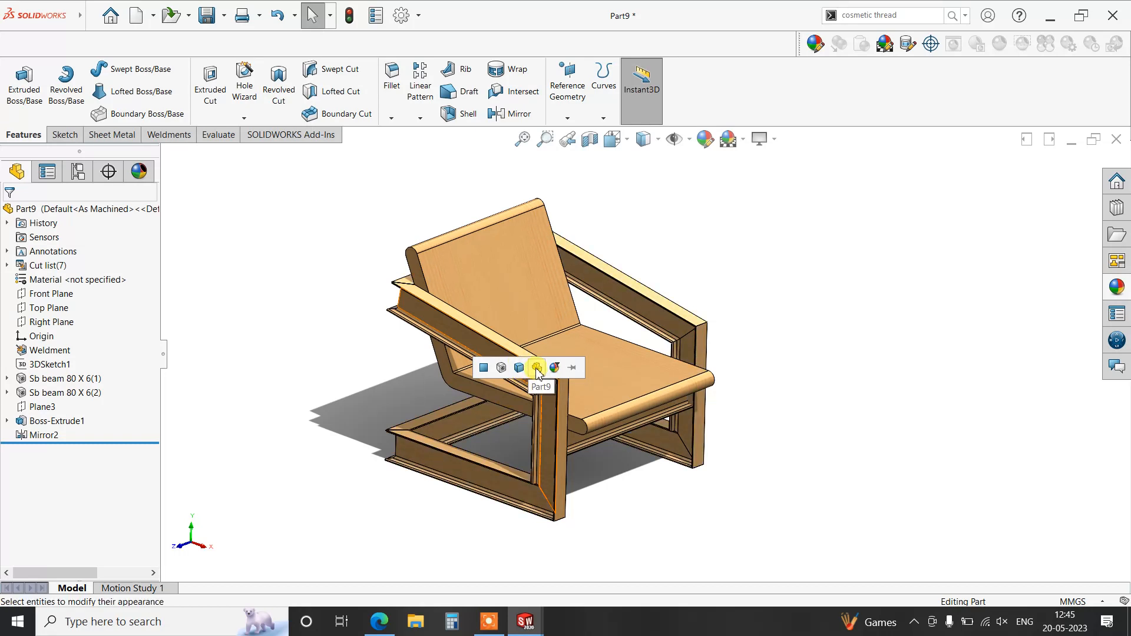
pyautogui.click(536, 367)
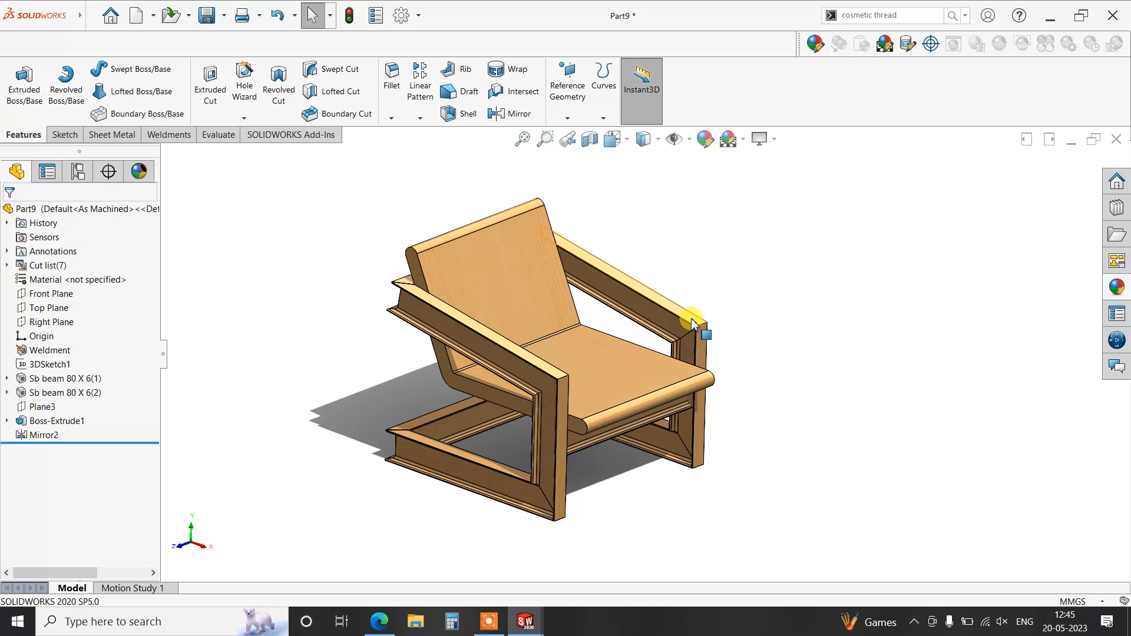
pyautogui.click(38, 422)
pyautogui.click(47, 389)
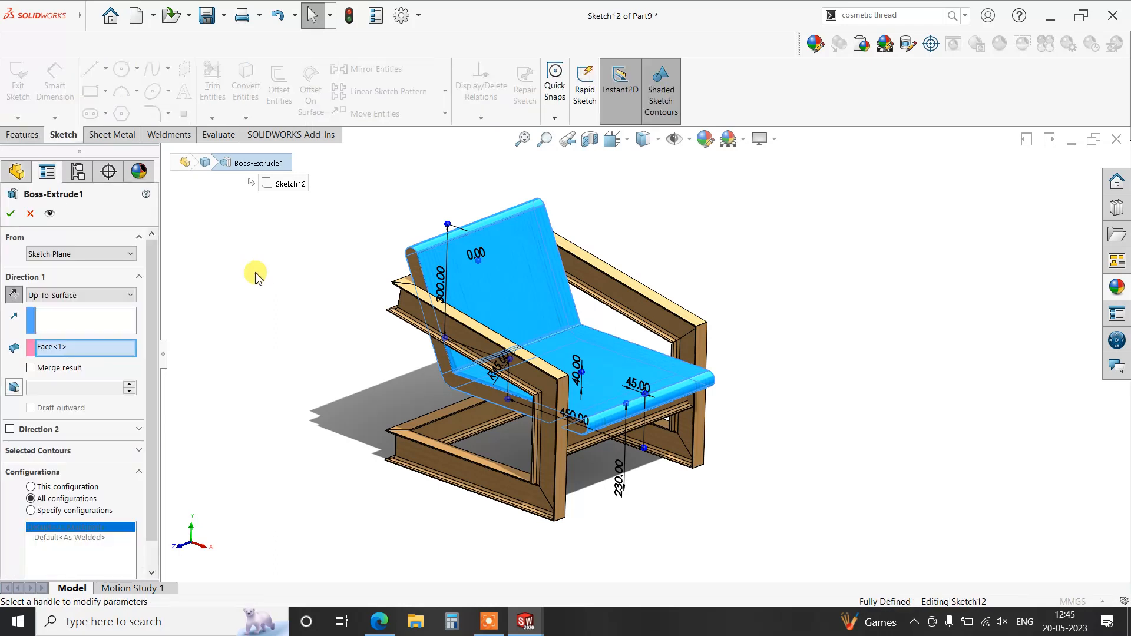
pyautogui.click(59, 369)
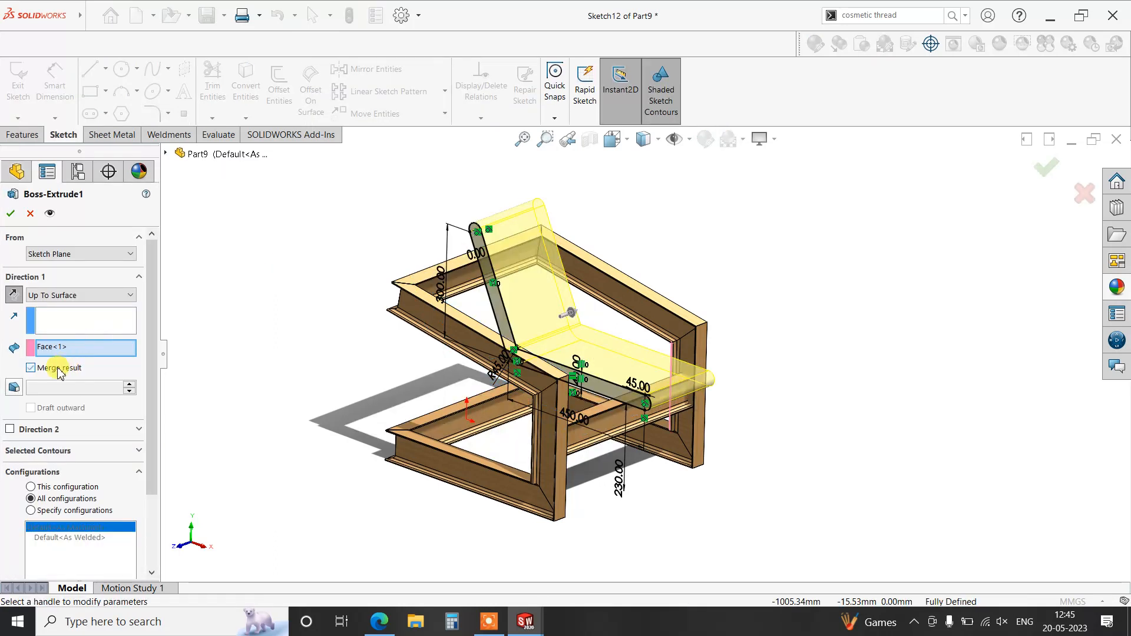
pyautogui.click(59, 369)
pyautogui.click(11, 215)
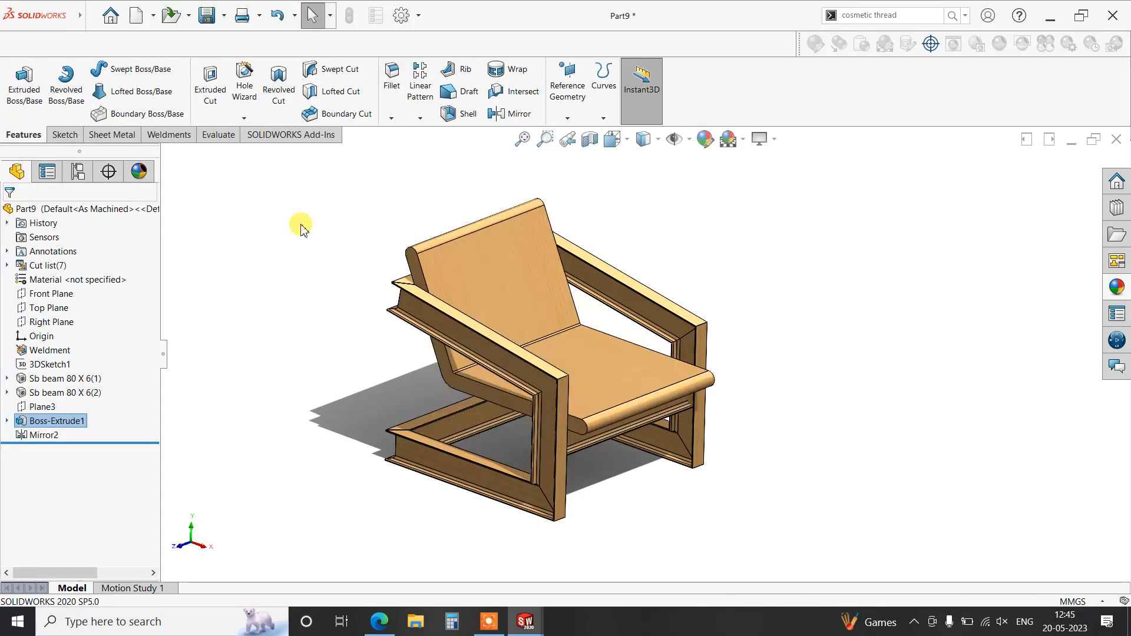
# Show the Cloth appearances from the Fabric category of the appearance library.
pyautogui.click(1116, 287)
pyautogui.scroll(5, 1076, 403)
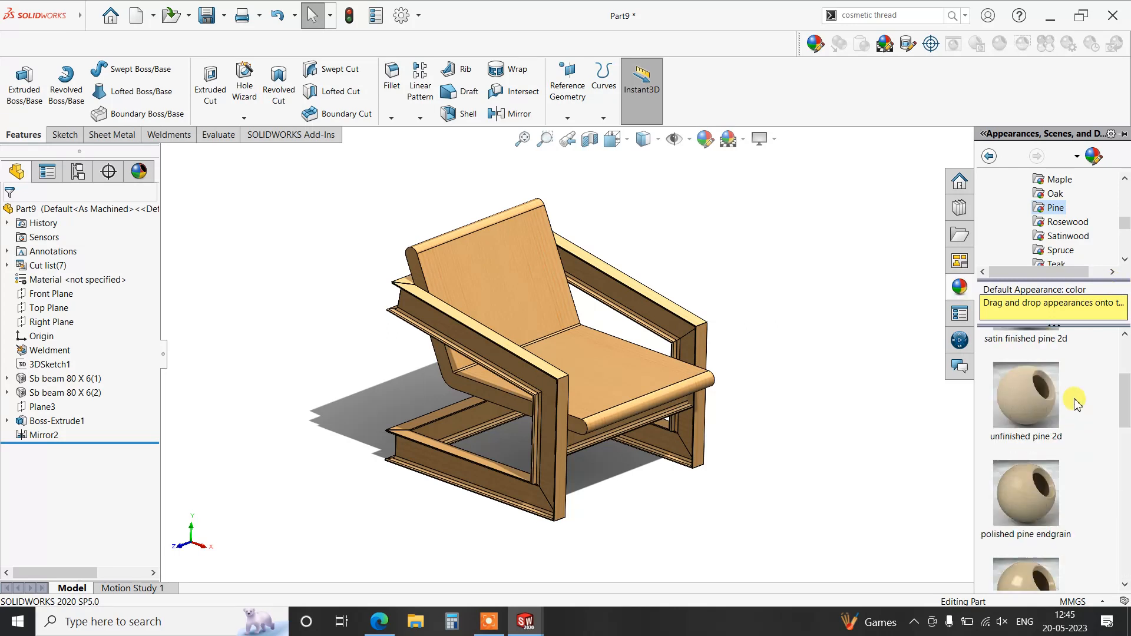
pyautogui.scroll(3, 1052, 219)
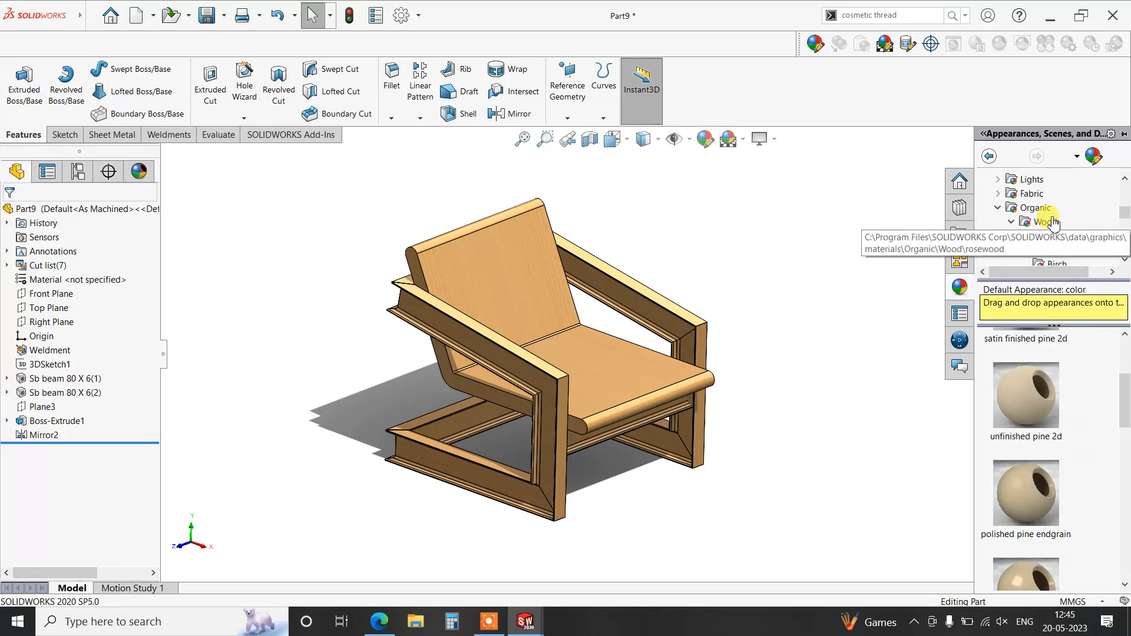
pyautogui.click(998, 208)
pyautogui.scroll(-2, 1010, 229)
pyautogui.scroll(-1, 1013, 235)
pyautogui.scroll(1, 1014, 235)
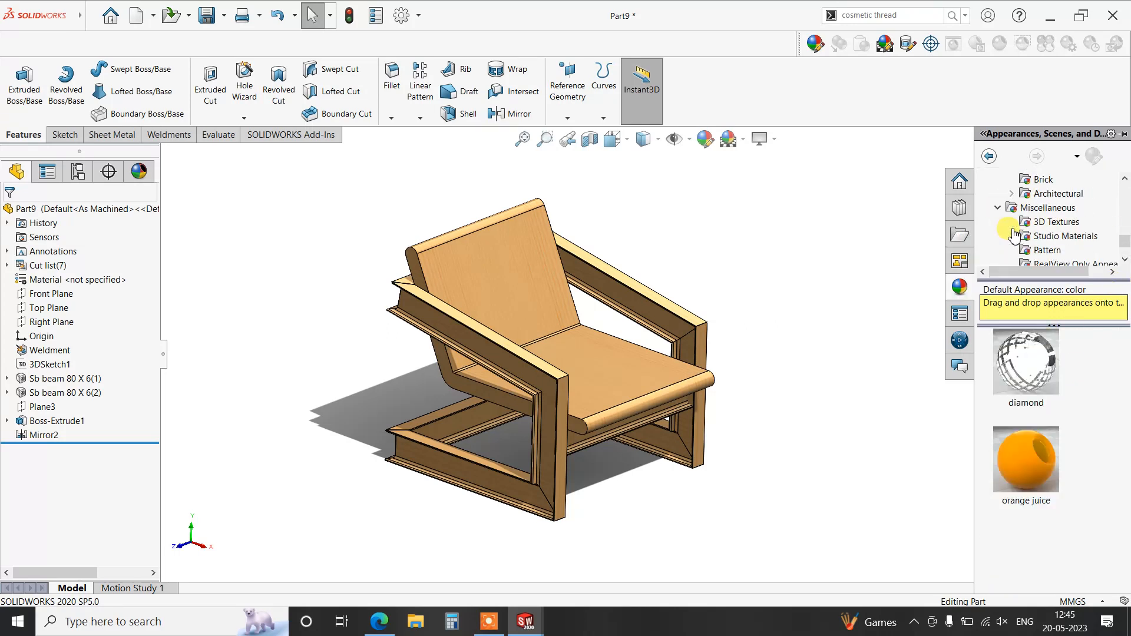
pyautogui.scroll(1, 1019, 210)
pyautogui.click(996, 179)
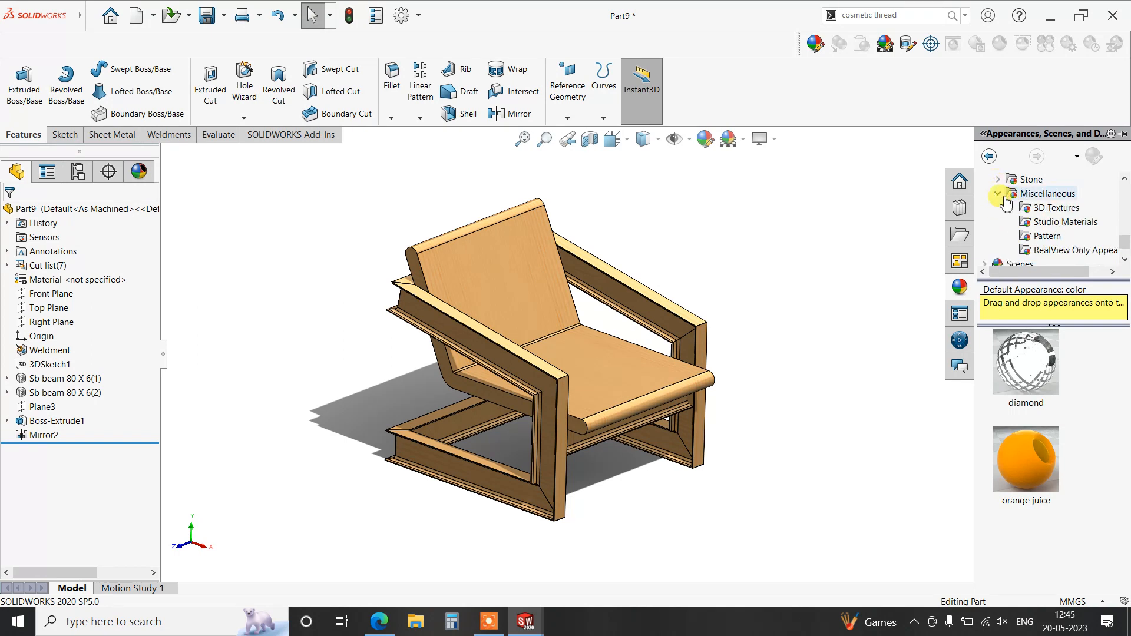
pyautogui.click(999, 193)
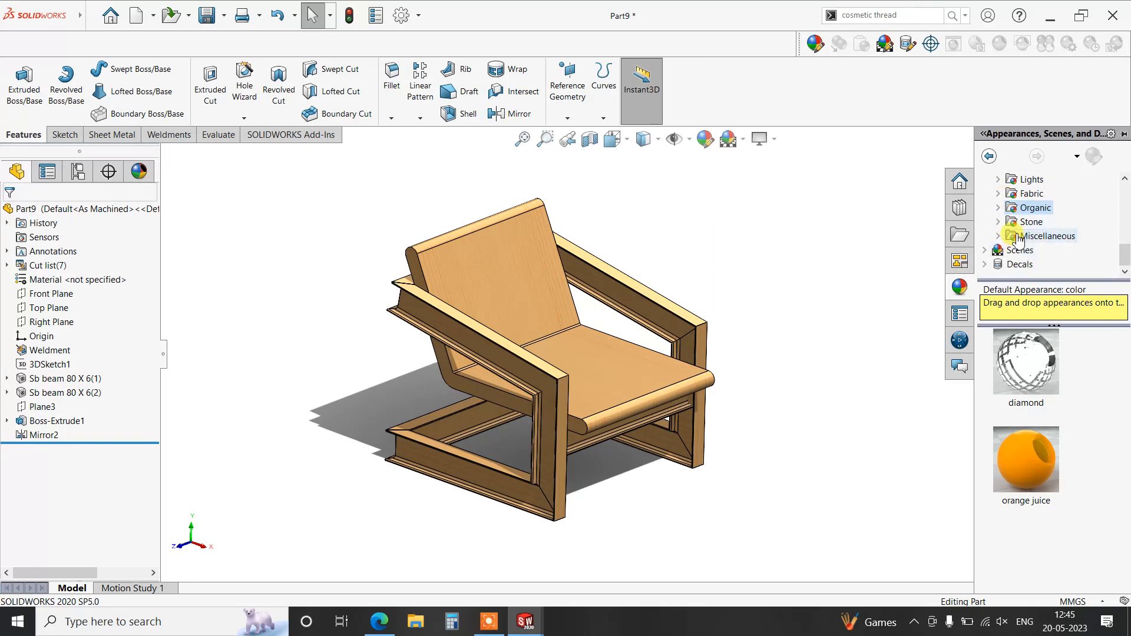
pyautogui.scroll(1, 1017, 239)
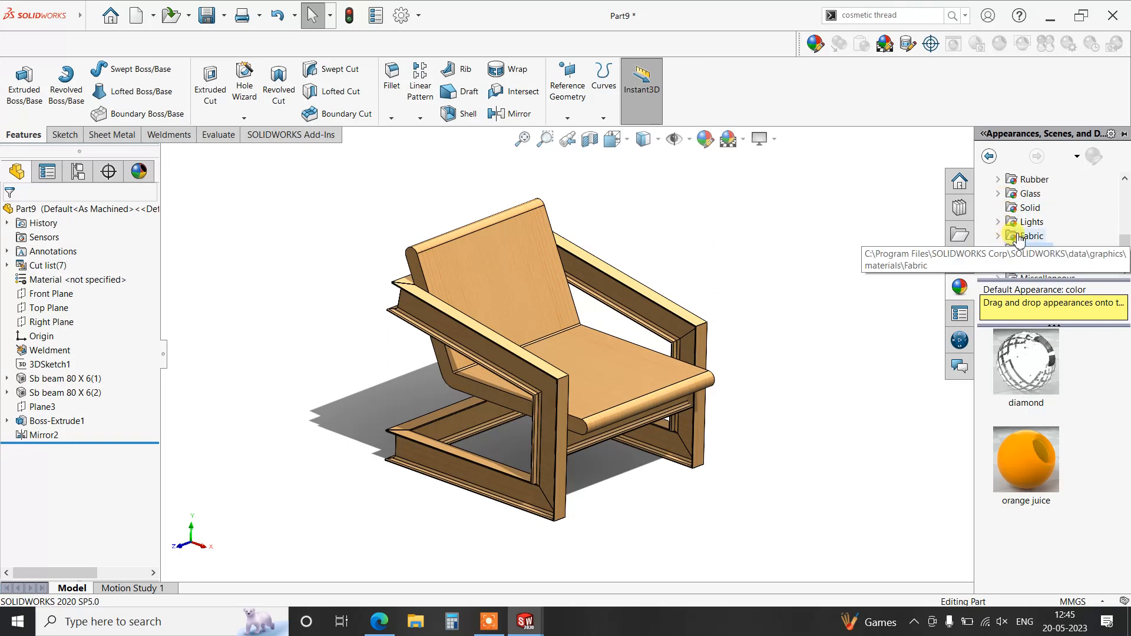
pyautogui.doubleClick(1017, 239)
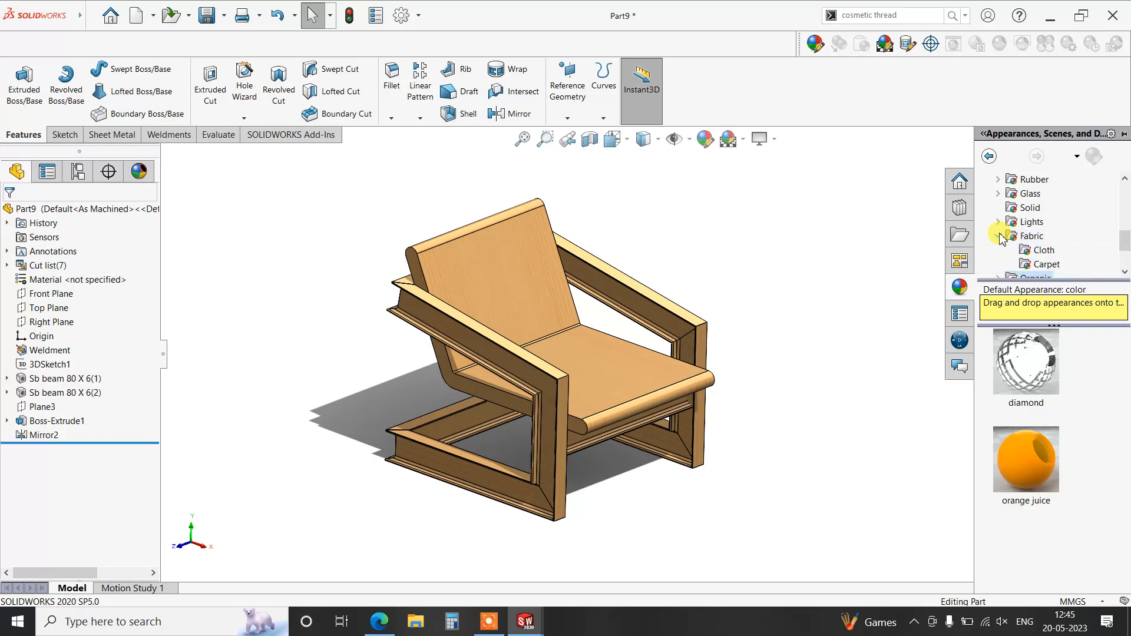
pyautogui.click(1030, 254)
# Try to apply the burlap cloth appearance to the upper face of the seat.
pyautogui.scroll(-5, 1086, 412)
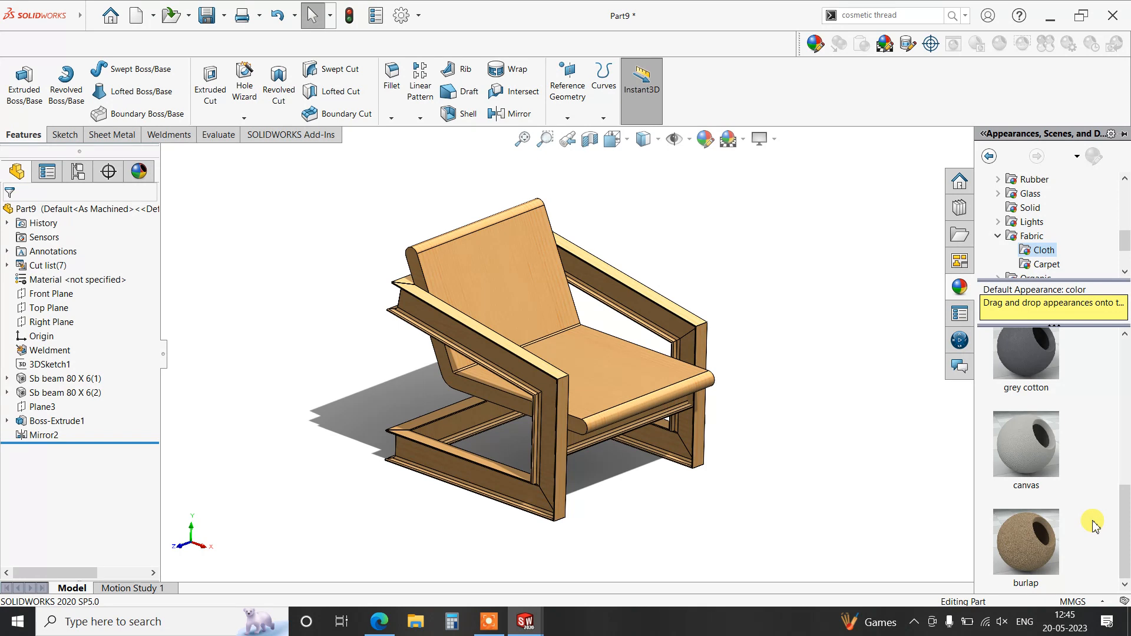
pyautogui.scroll(3, 1092, 524)
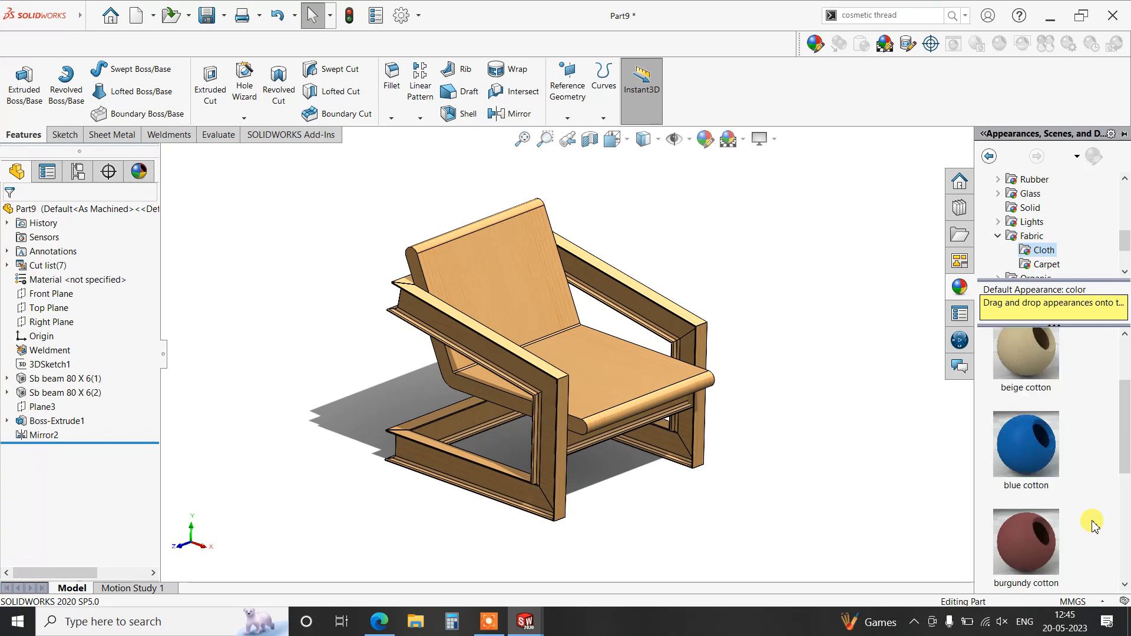
pyautogui.scroll(-3, 1093, 524)
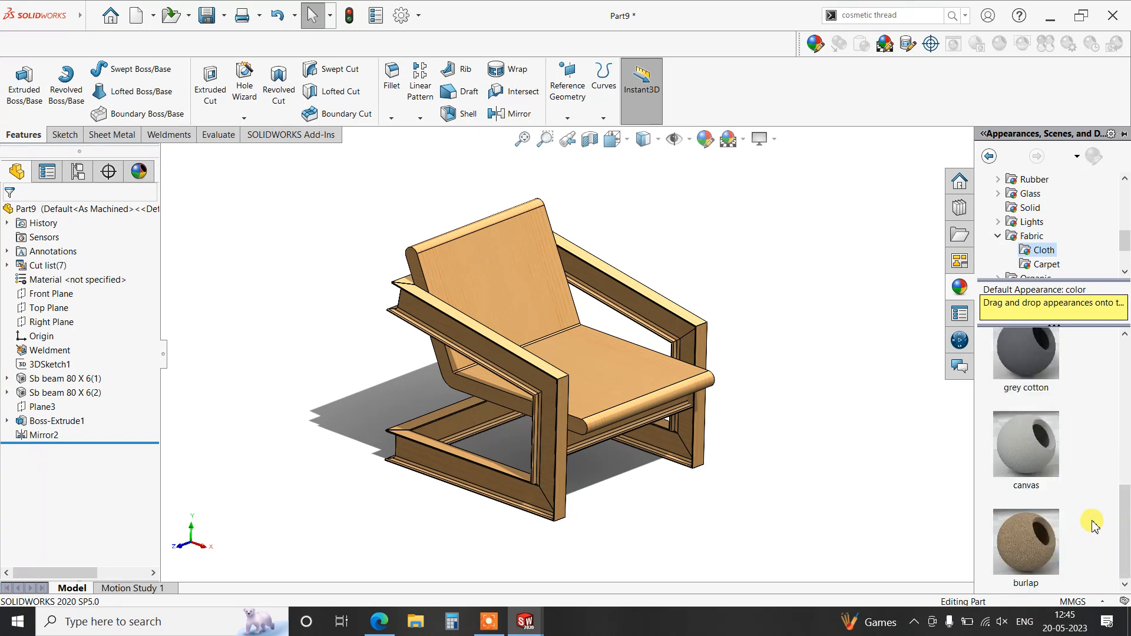
pyautogui.moveTo(1058, 547); pyautogui.dragTo(593, 375)
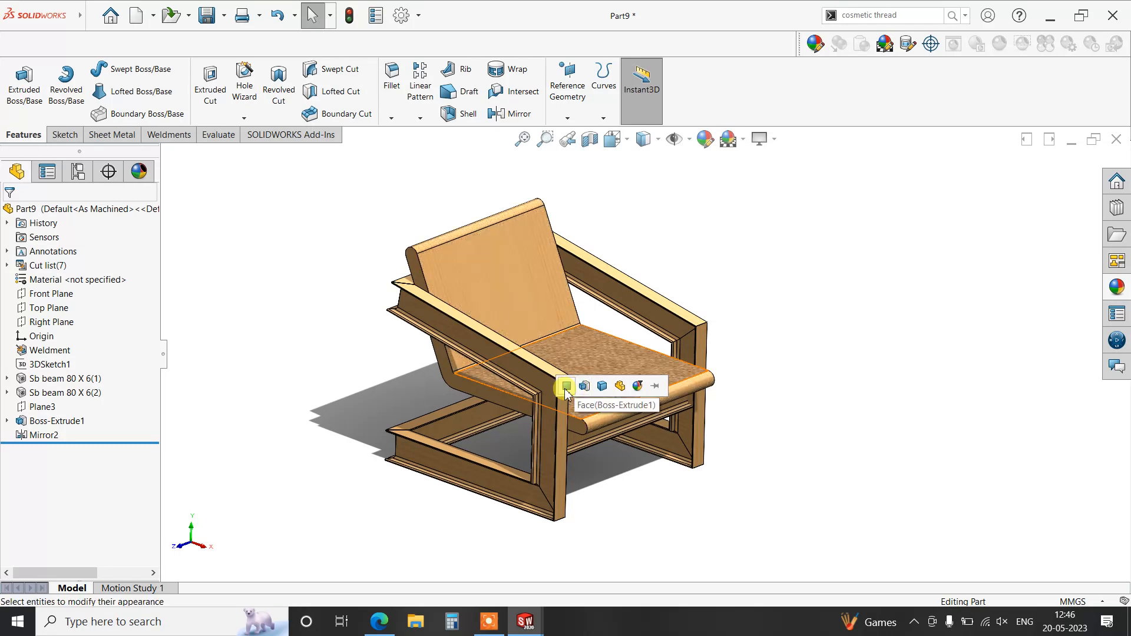
# Apply the carpet color5 appearance from the Fabric category to the seat's upper face and its rounded front face.
pyautogui.click(1117, 286)
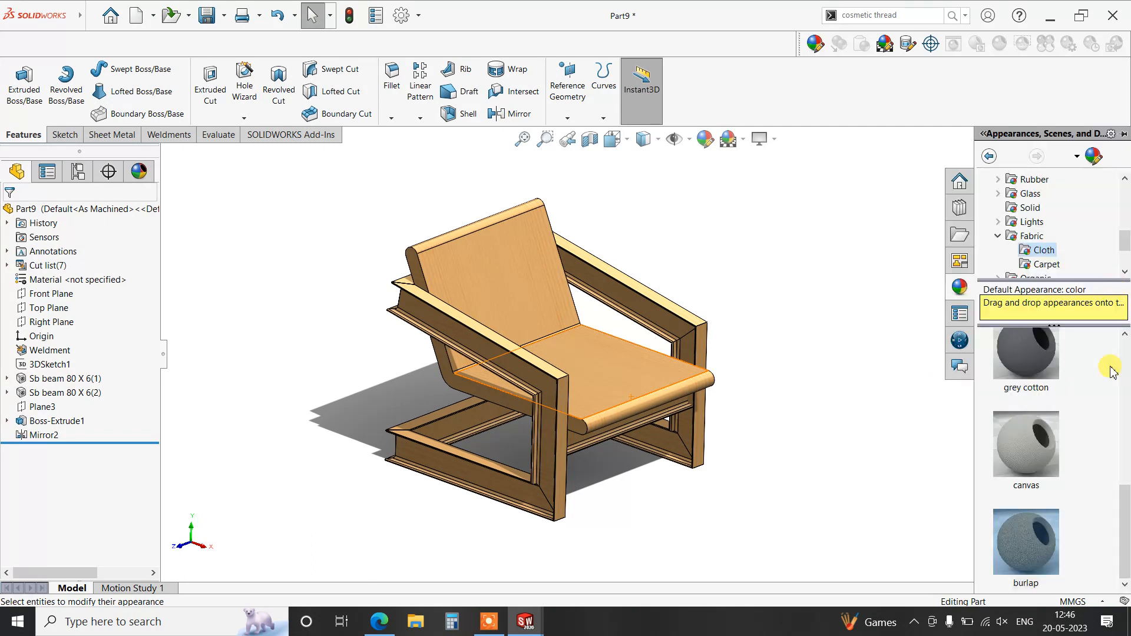
pyautogui.scroll(5, 1066, 478)
pyautogui.scroll(-3, 1065, 478)
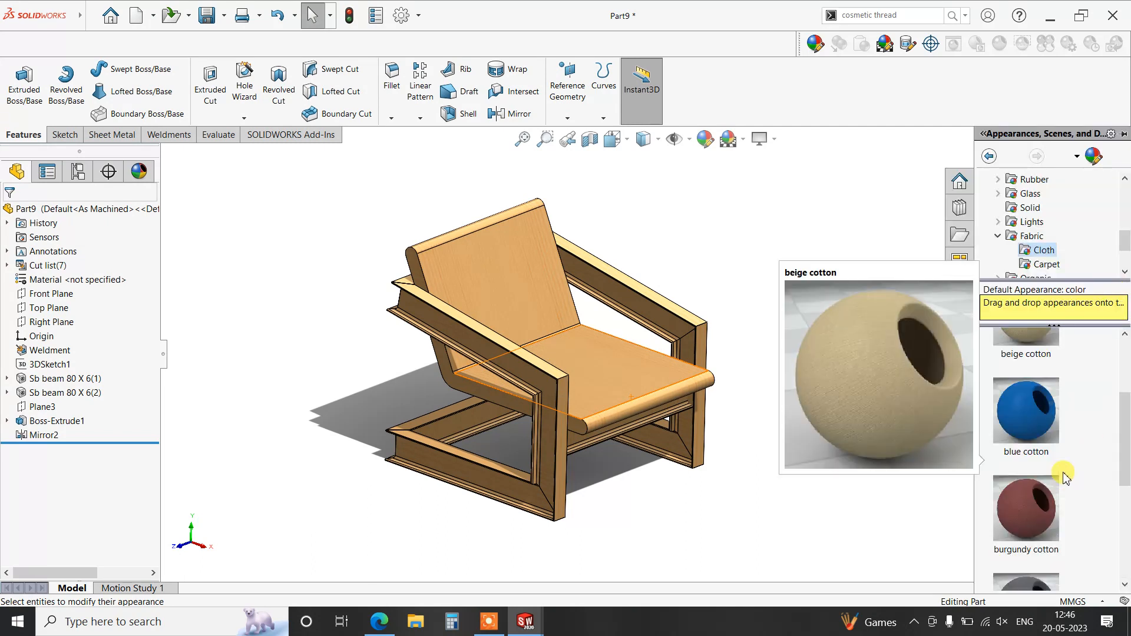
pyautogui.scroll(-5, 1119, 456)
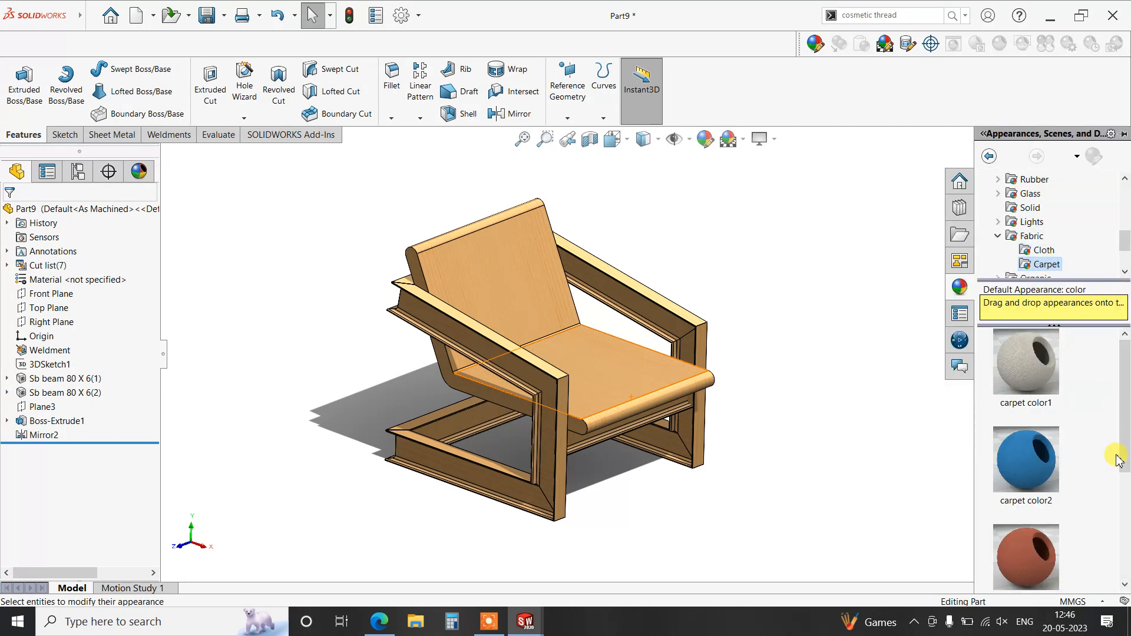
pyautogui.scroll(-1, 1109, 466)
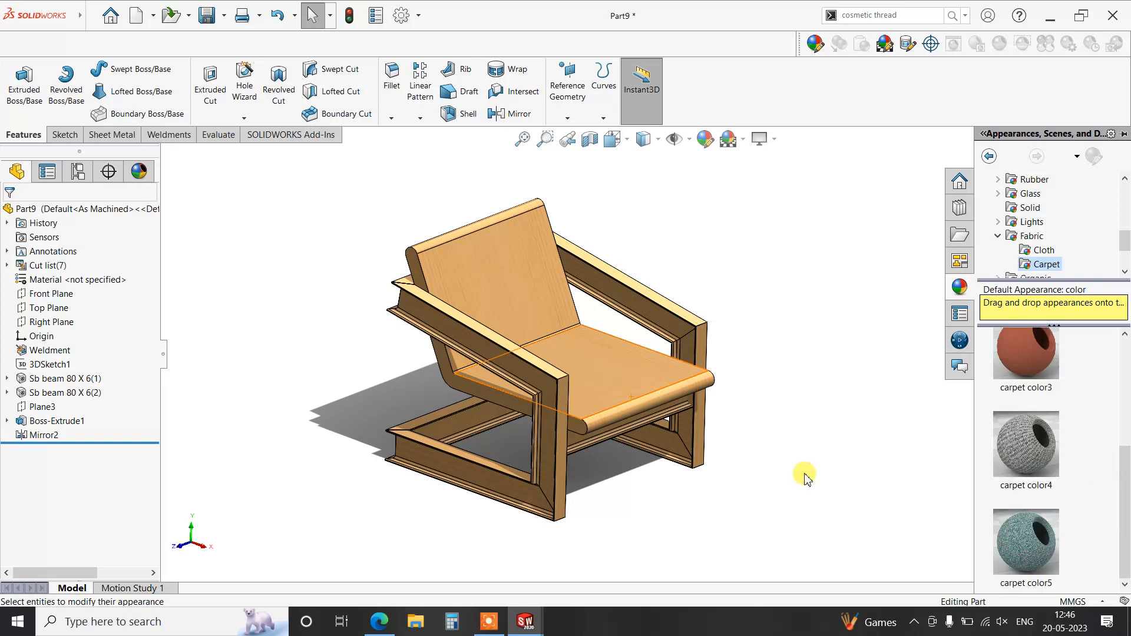
pyautogui.scroll(-2, 631, 404)
pyautogui.moveTo(1022, 545); pyautogui.dragTo(628, 379)
pyautogui.click(630, 380)
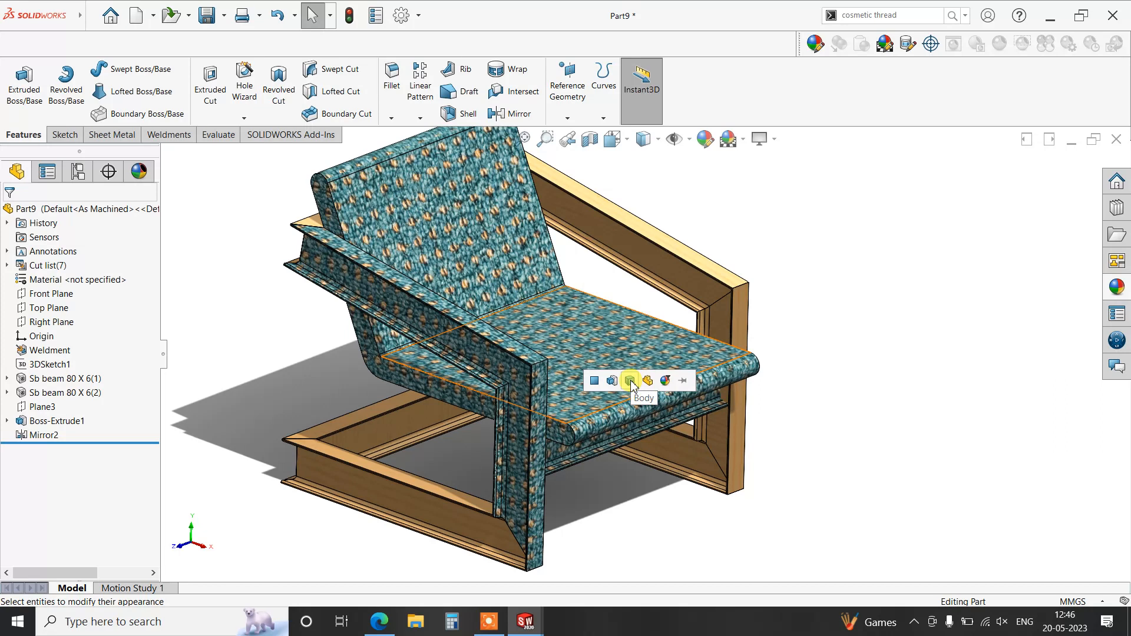
pyautogui.click(594, 380)
pyautogui.moveTo(1025, 547); pyautogui.dragTo(696, 390)
pyautogui.click(695, 386)
# Try to apply the carpet color4 appearance to the seat's rounded front face.
pyautogui.click(1116, 289)
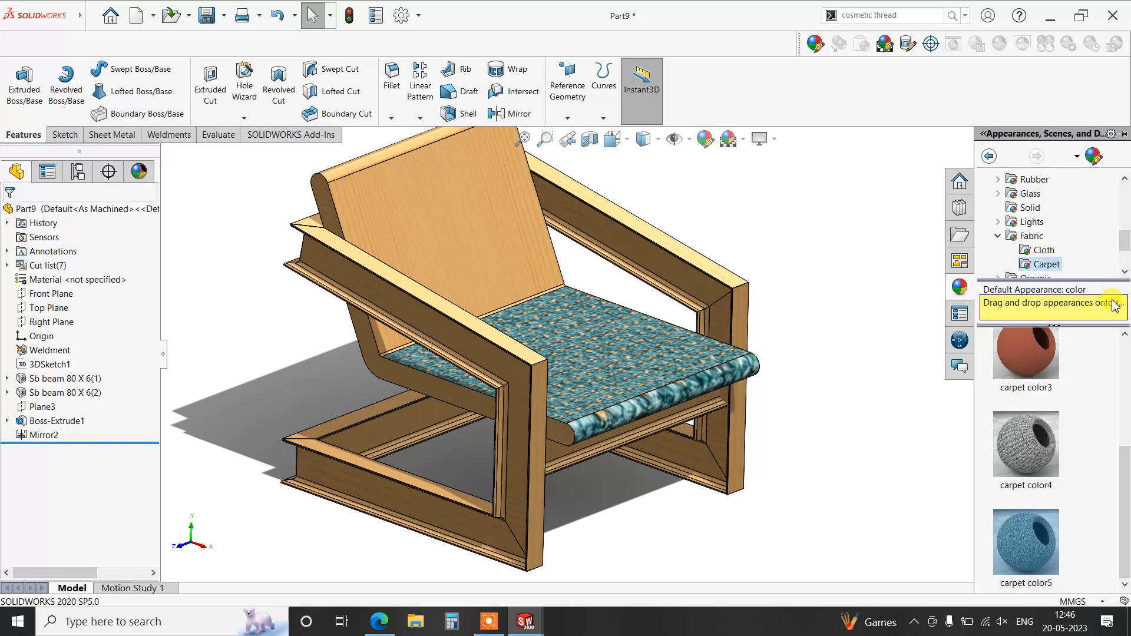
pyautogui.moveTo(1023, 450); pyautogui.dragTo(662, 391)
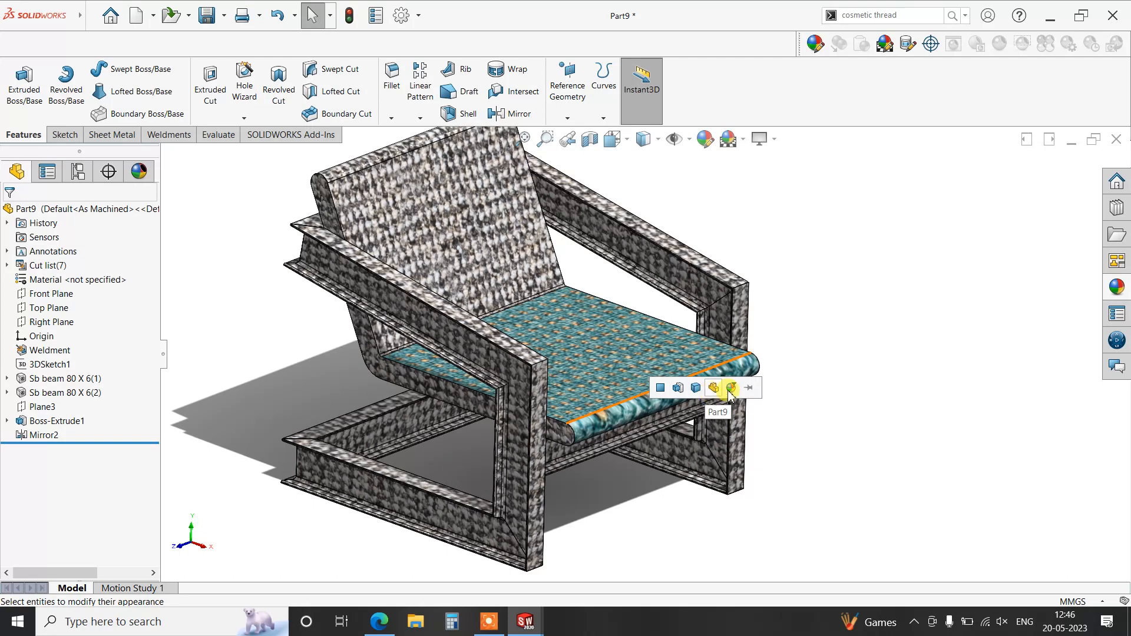
pyautogui.click(1116, 287)
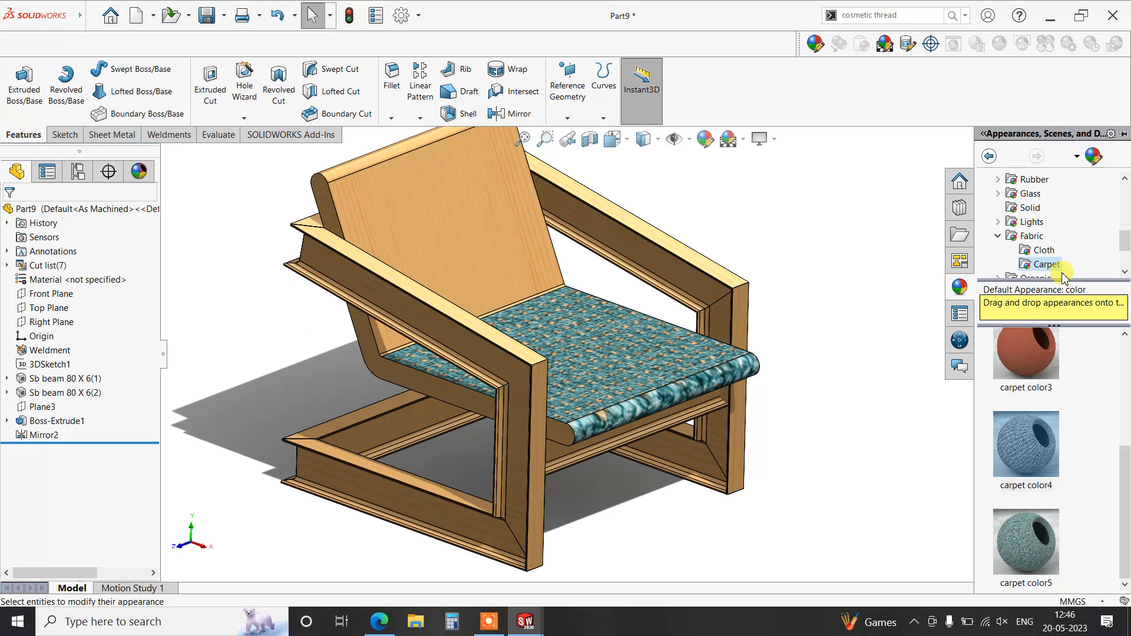
# Browse the Organic, Miscellaneous and Rubber categories of the appearance library for other seat finishes.
pyautogui.scroll(-1, 1010, 245)
pyautogui.click(1031, 237)
pyautogui.click(998, 236)
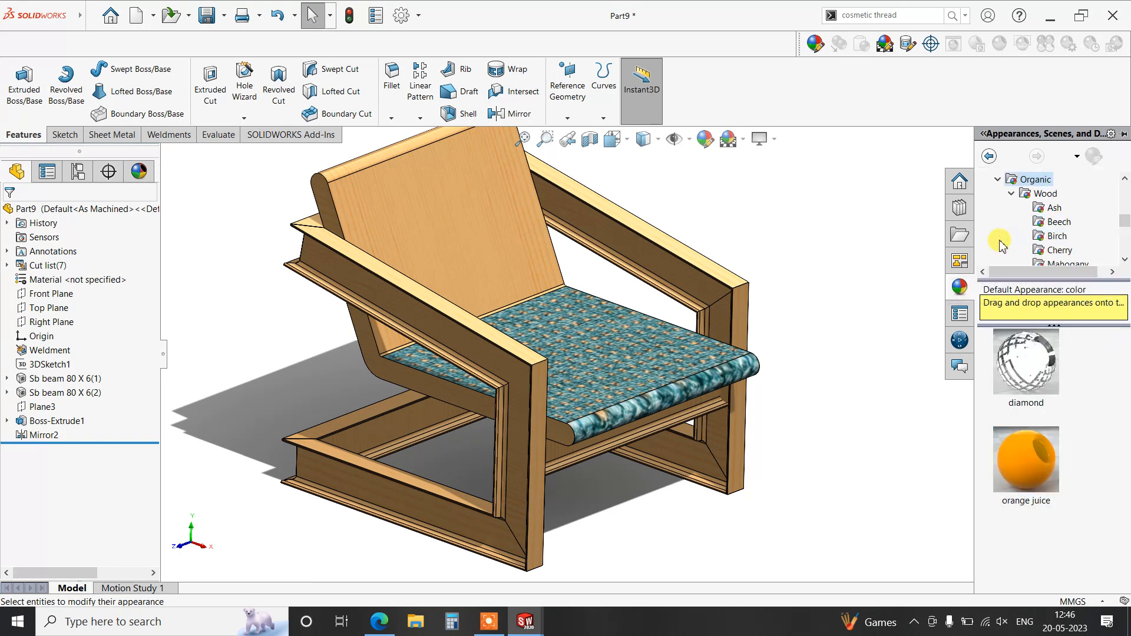
pyautogui.click(1002, 184)
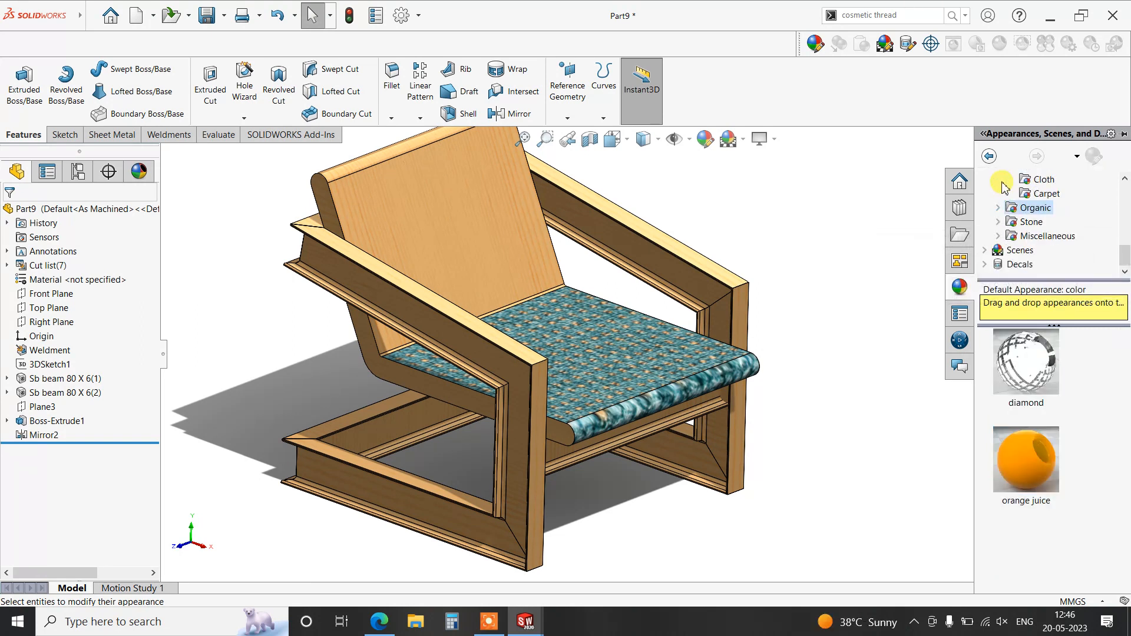
pyautogui.click(999, 236)
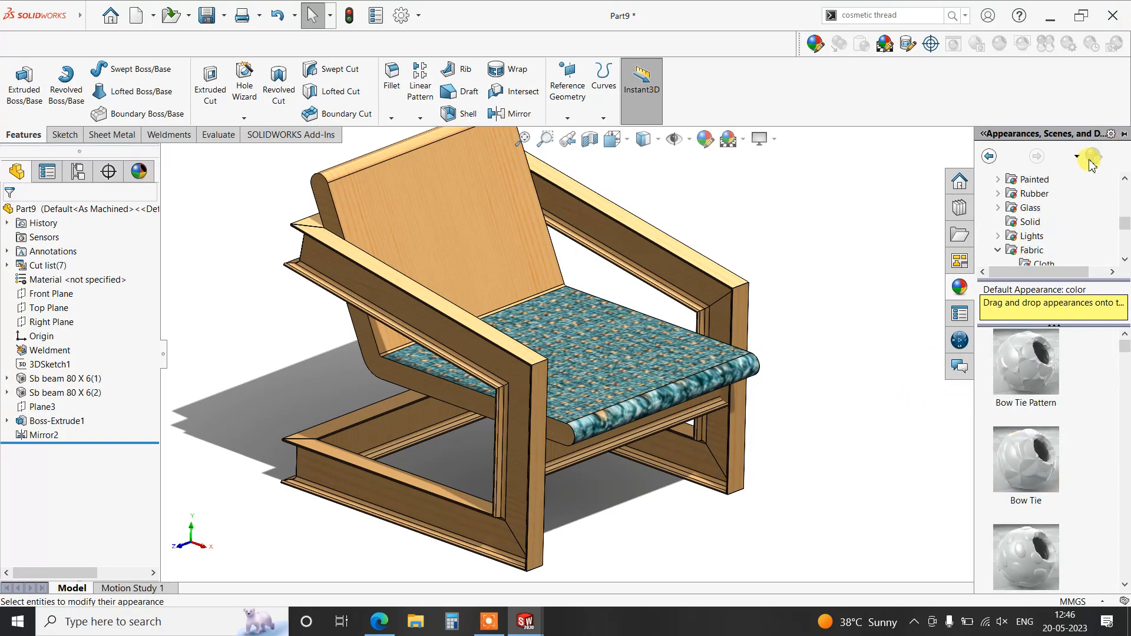
pyautogui.doubleClick(1010, 198)
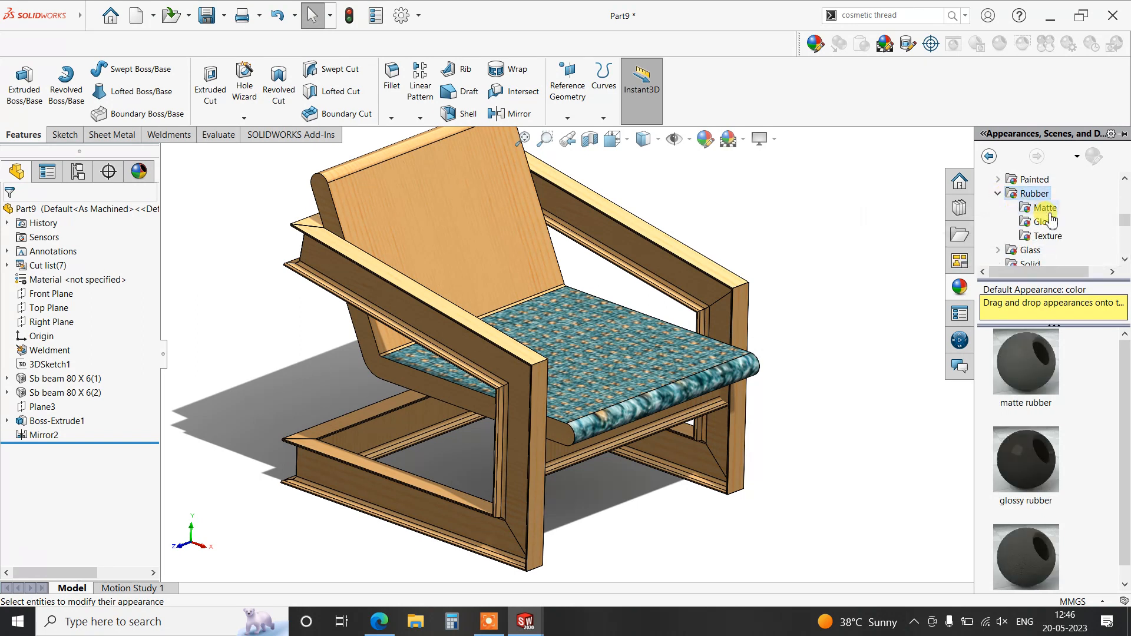
pyautogui.click(1045, 223)
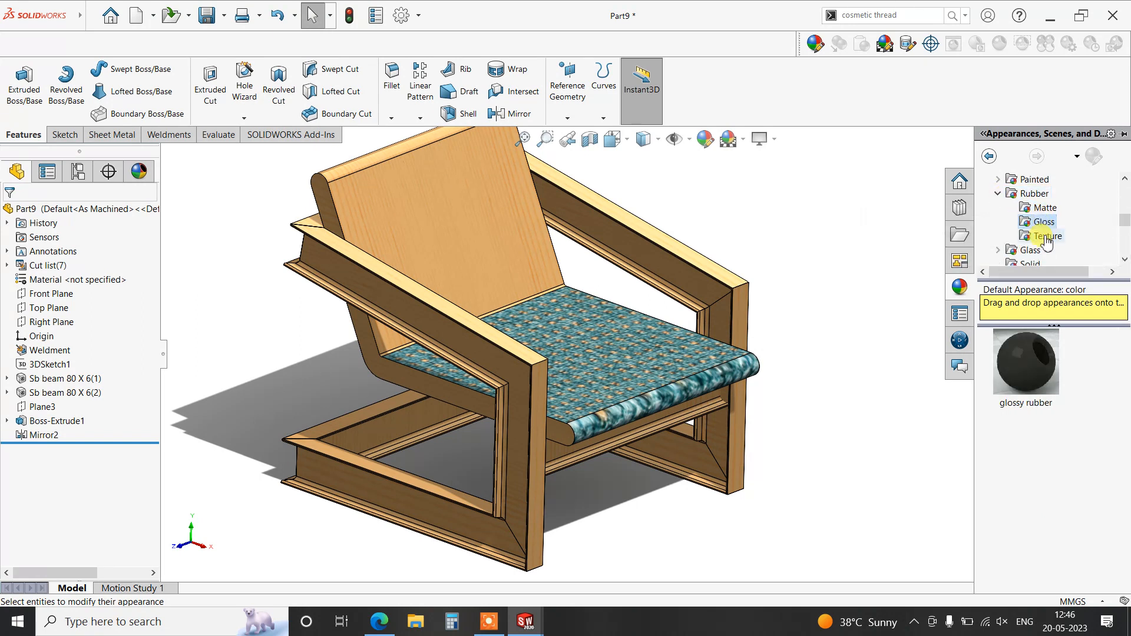
pyautogui.click(1046, 238)
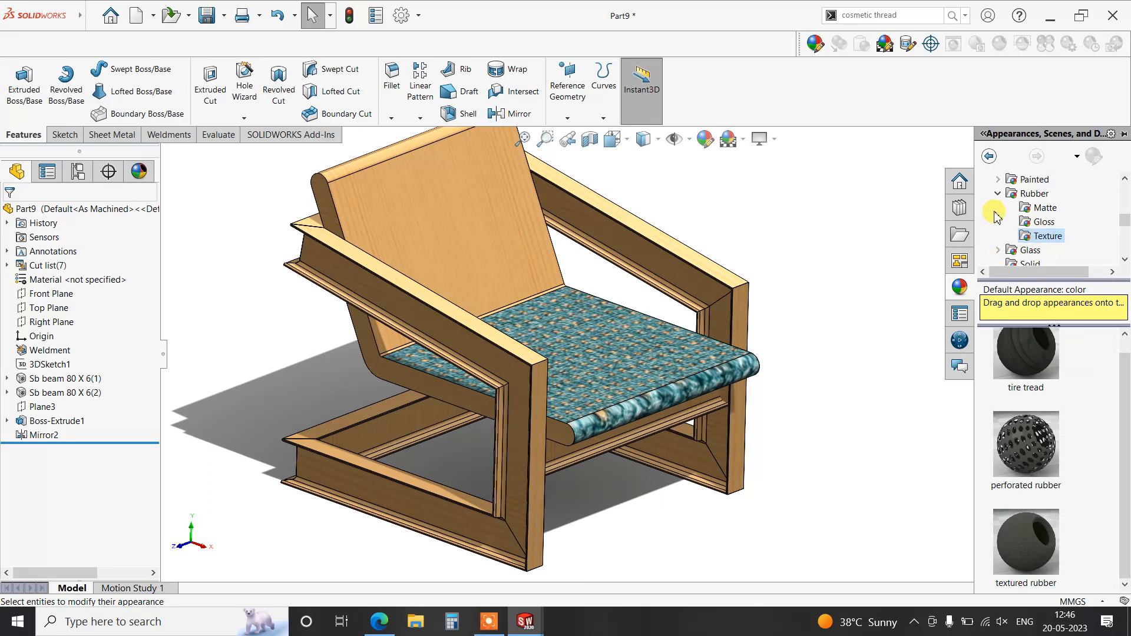
pyautogui.doubleClick(1004, 195)
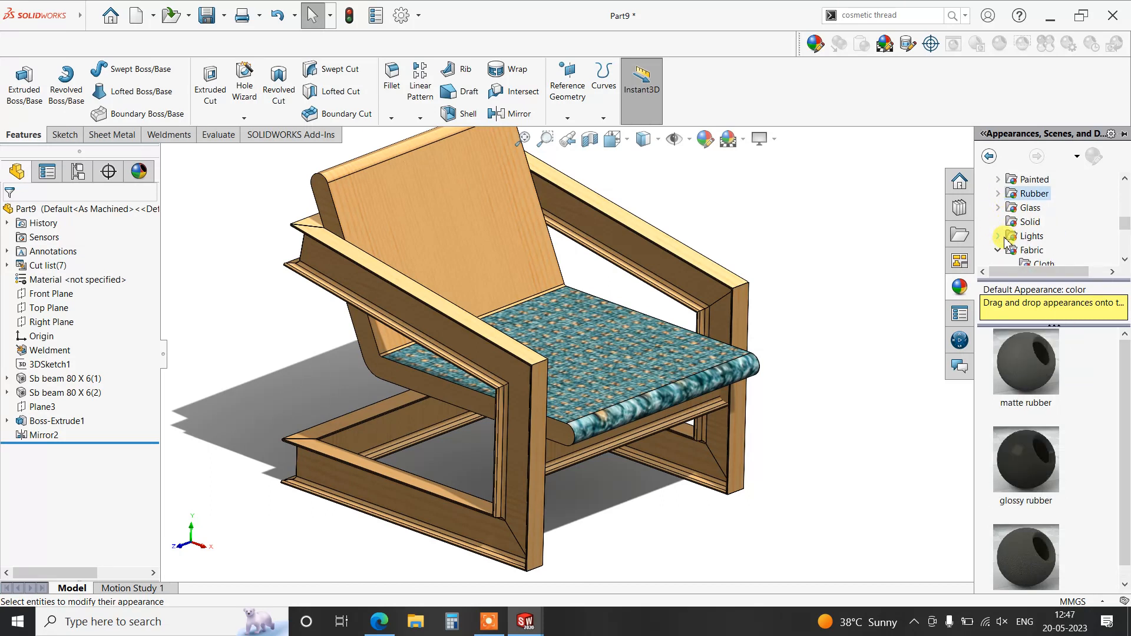
pyautogui.click(1037, 251)
pyautogui.scroll(-1, 1074, 234)
pyautogui.scroll(-1, 1076, 233)
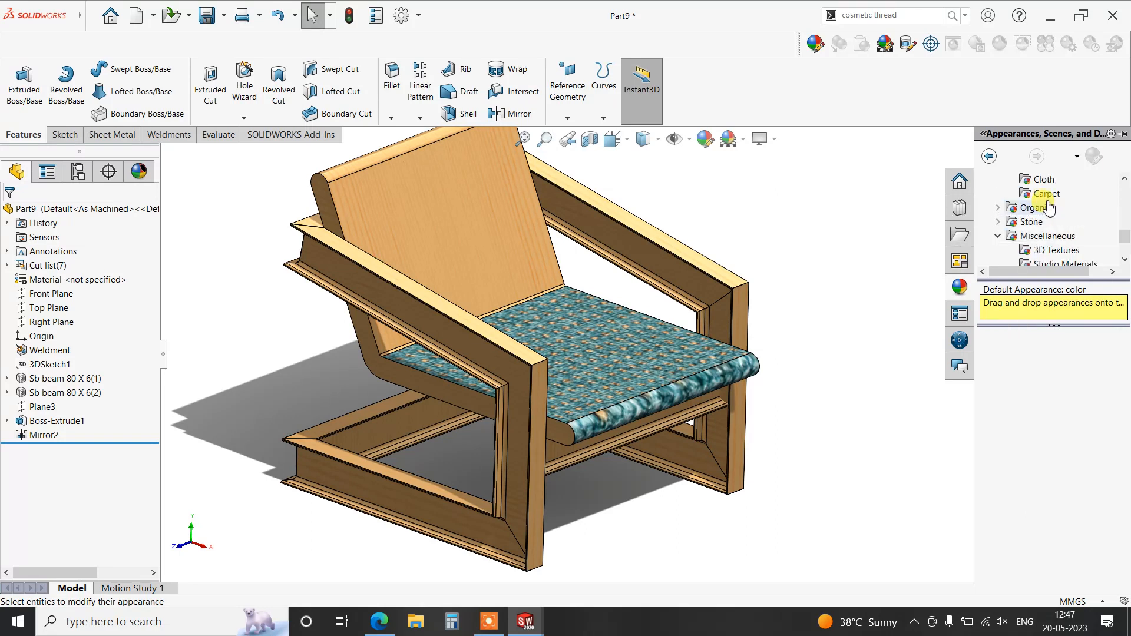
# Apply the carpet color3 appearance to the seat's upper face and its rounded front face.
pyautogui.click(1046, 194)
pyautogui.scroll(-2, 1087, 375)
pyautogui.scroll(-1, 1087, 376)
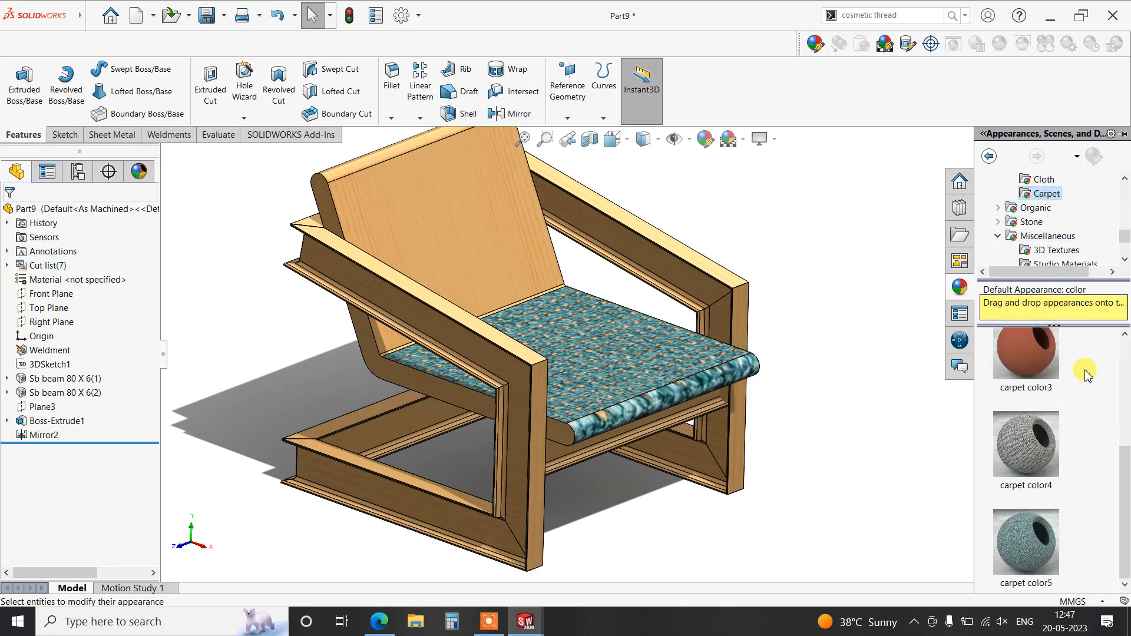
pyautogui.moveTo(1024, 354); pyautogui.dragTo(649, 362)
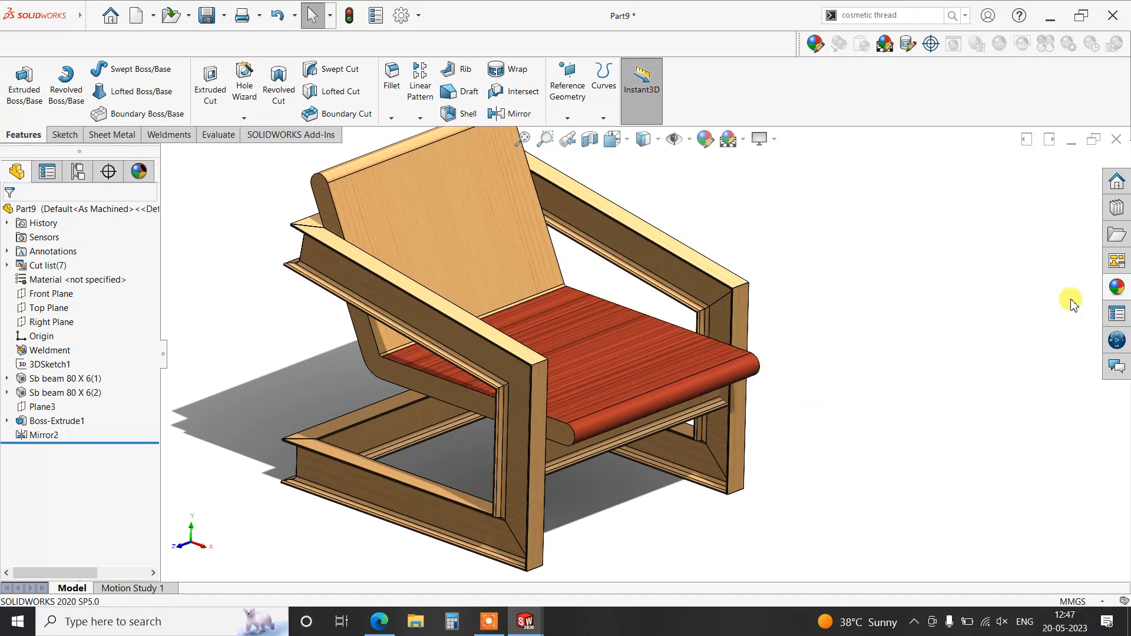
# Apply the carpet color3 appearance to the side profile face of the seat and backrest.
pyautogui.click(1115, 286)
pyautogui.moveTo(1017, 380); pyautogui.dragTo(556, 435)
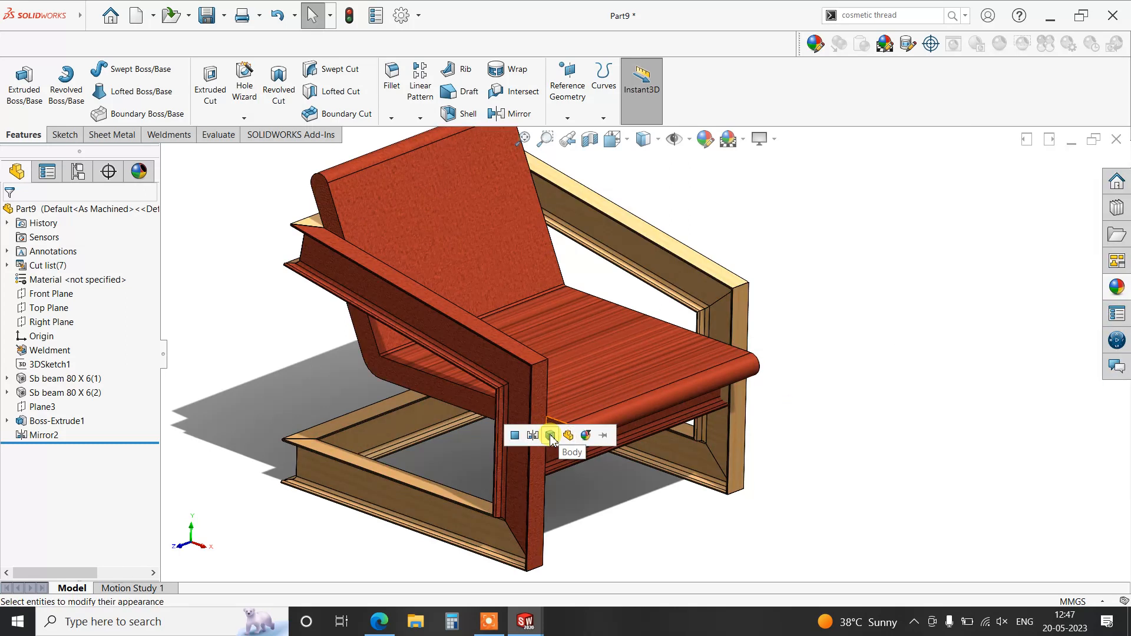
pyautogui.click(534, 436)
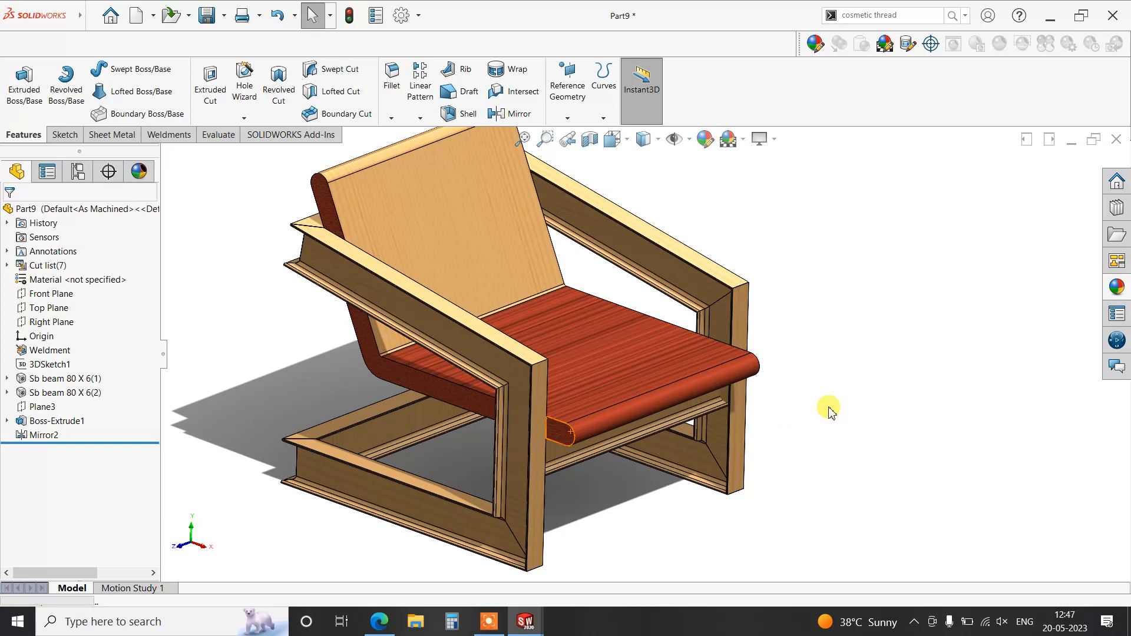
# Apply the carpet color3 appearance to the backrest's front face and reapply it to the seat's upper face.
pyautogui.click(1117, 287)
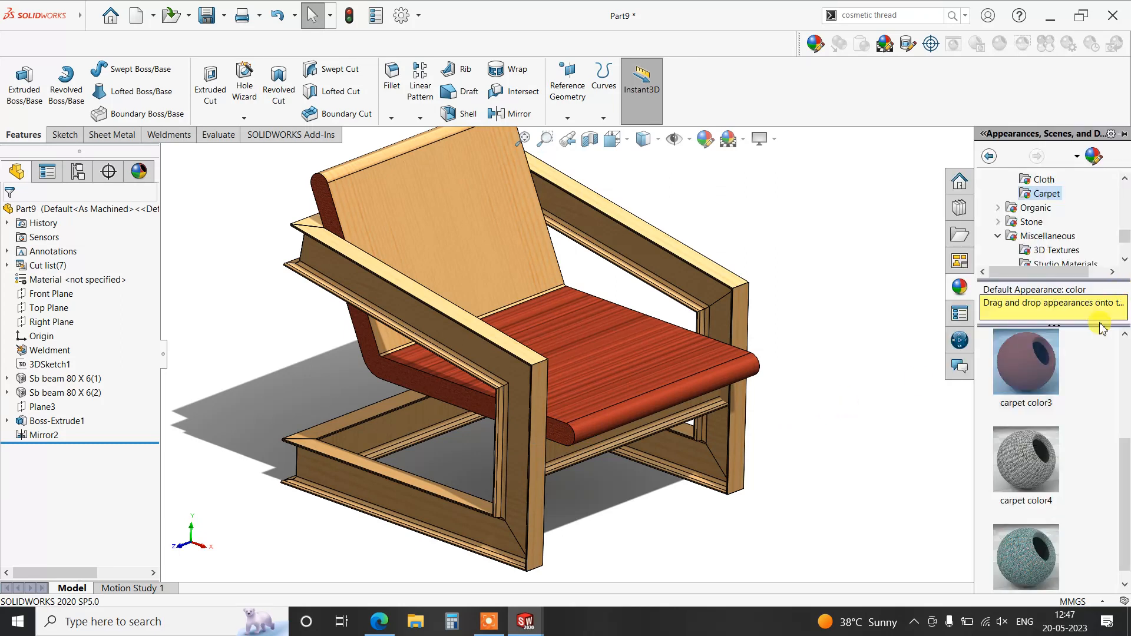
pyautogui.moveTo(1033, 374); pyautogui.dragTo(449, 250)
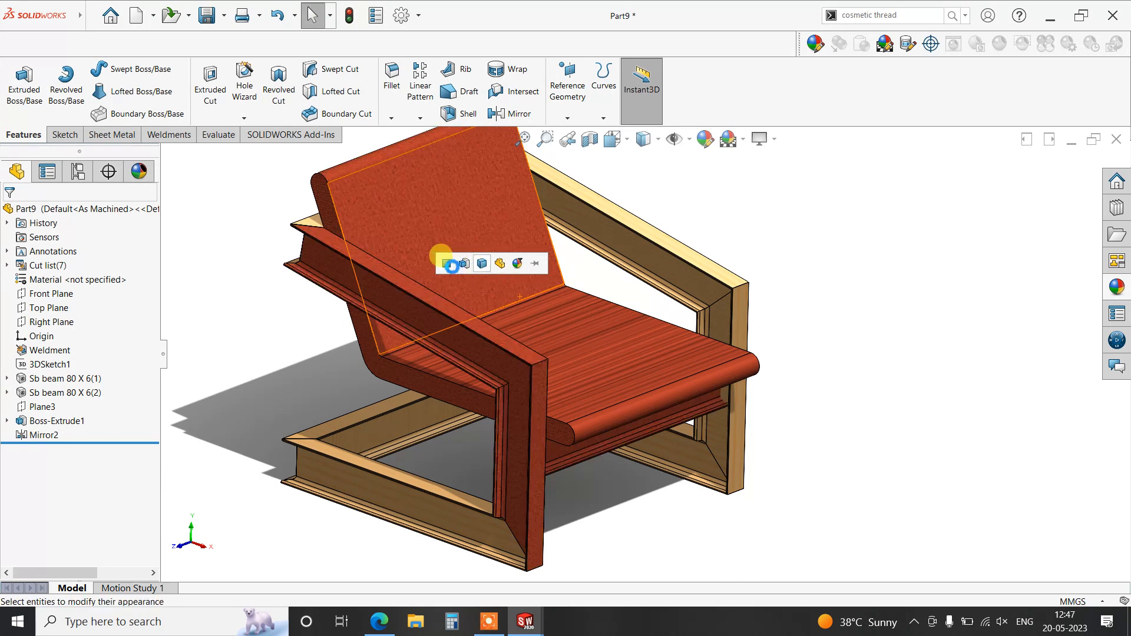
pyautogui.click(463, 262)
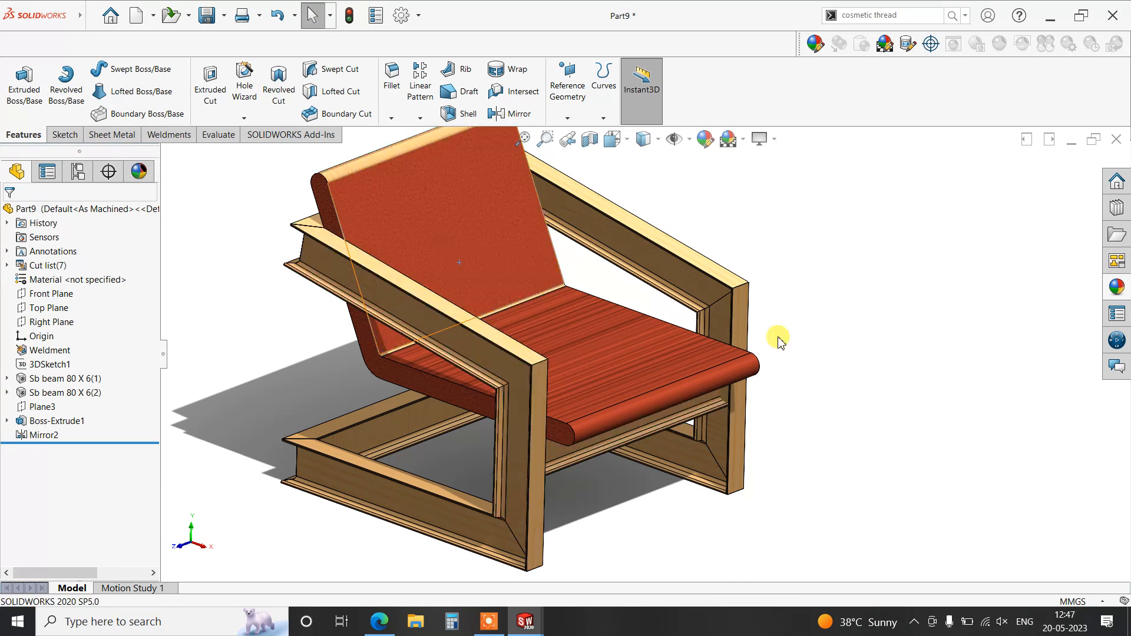
pyautogui.click(1114, 291)
pyautogui.moveTo(1025, 437); pyautogui.dragTo(619, 368)
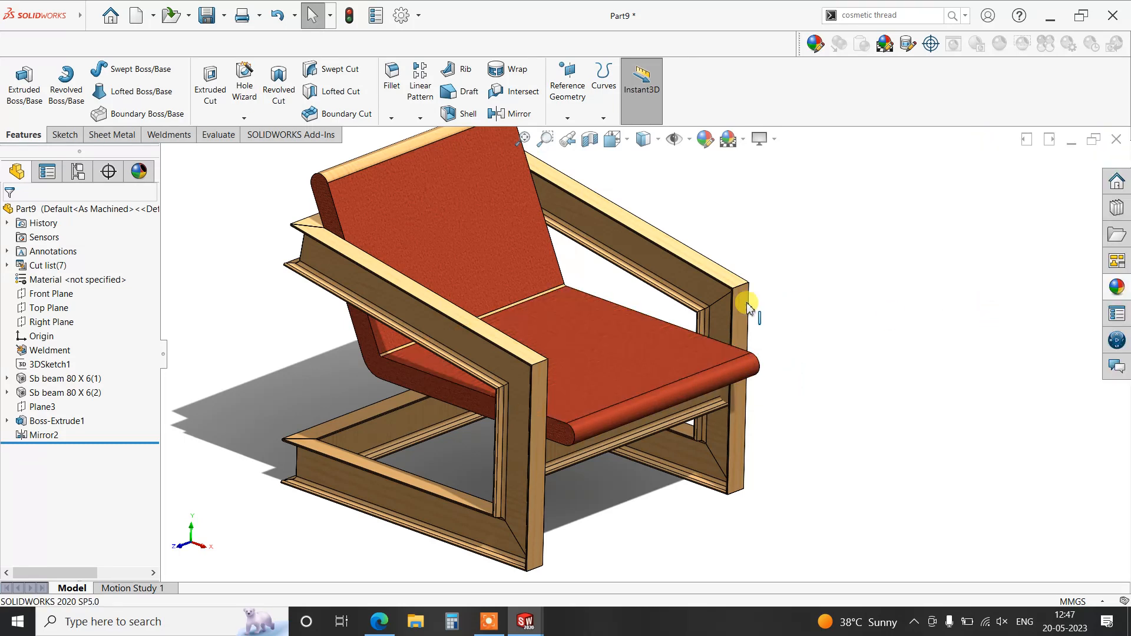
# Apply the carpet color3 appearance to the backrest's rounded top face and the narrow face joining the seat and backrest.
pyautogui.click(1117, 291)
pyautogui.moveTo(1015, 368); pyautogui.dragTo(375, 158)
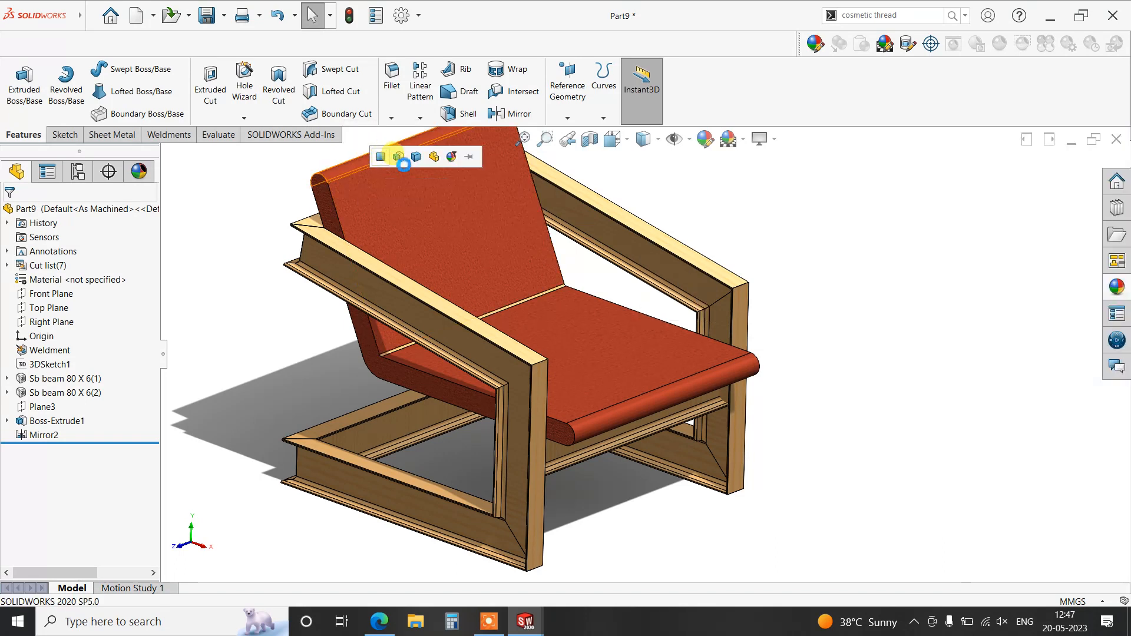
pyautogui.click(1117, 286)
pyautogui.moveTo(1025, 362); pyautogui.dragTo(535, 298)
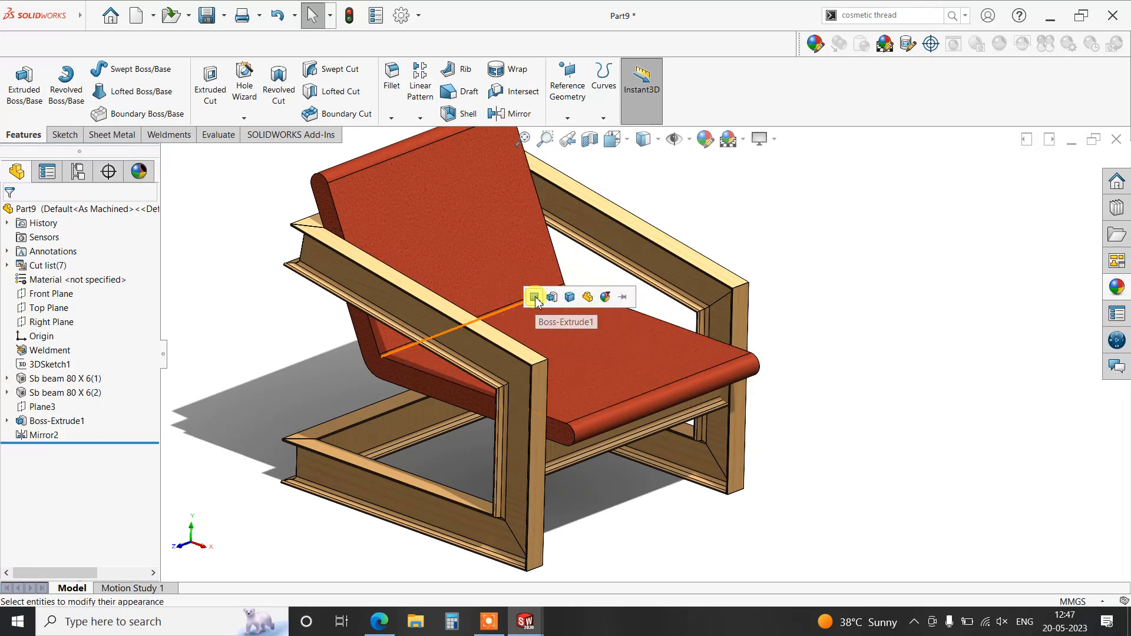
pyautogui.click(535, 298)
pyautogui.press('f')
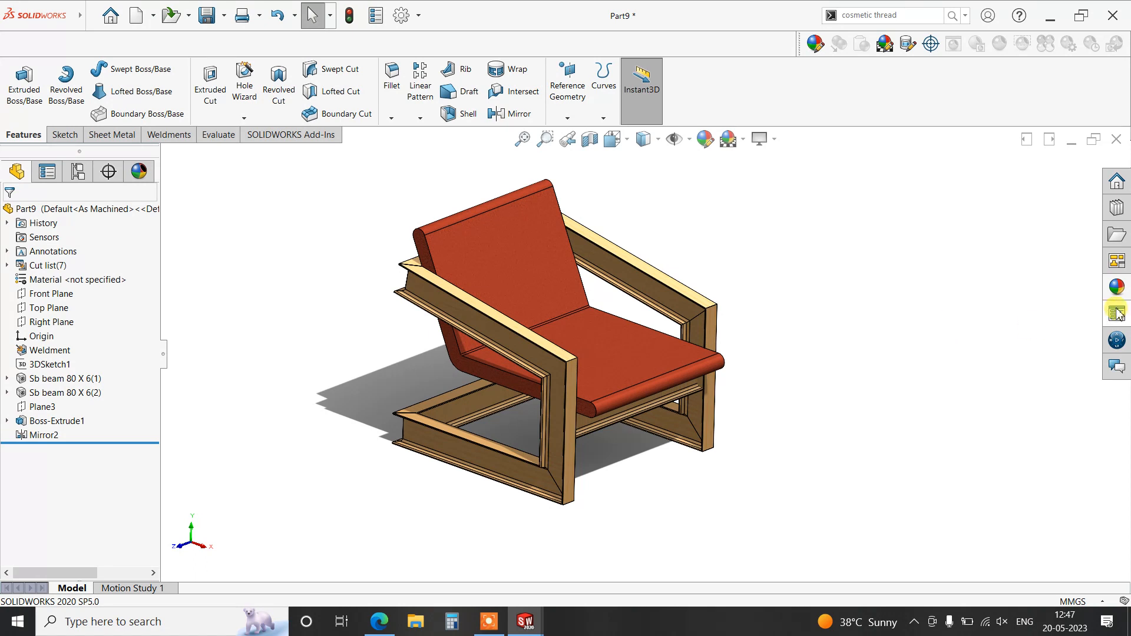
# Examine the ash and beech wood appearances in the Organic category of the appearance library.
pyautogui.click(1115, 286)
pyautogui.scroll(1, 1008, 224)
pyautogui.click(997, 206)
pyautogui.scroll(1, 1007, 216)
pyautogui.scroll(1, 1008, 216)
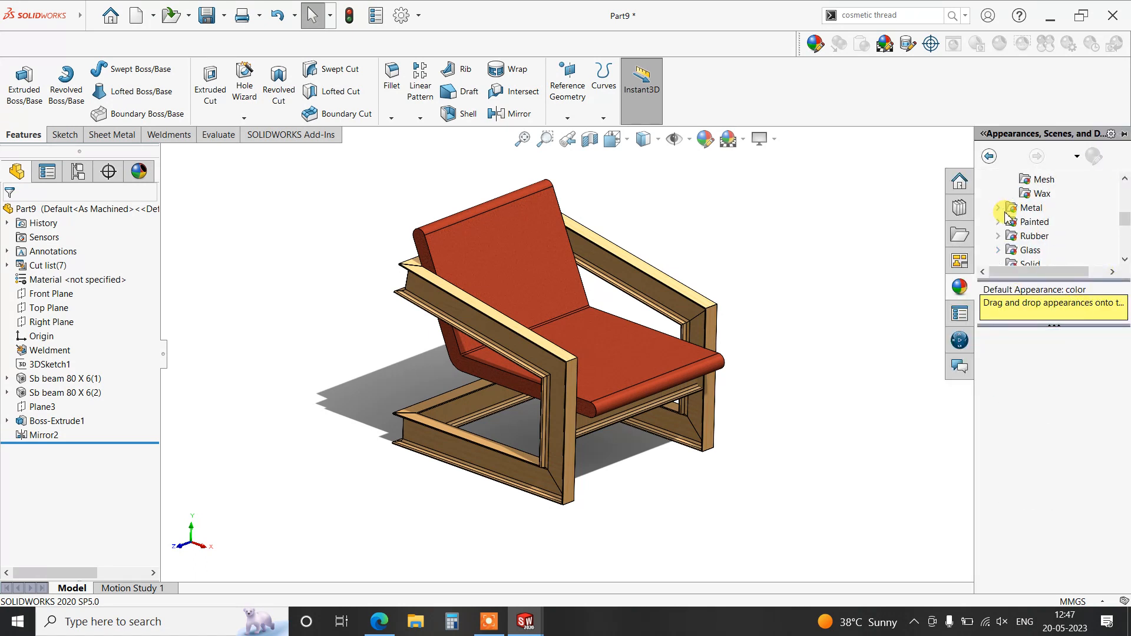
pyautogui.scroll(-2, 1007, 221)
pyautogui.scroll(-2, 1010, 247)
pyautogui.scroll(2, 1012, 259)
pyautogui.click(997, 222)
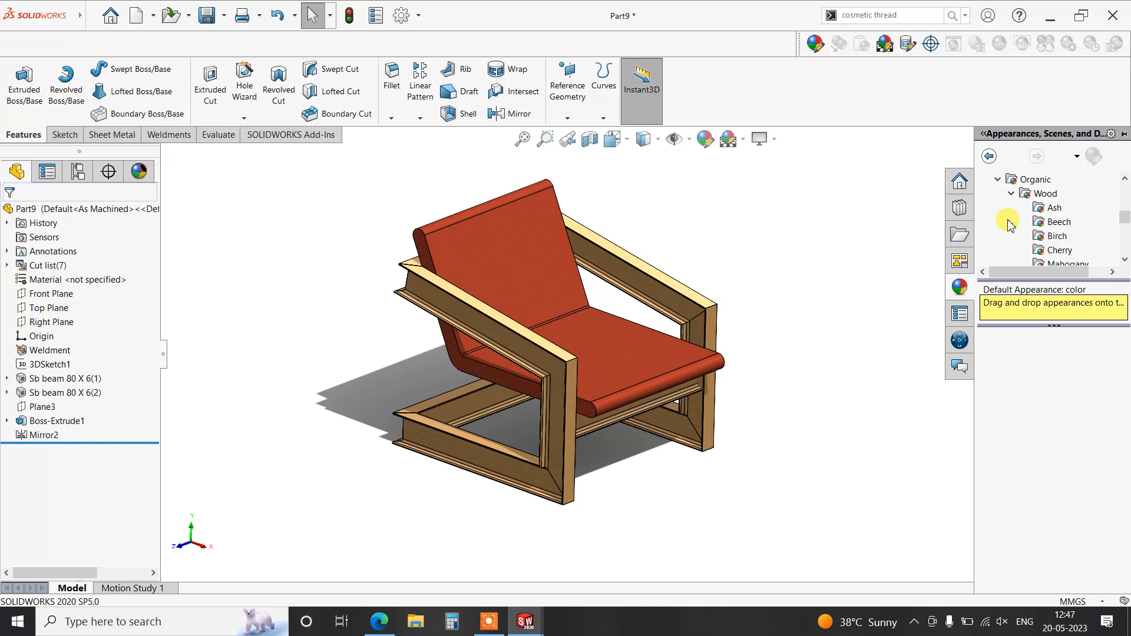
pyautogui.click(1048, 212)
pyautogui.scroll(-5, 1081, 399)
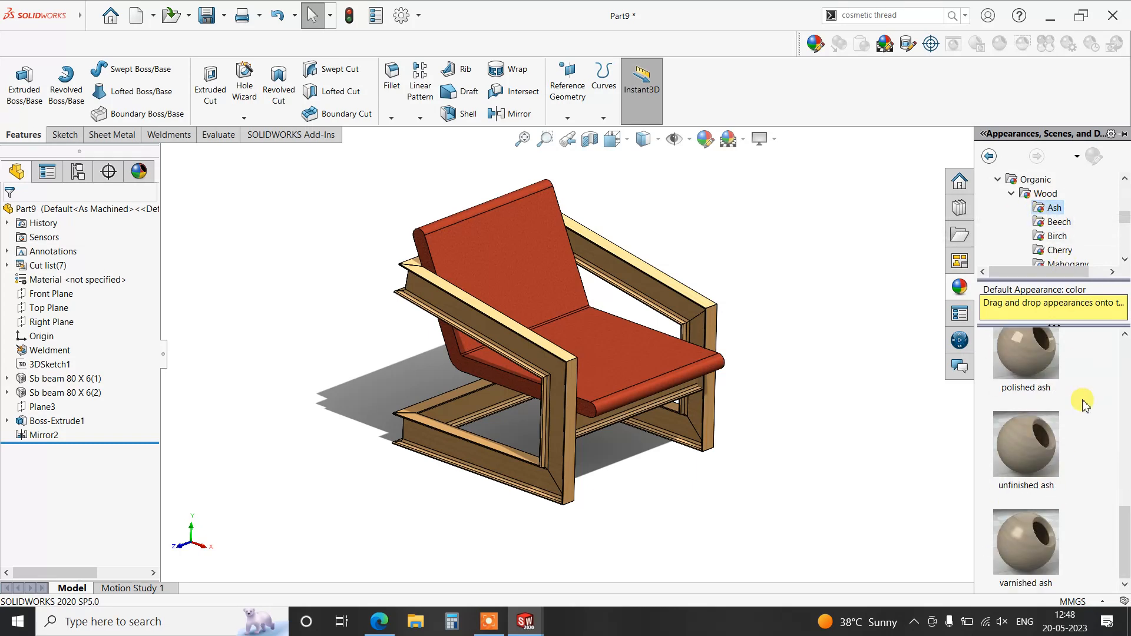
pyautogui.scroll(5, 1082, 402)
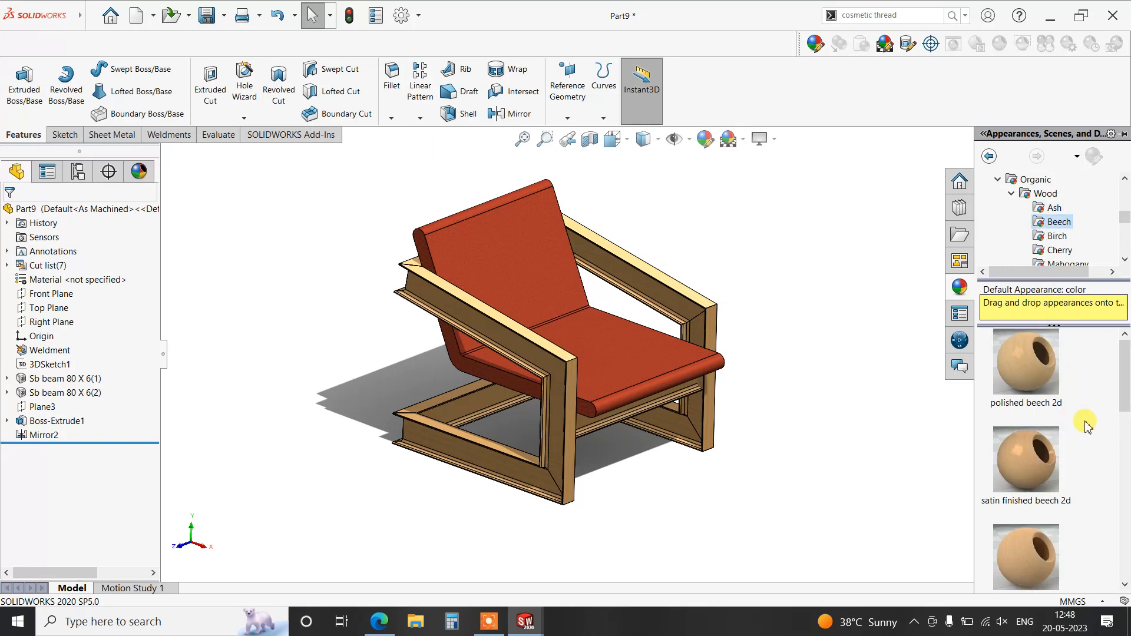
pyautogui.scroll(-5, 1091, 428)
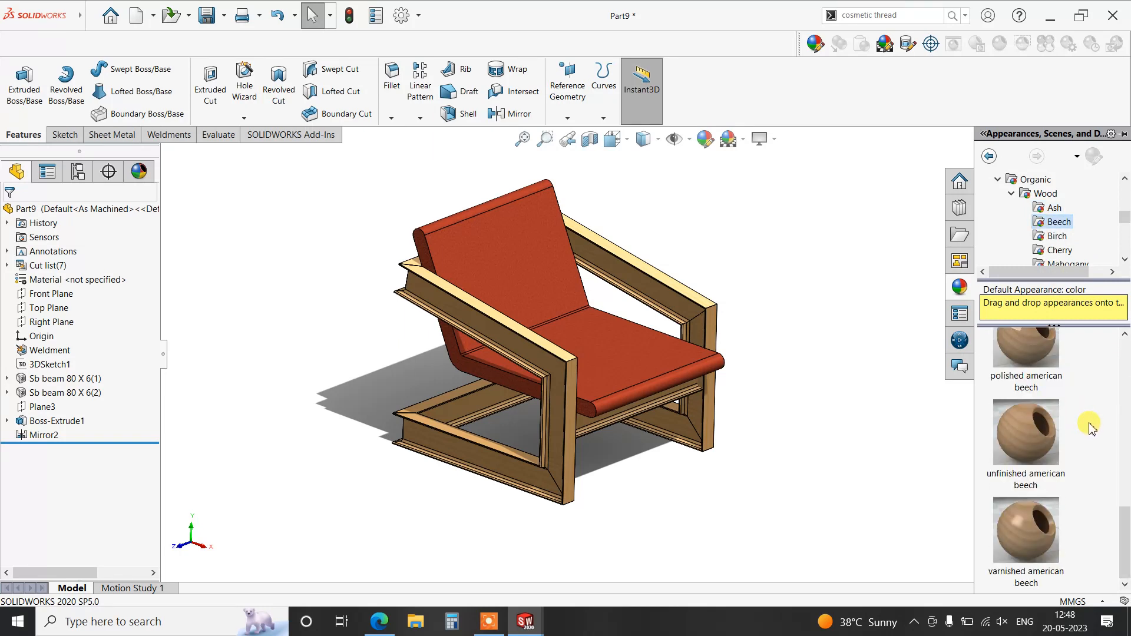
pyautogui.scroll(5, 1089, 425)
# Apply a wood appearance from the Birch category to the Sb beam 80 X 6(1) members of the chair frame.
pyautogui.click(1055, 236)
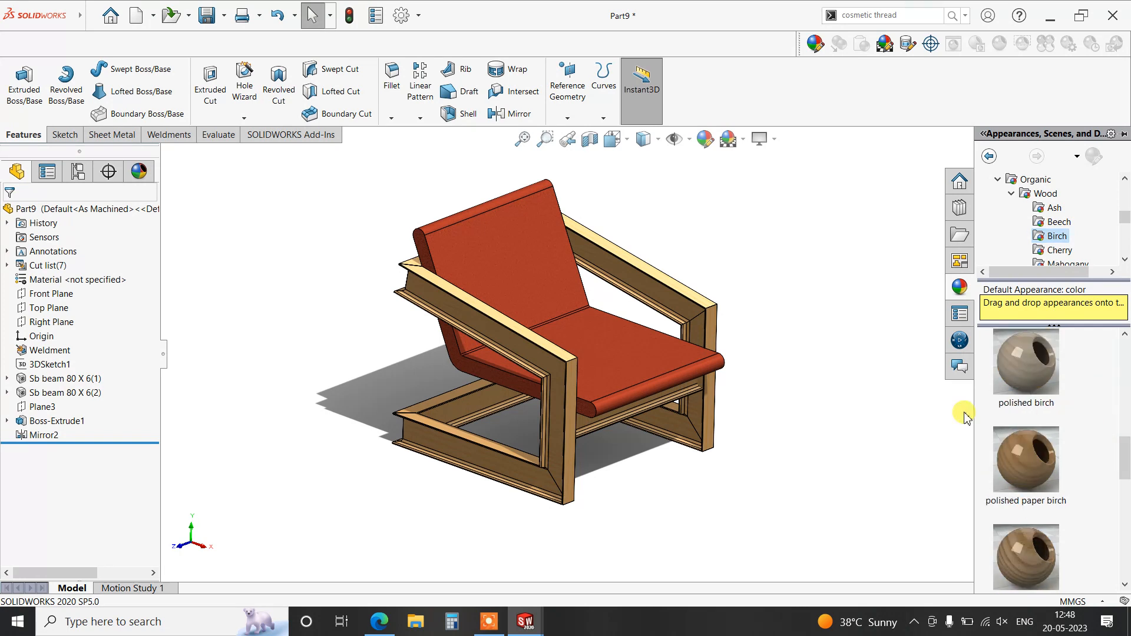
pyautogui.scroll(-3, 527, 354)
pyautogui.moveTo(954, 458); pyautogui.dragTo(591, 412)
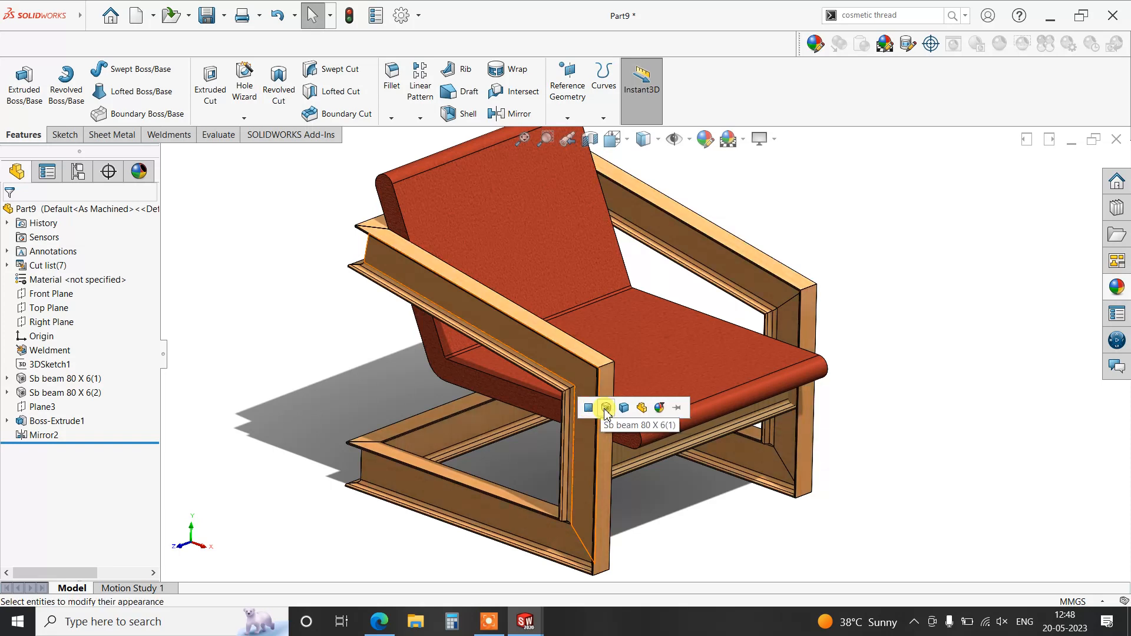
pyautogui.click(606, 410)
pyautogui.click(887, 250)
# Switch Shadows In Shaded Mode off and on again for the chair view.
pyautogui.click(762, 148)
pyautogui.click(768, 174)
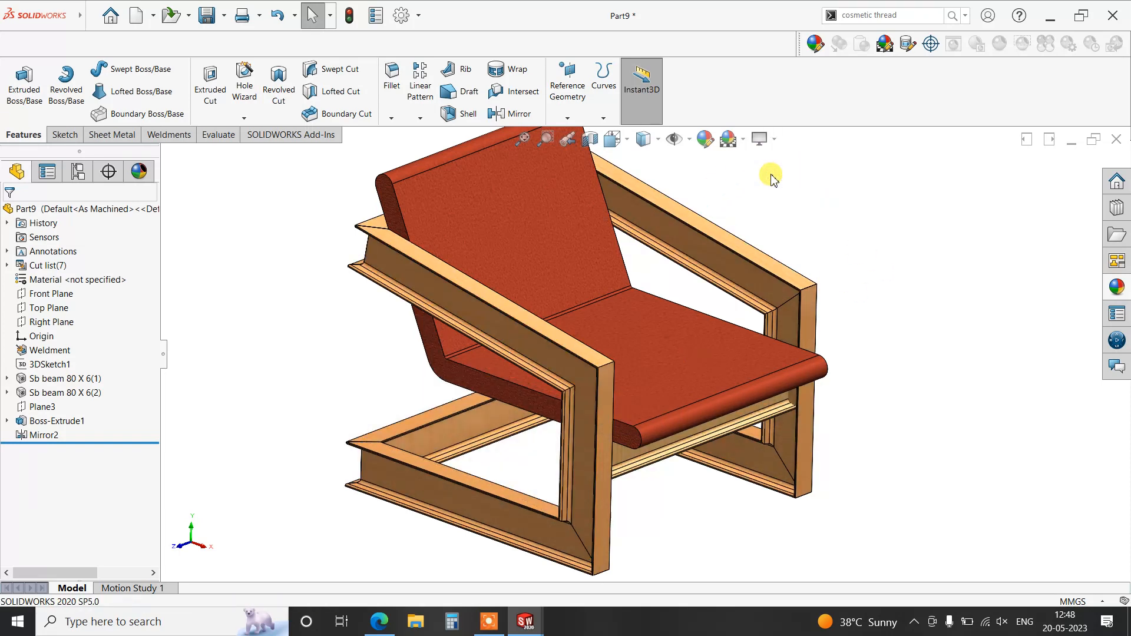
pyautogui.scroll(2, 863, 301)
pyautogui.scroll(-1, 858, 258)
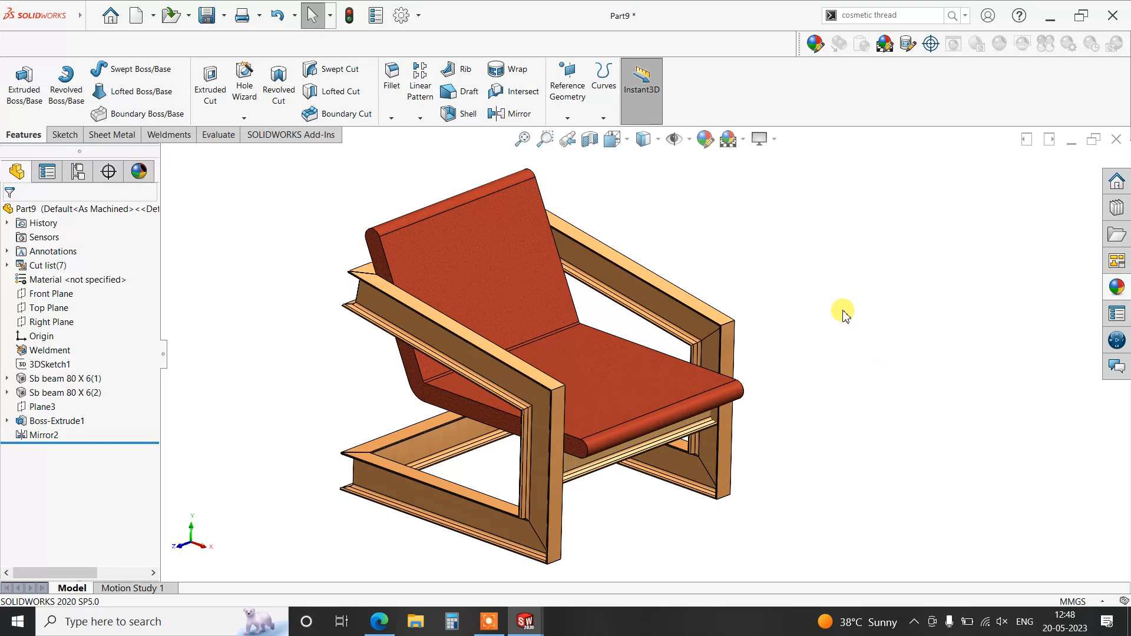
pyautogui.click(759, 139)
pyautogui.click(775, 174)
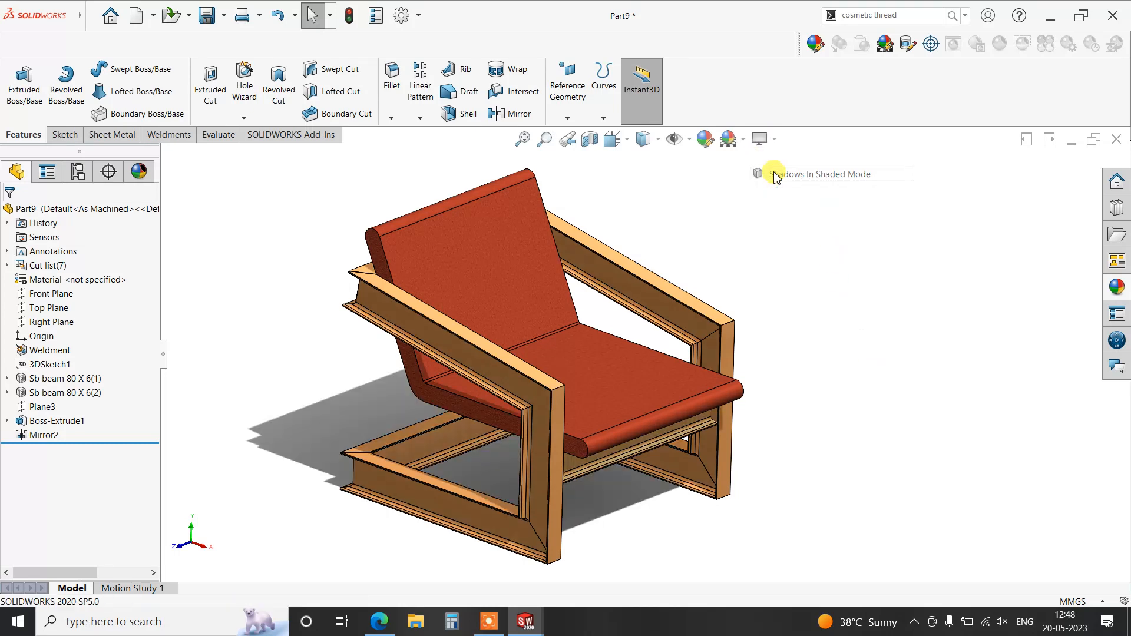
# Toggle the Ambient Occlusion display setting for the chair view.
pyautogui.click(760, 138)
pyautogui.click(776, 189)
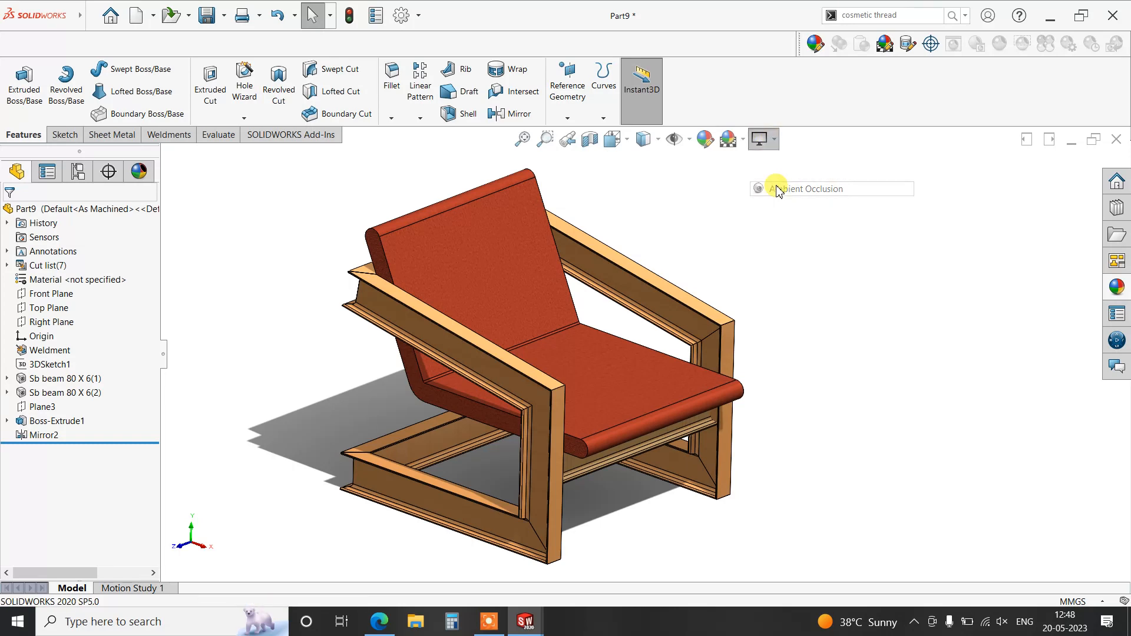